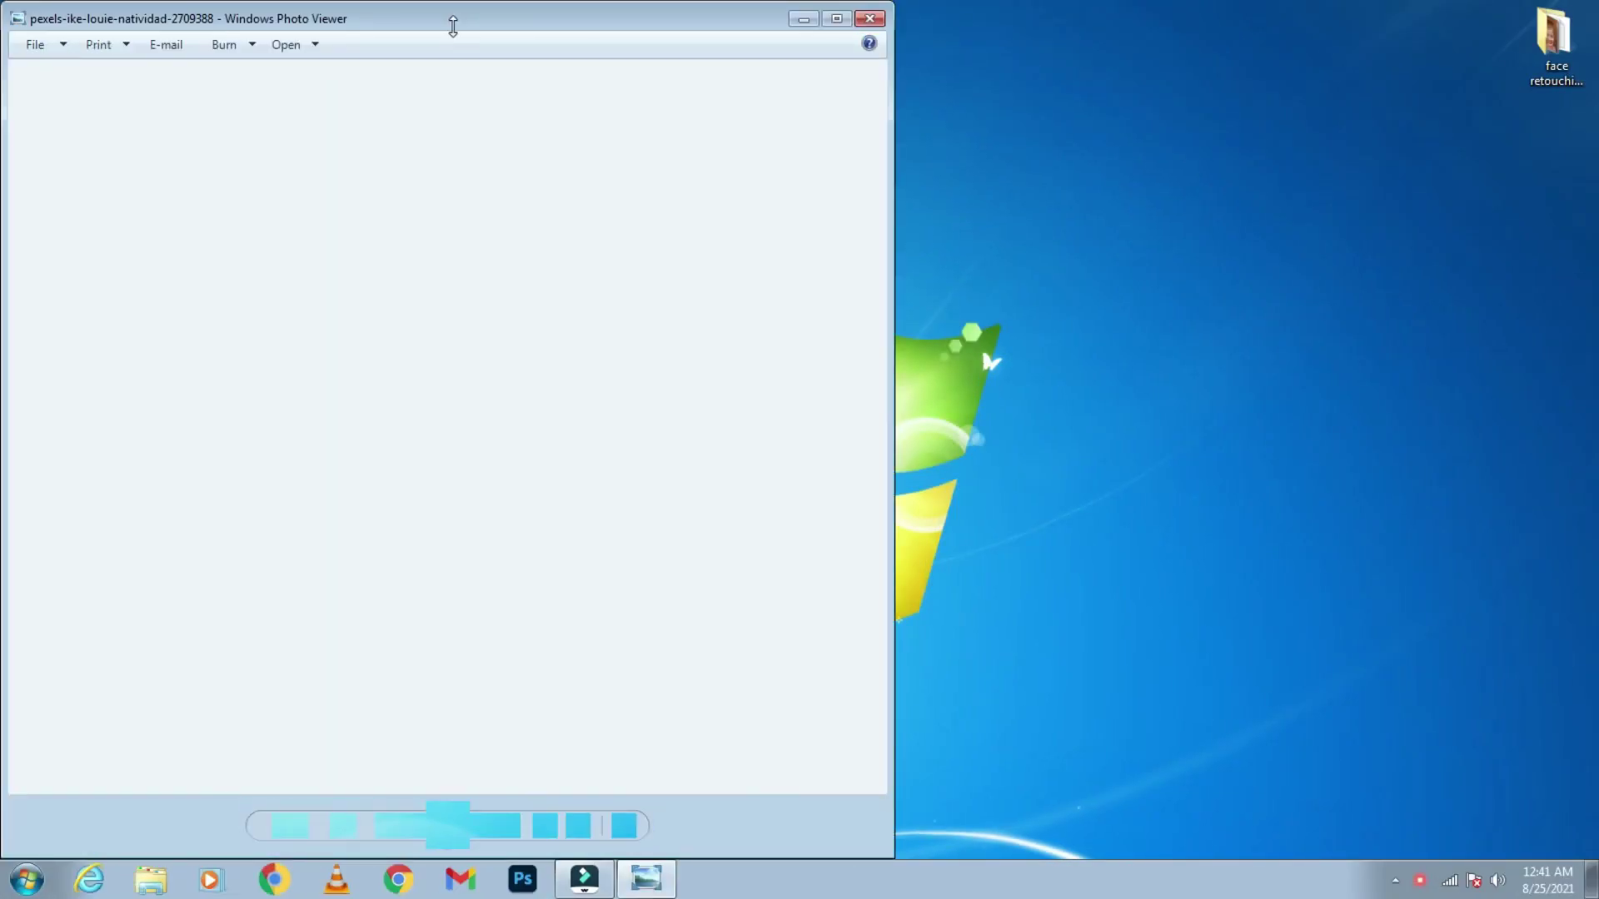
# Step: Maximize and close the freckled portrait preview in Windows Photo Viewer, then deselect the desktop file
pyautogui.moveTo(423, 18); pyautogui.dragTo(923, 3)
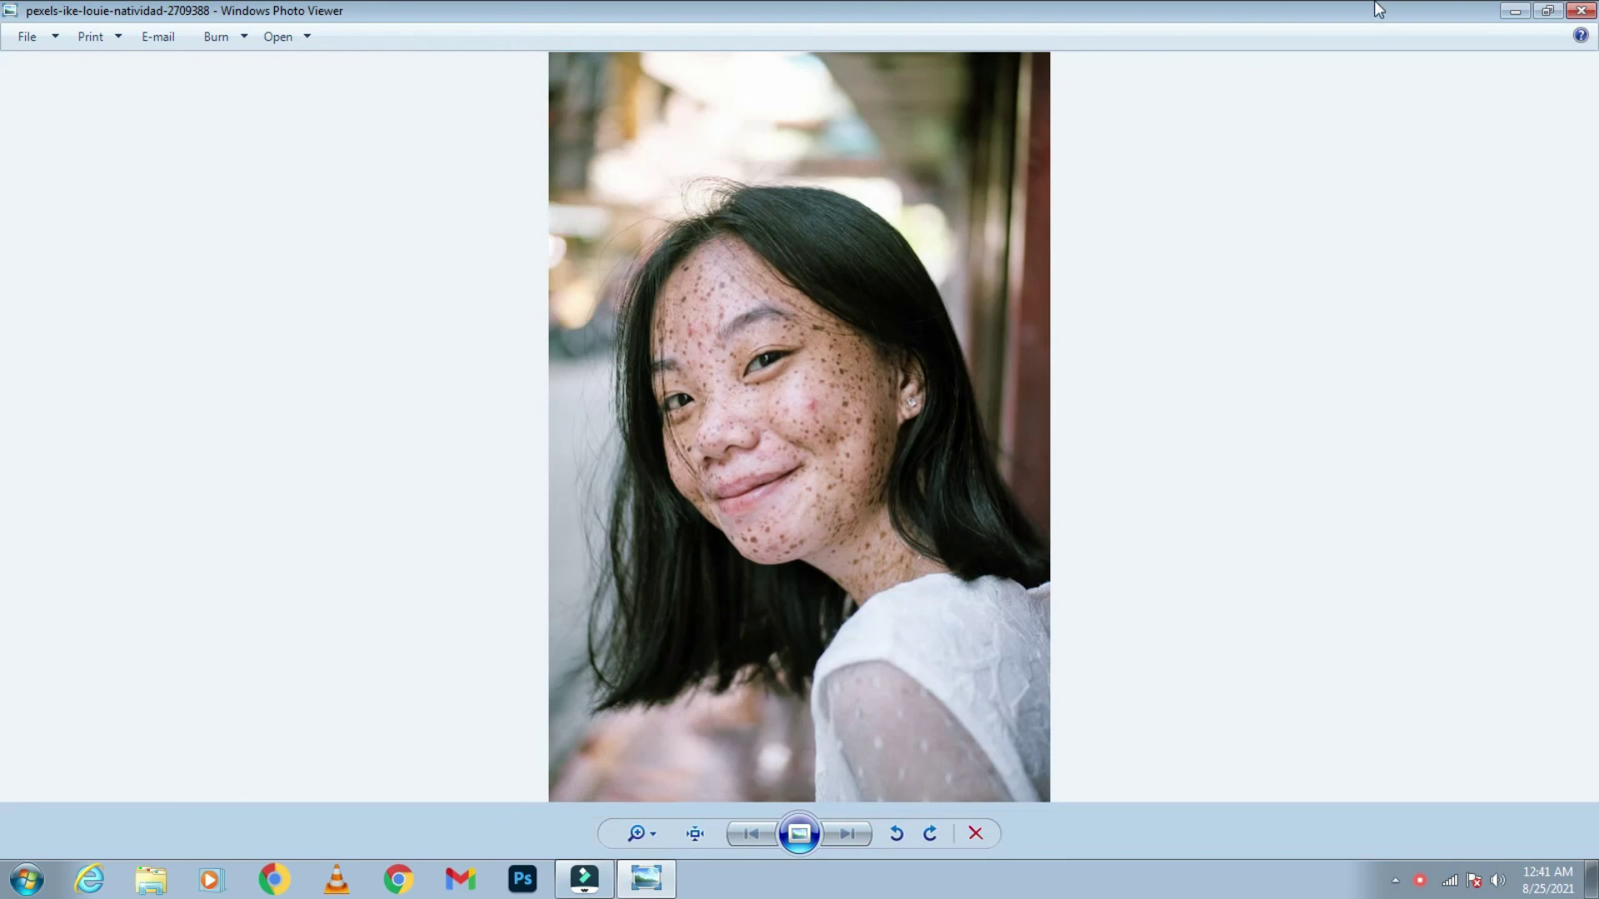
pyautogui.click(1581, 10)
pyautogui.click(403, 417)
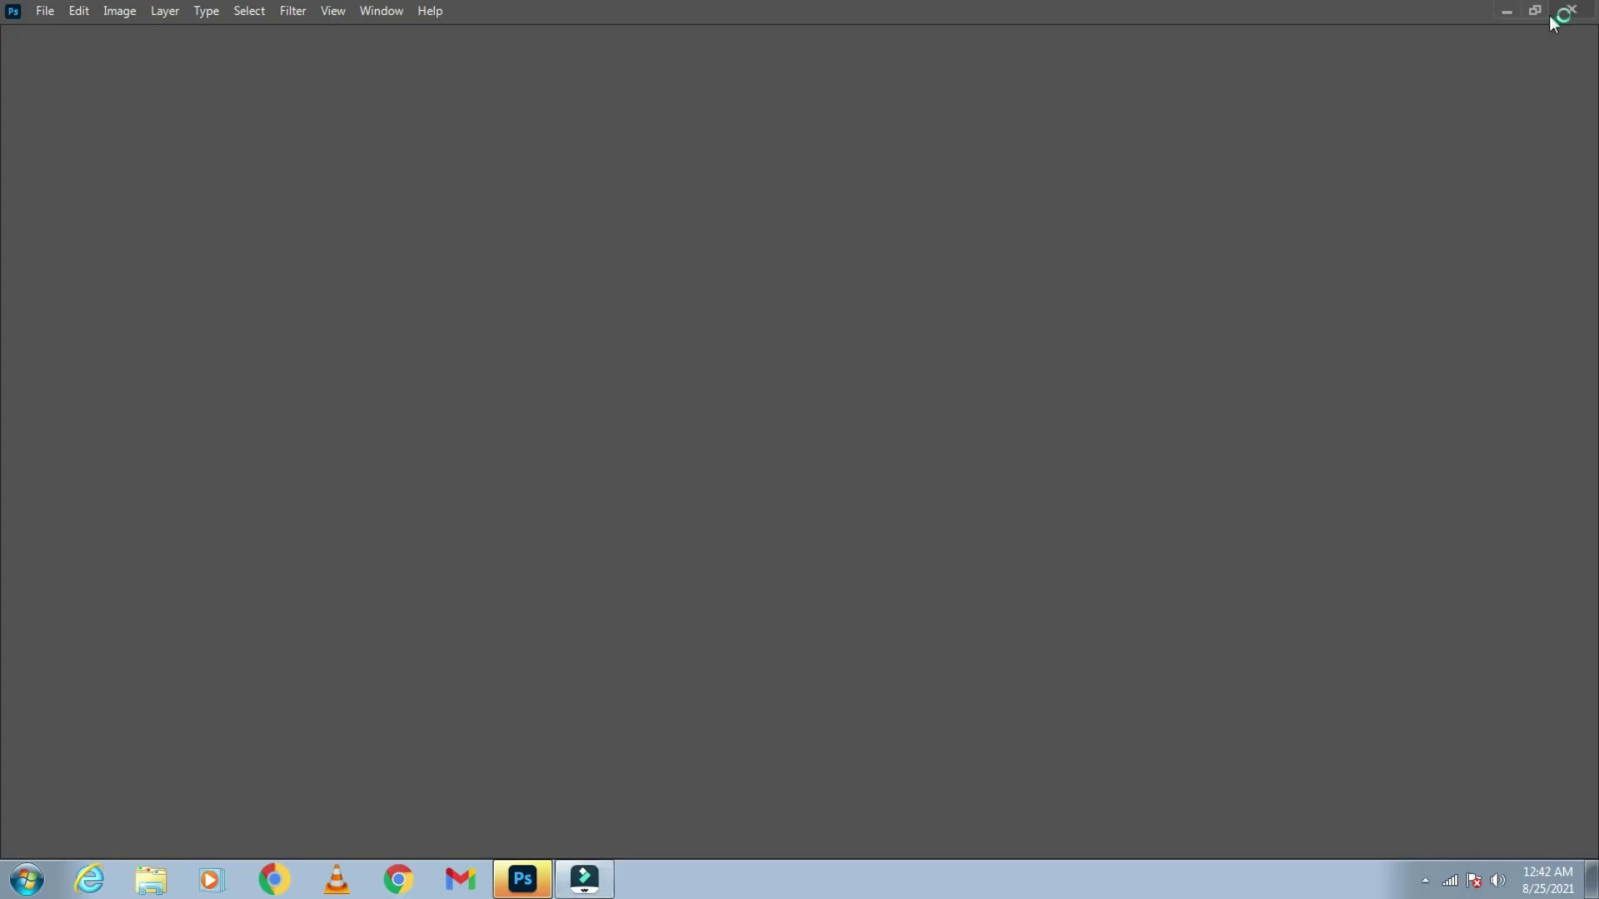
# Step: Bring Photoshop forward with the freckled portrait open, zooming in on the face and back out
pyautogui.rightClick(1157, 219)
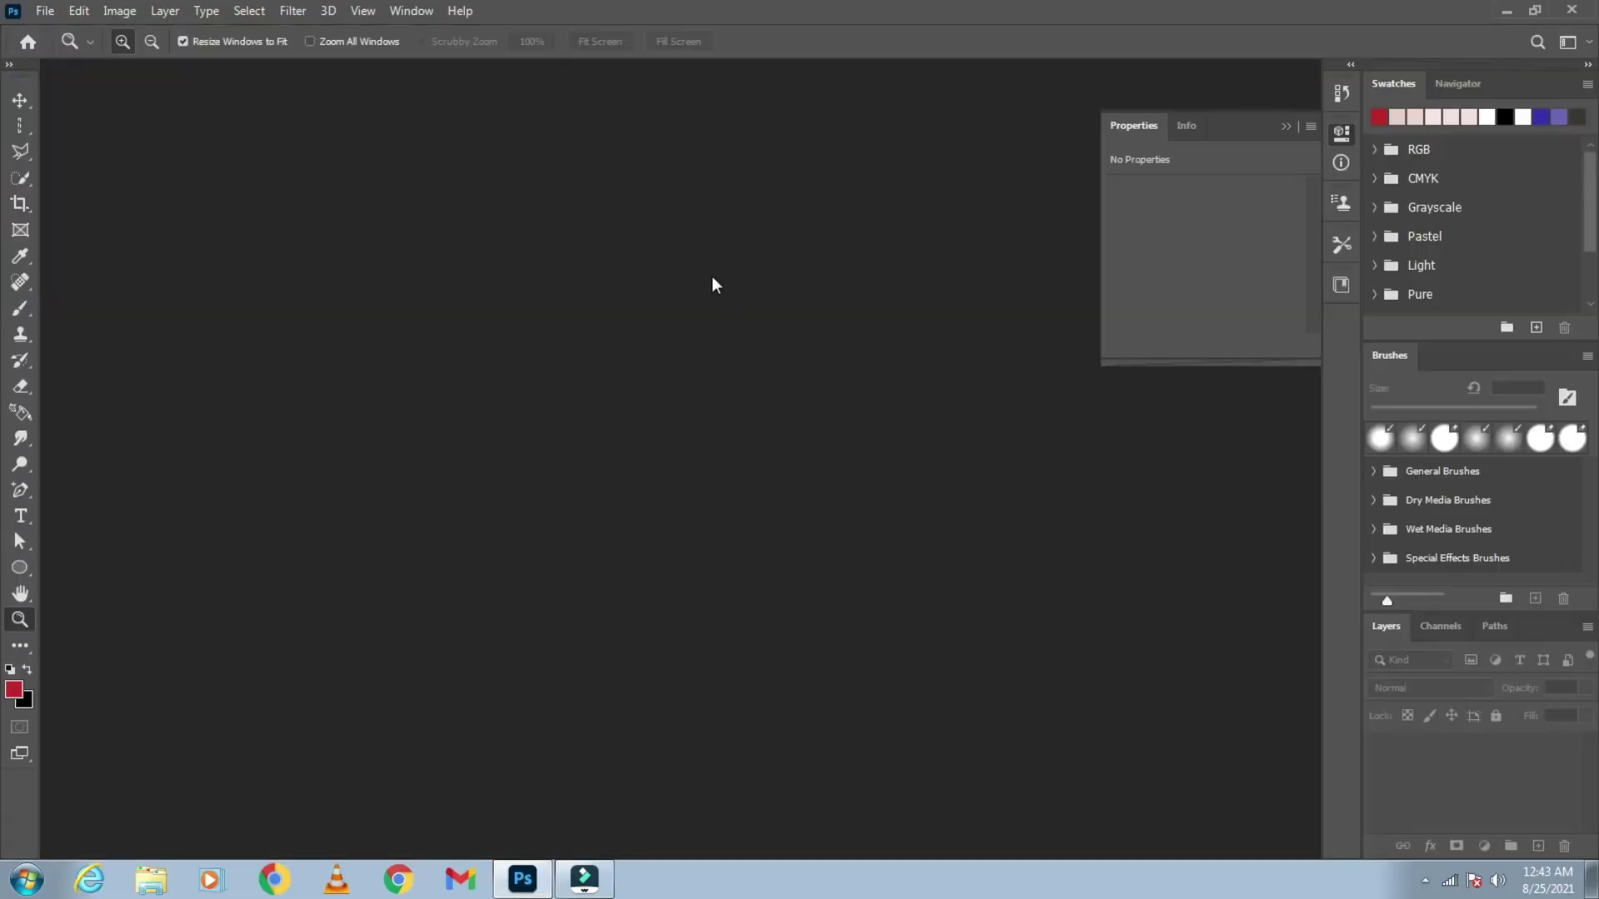
pyautogui.click(1505, 10)
pyautogui.click(522, 879)
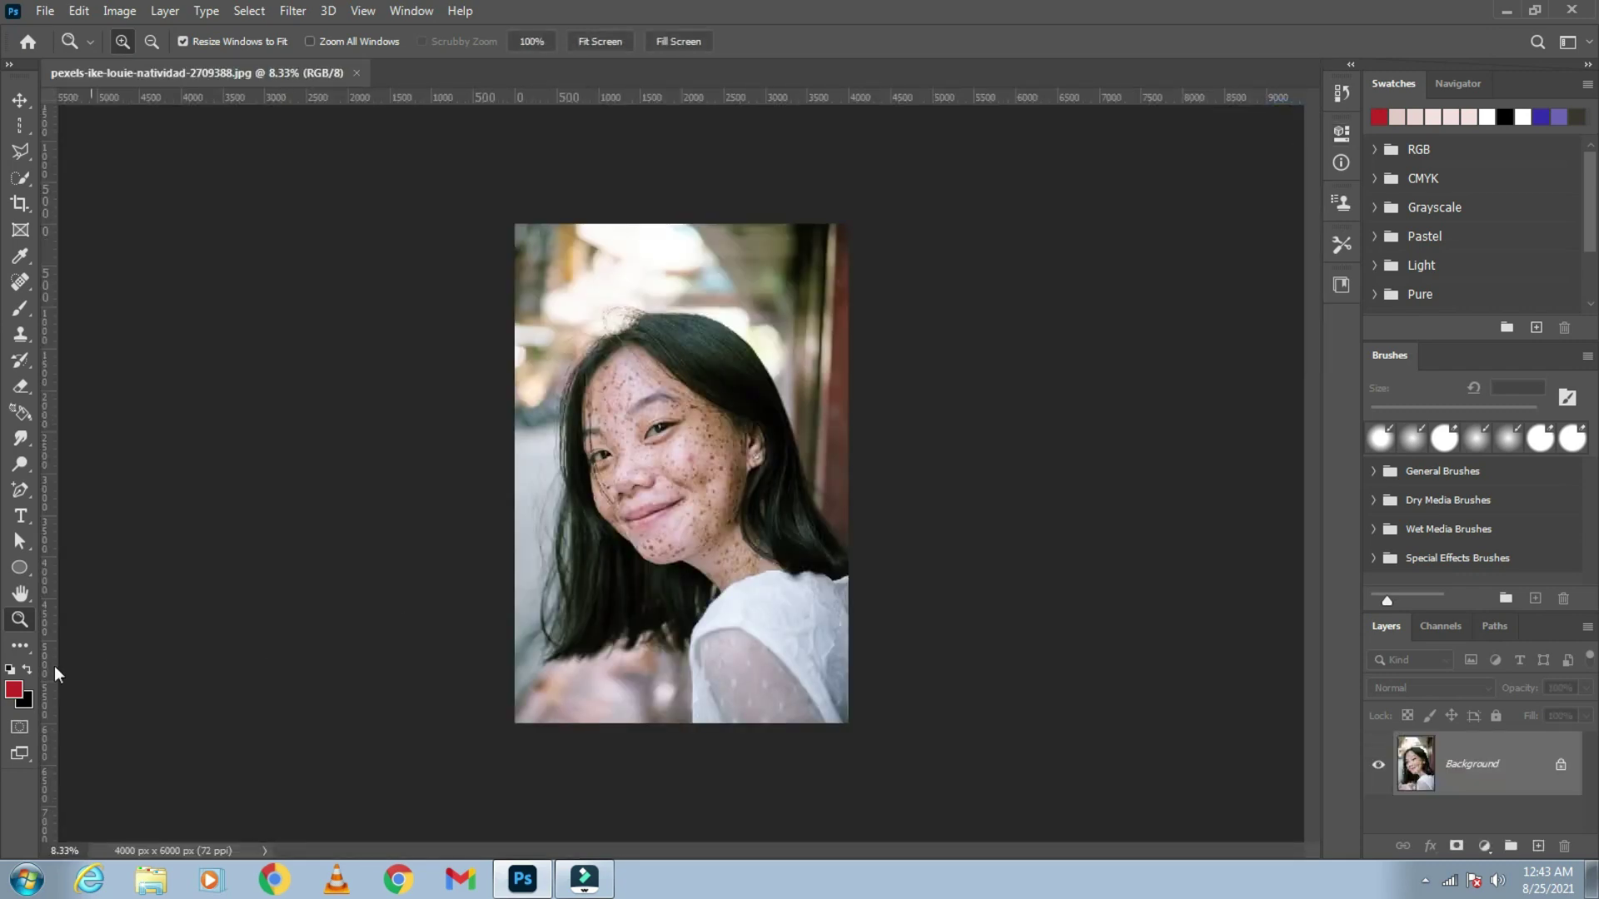
pyautogui.click(703, 442)
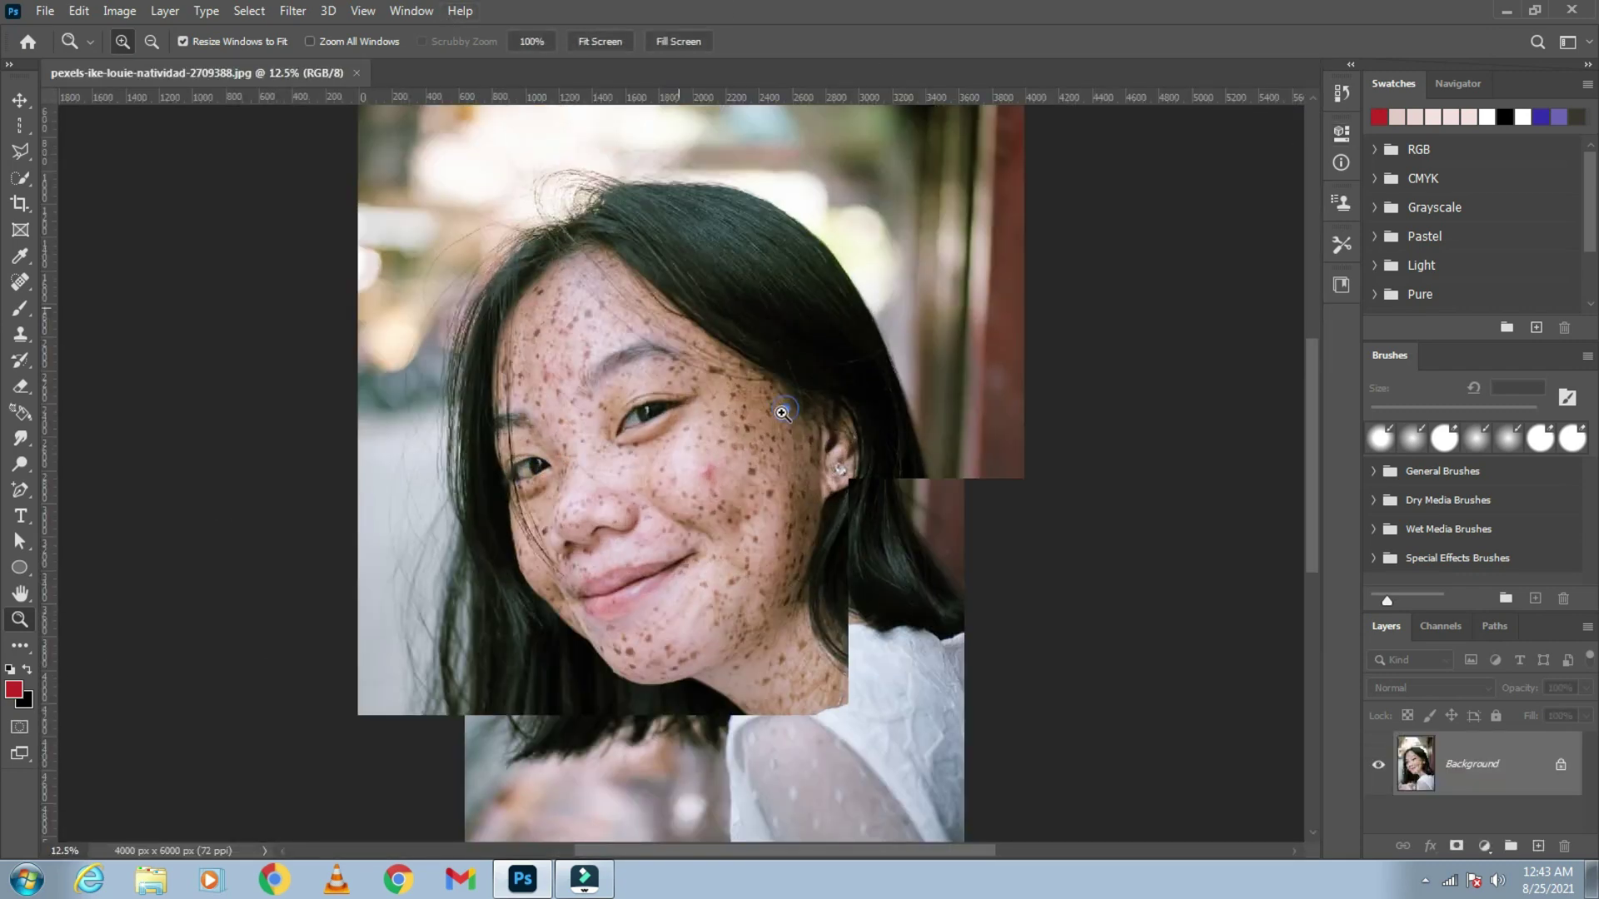
pyautogui.keyDown('alt'); pyautogui.click(703, 313); pyautogui.keyUp('alt')
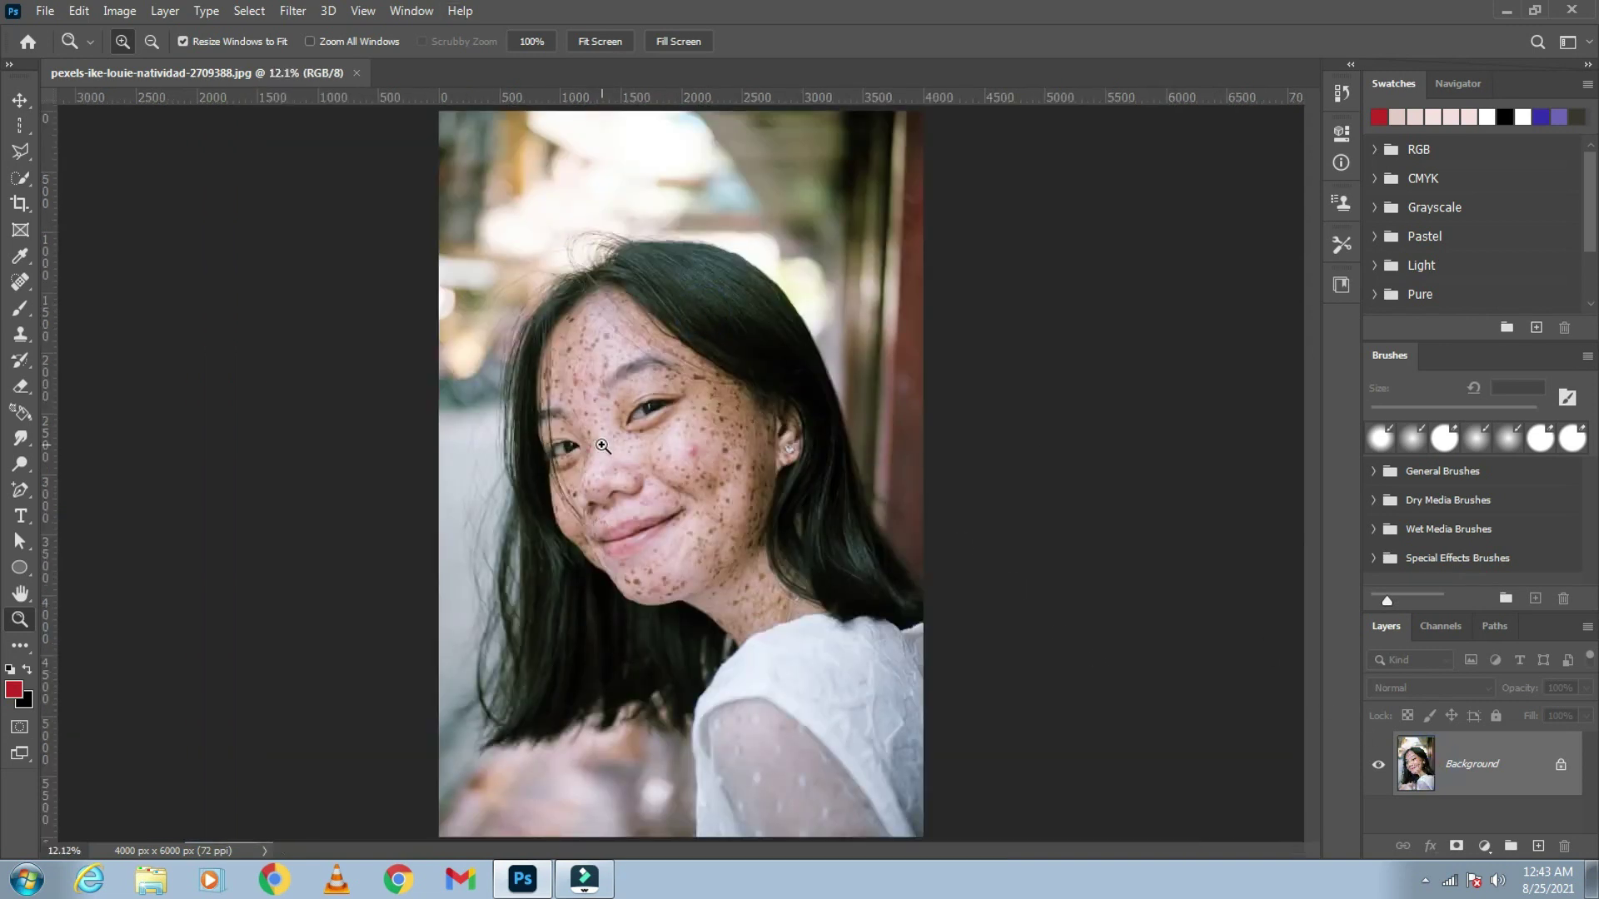
# Step: Duplicate the Background layer as Background copy and invert its colours
pyautogui.rightClick(1455, 764)
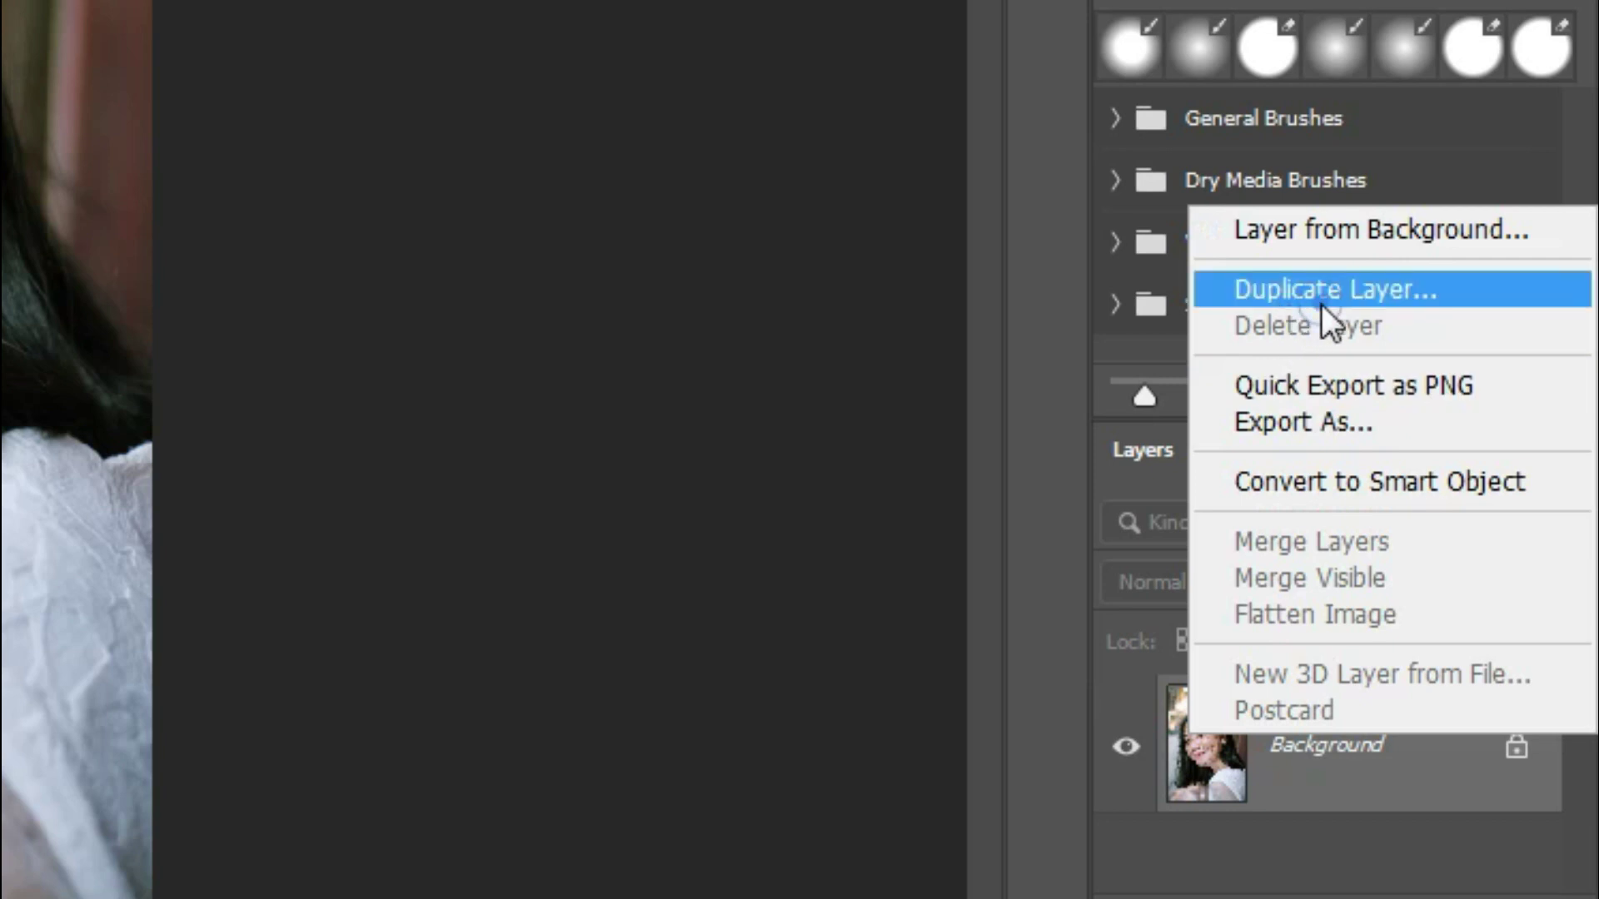
pyautogui.click(1322, 302)
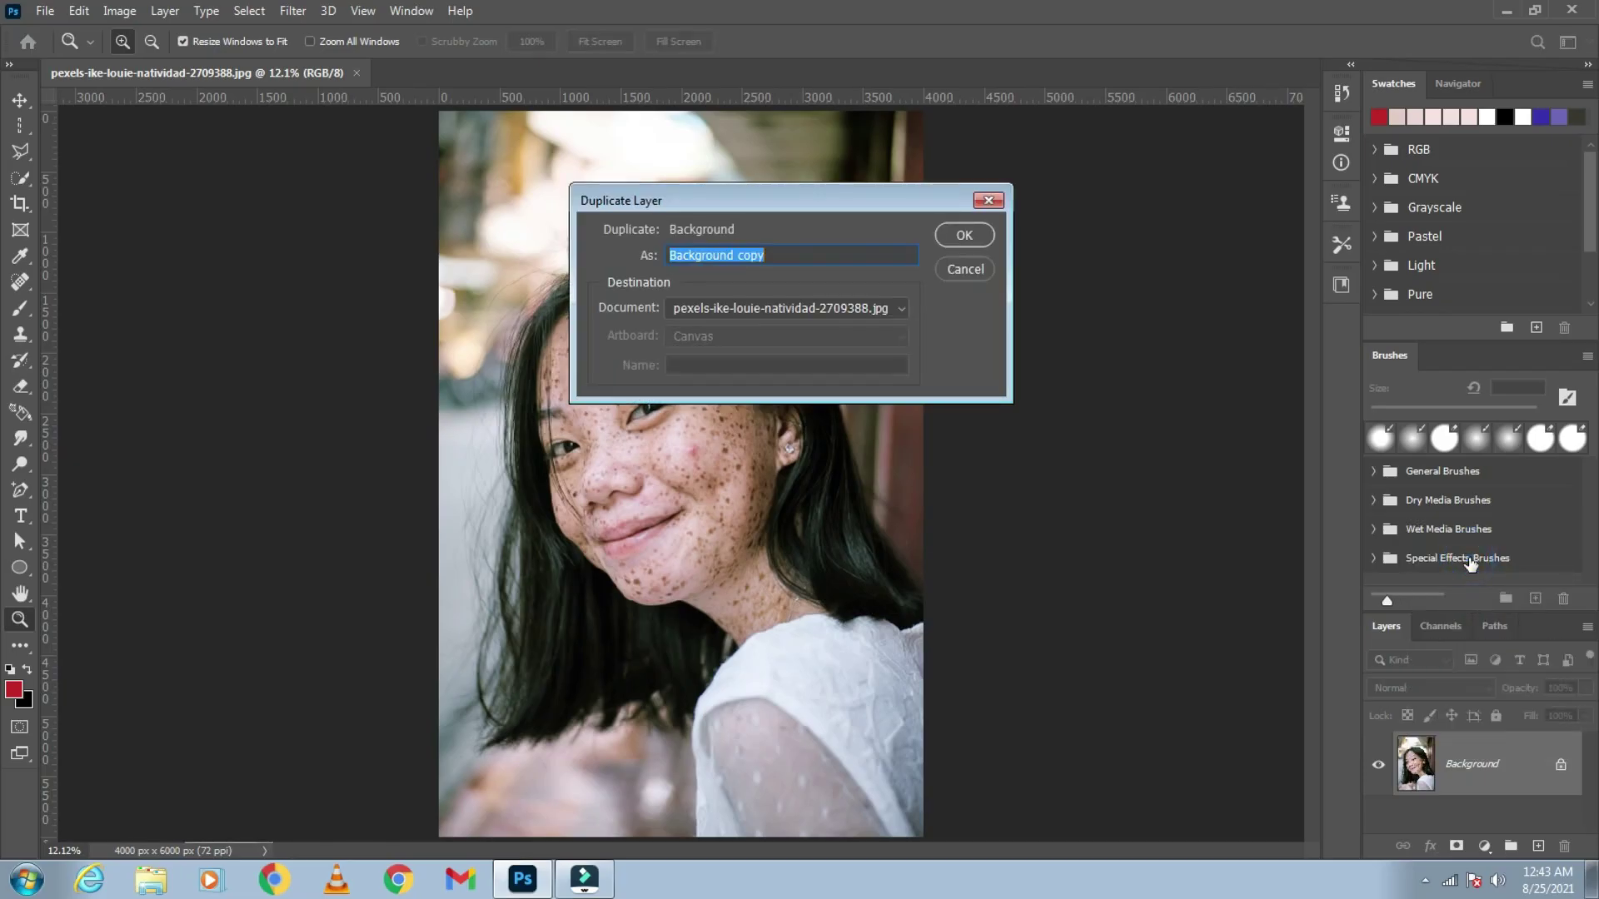
pyautogui.click(983, 237)
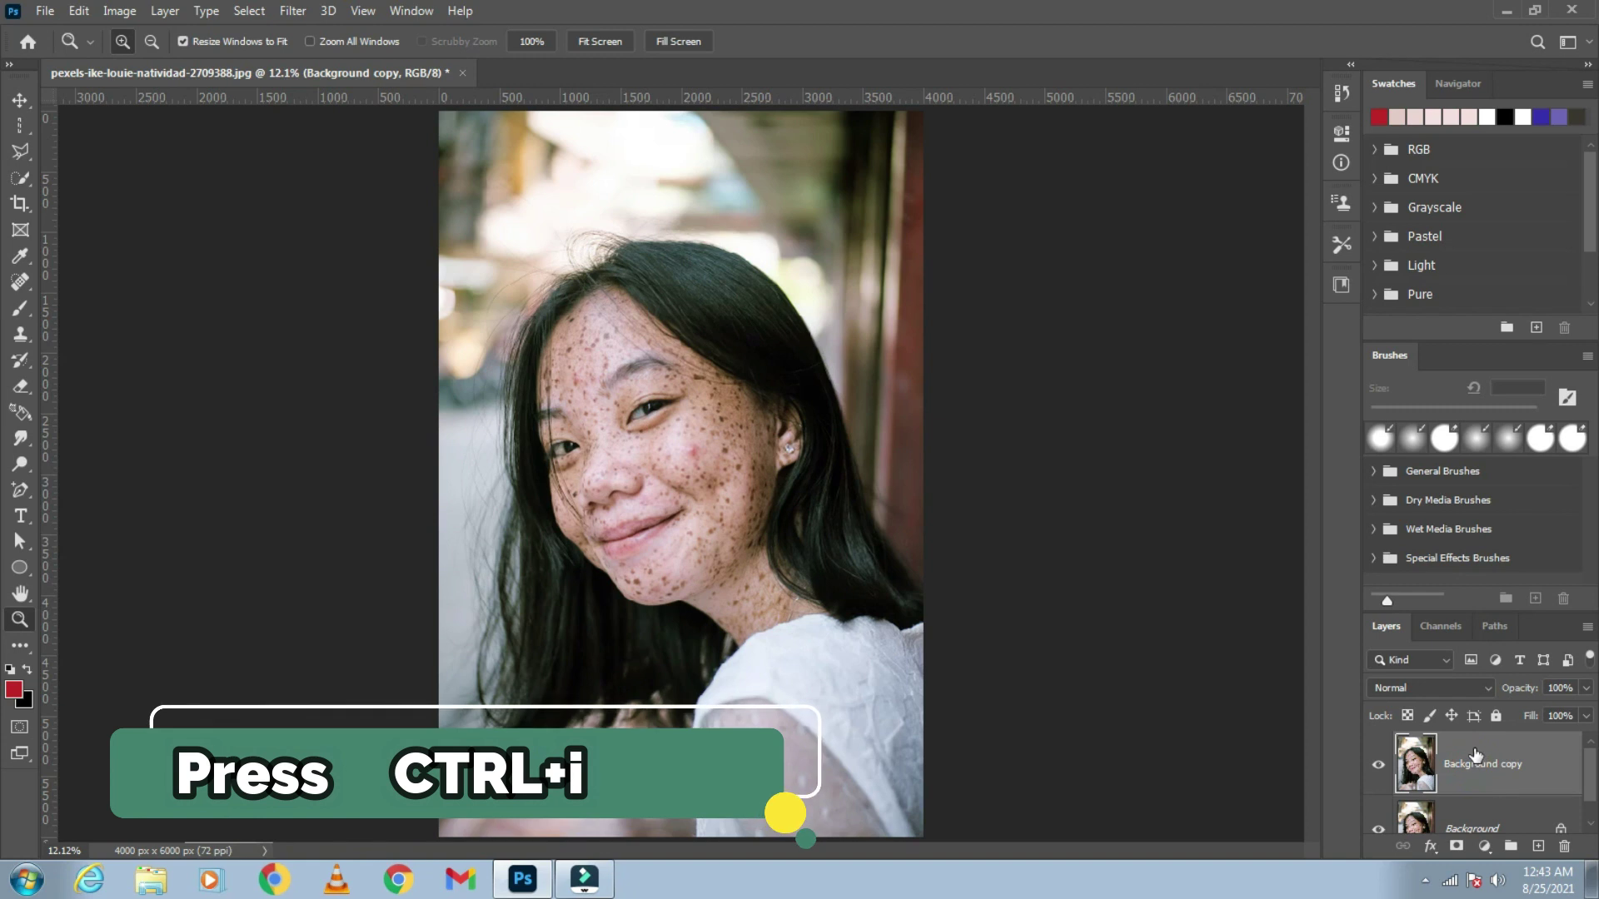
pyautogui.hotkey('ctrl', 'i')
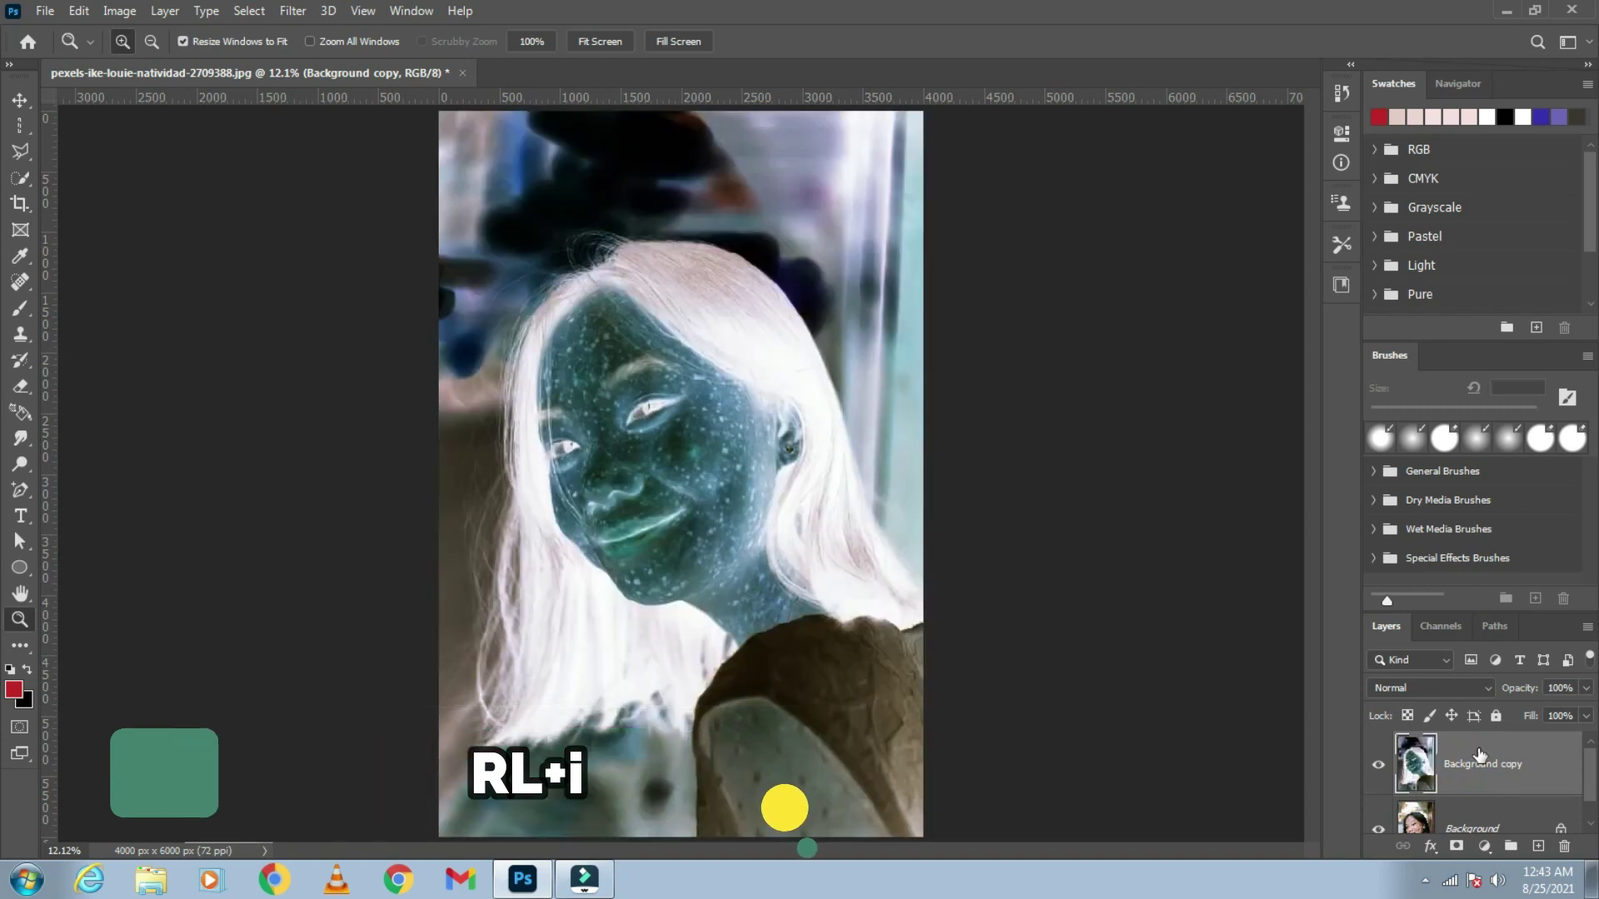
# Step: Set the Background copy blend mode to Vivid Light
pyautogui.click(1436, 689)
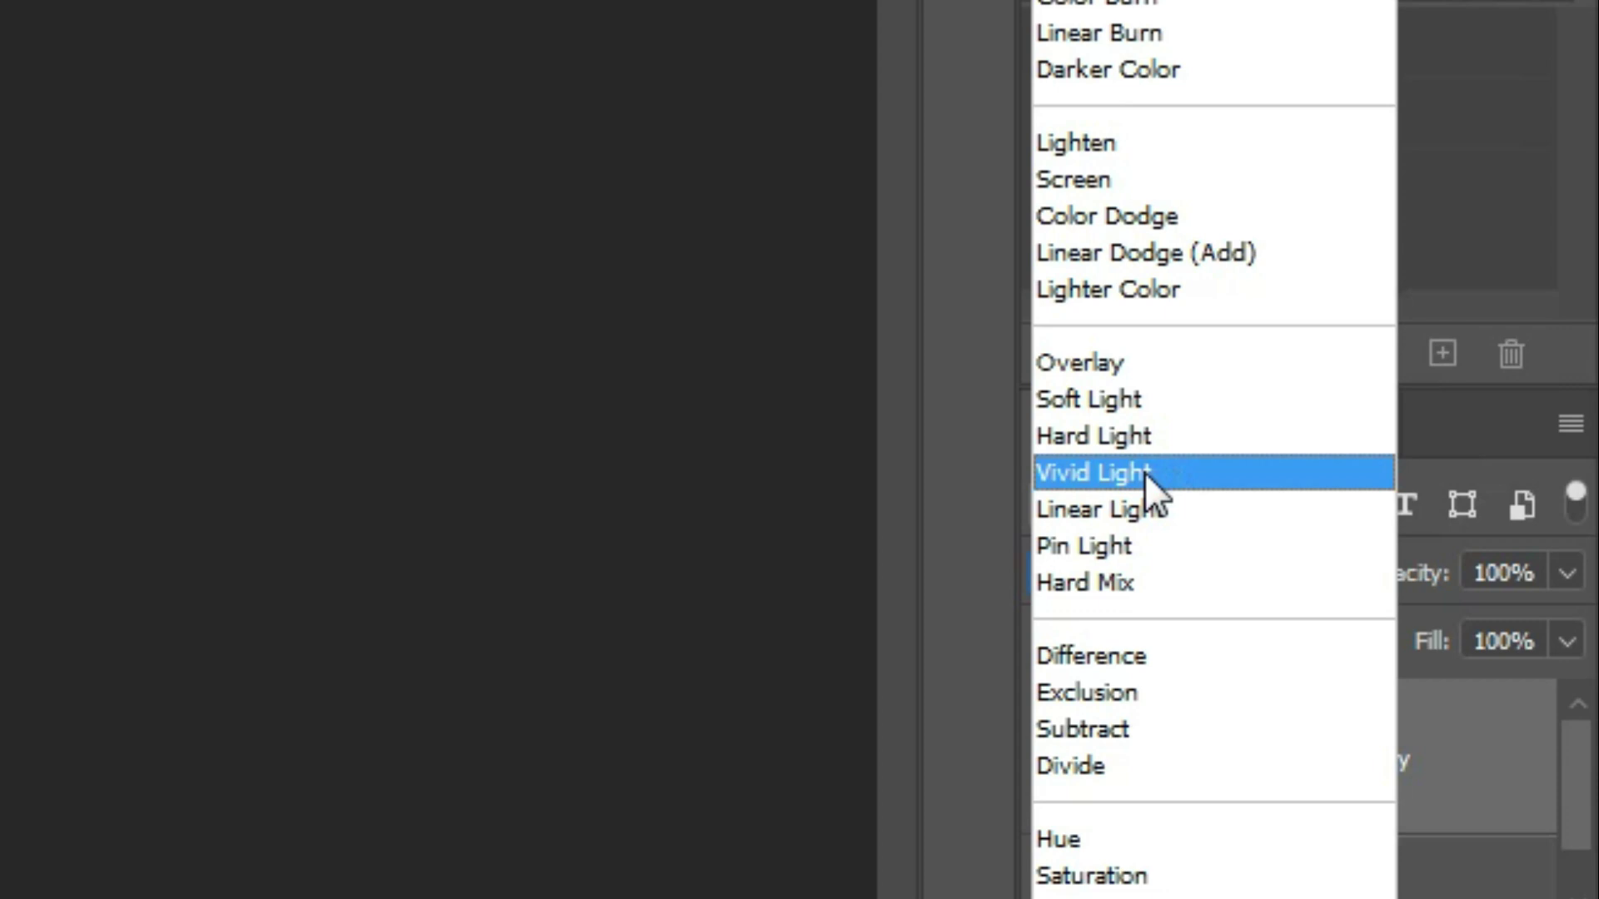
pyautogui.click(1144, 471)
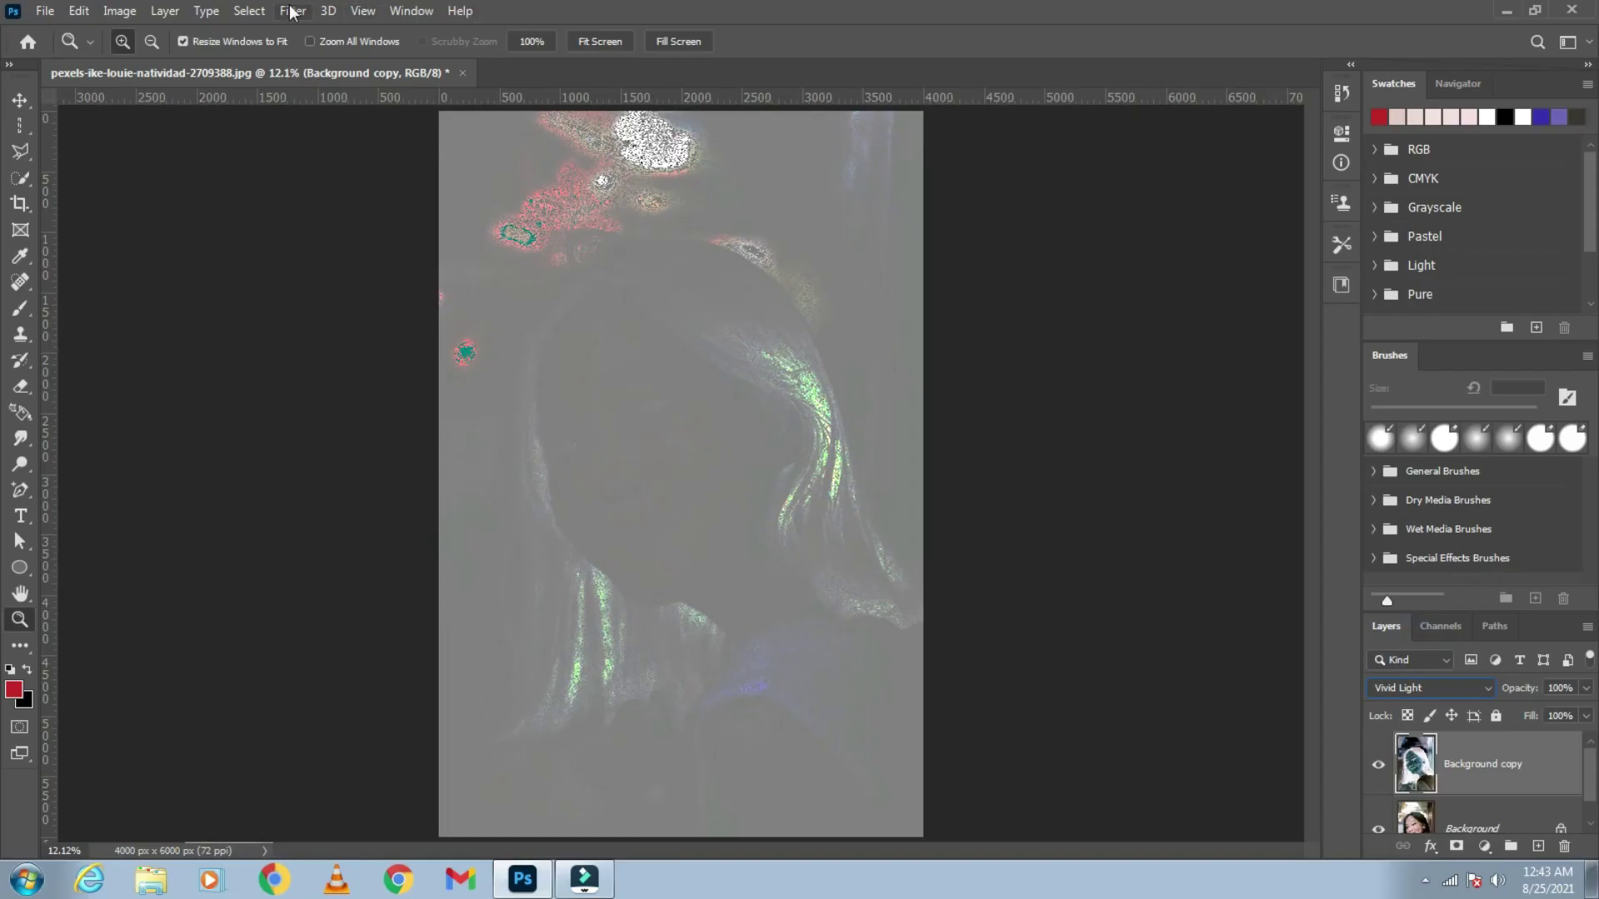
pyautogui.click(292, 12)
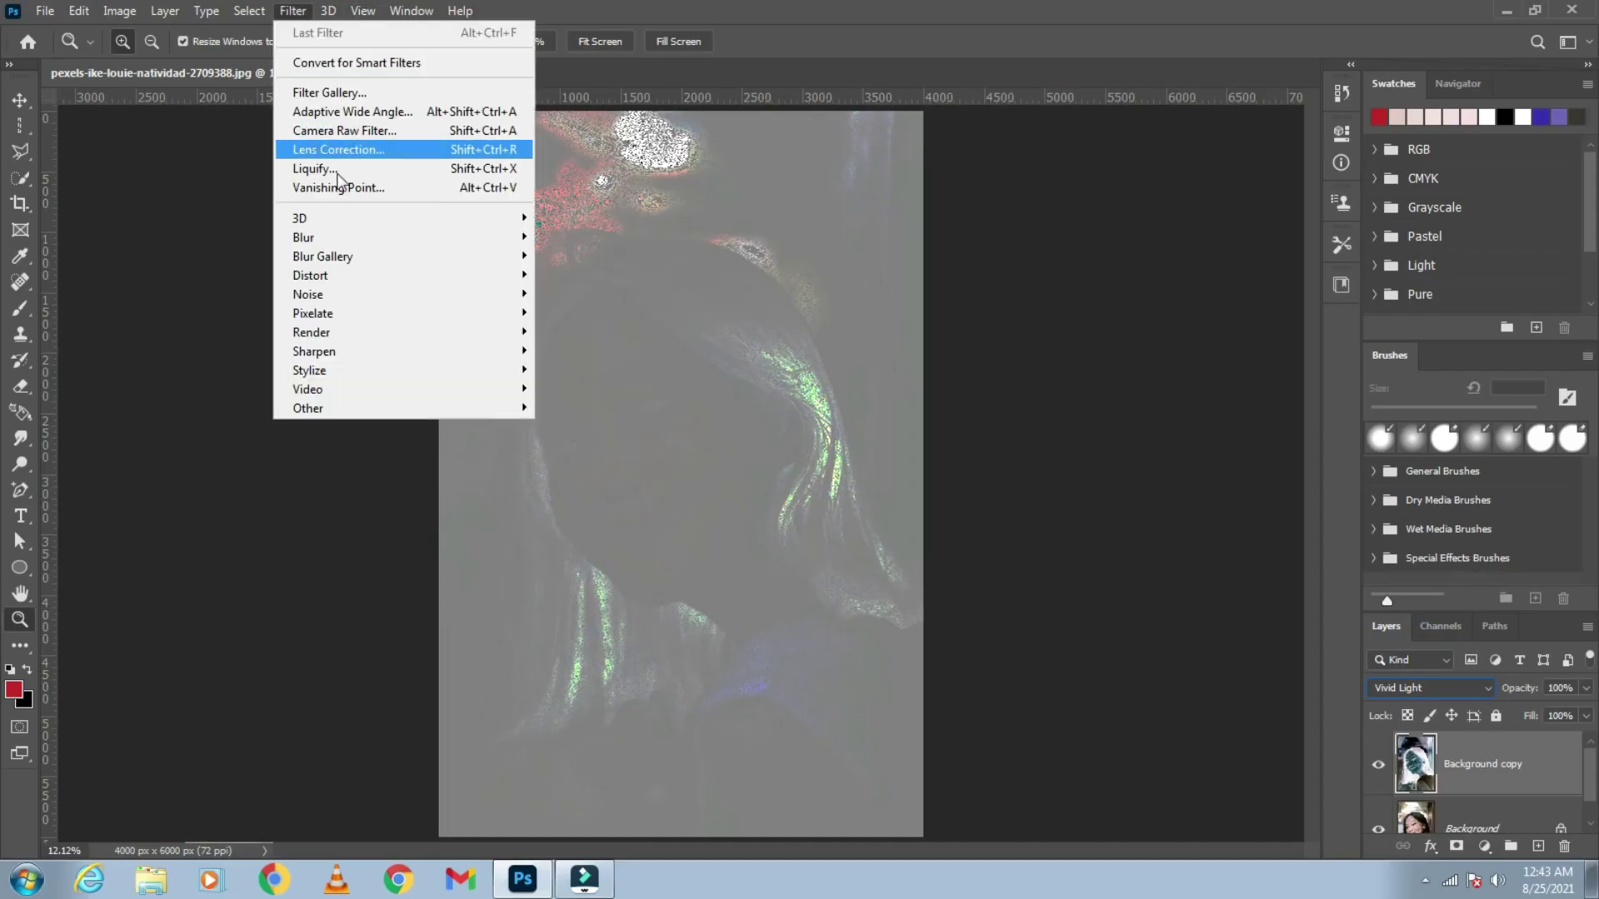
pyautogui.moveTo(526, 696)
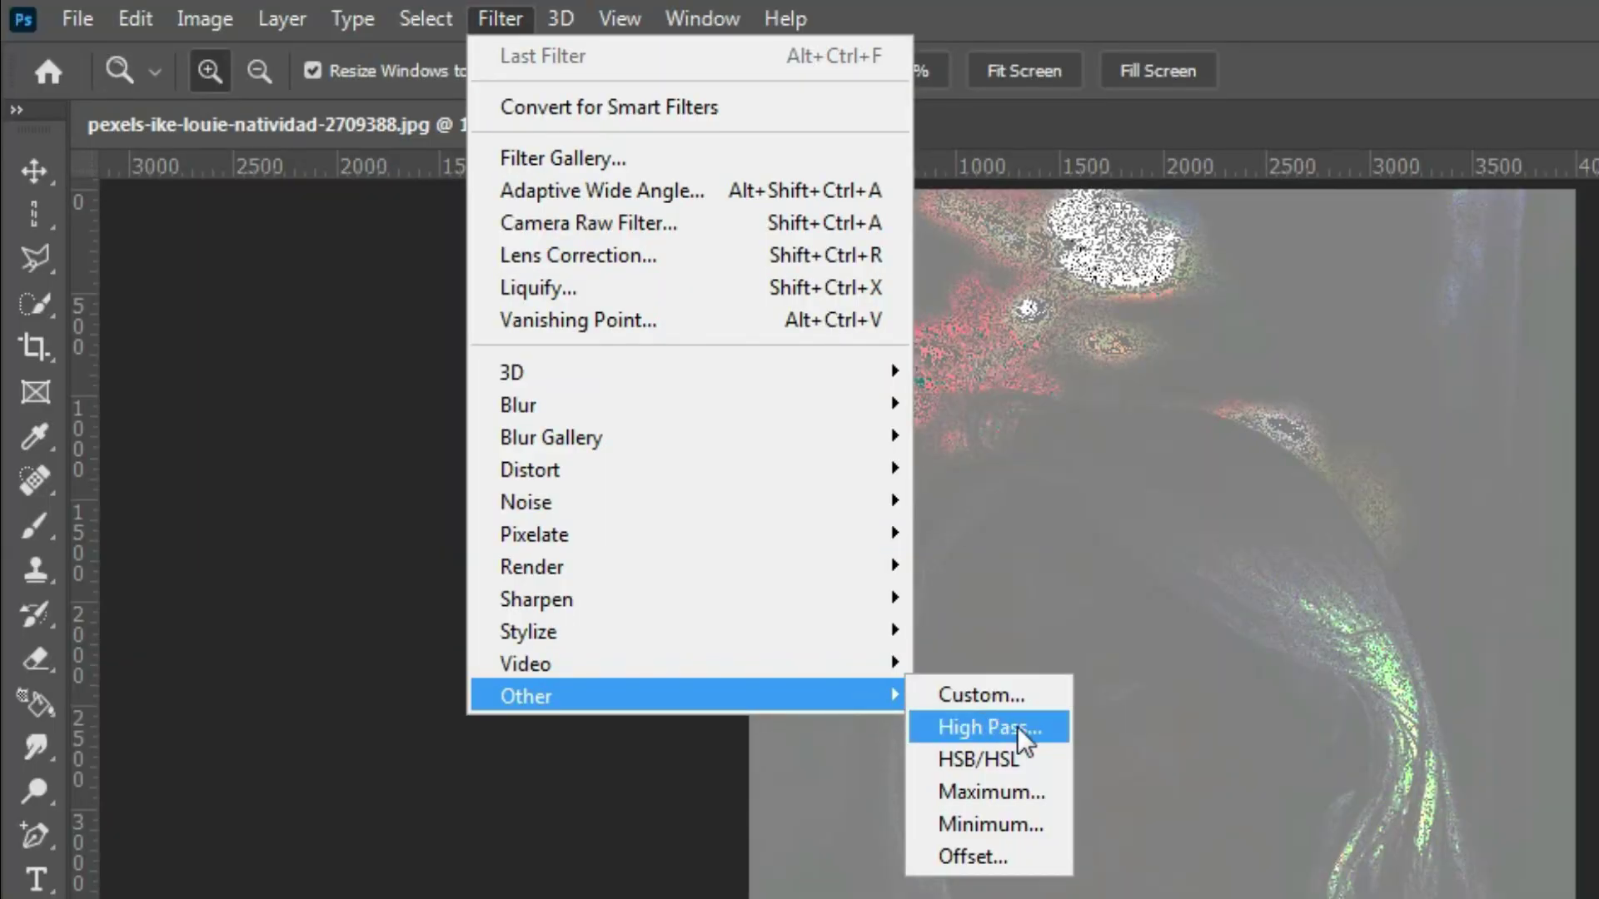
# Step: Apply a High Pass filter to Background copy with a radius of about 16
pyautogui.click(1017, 726)
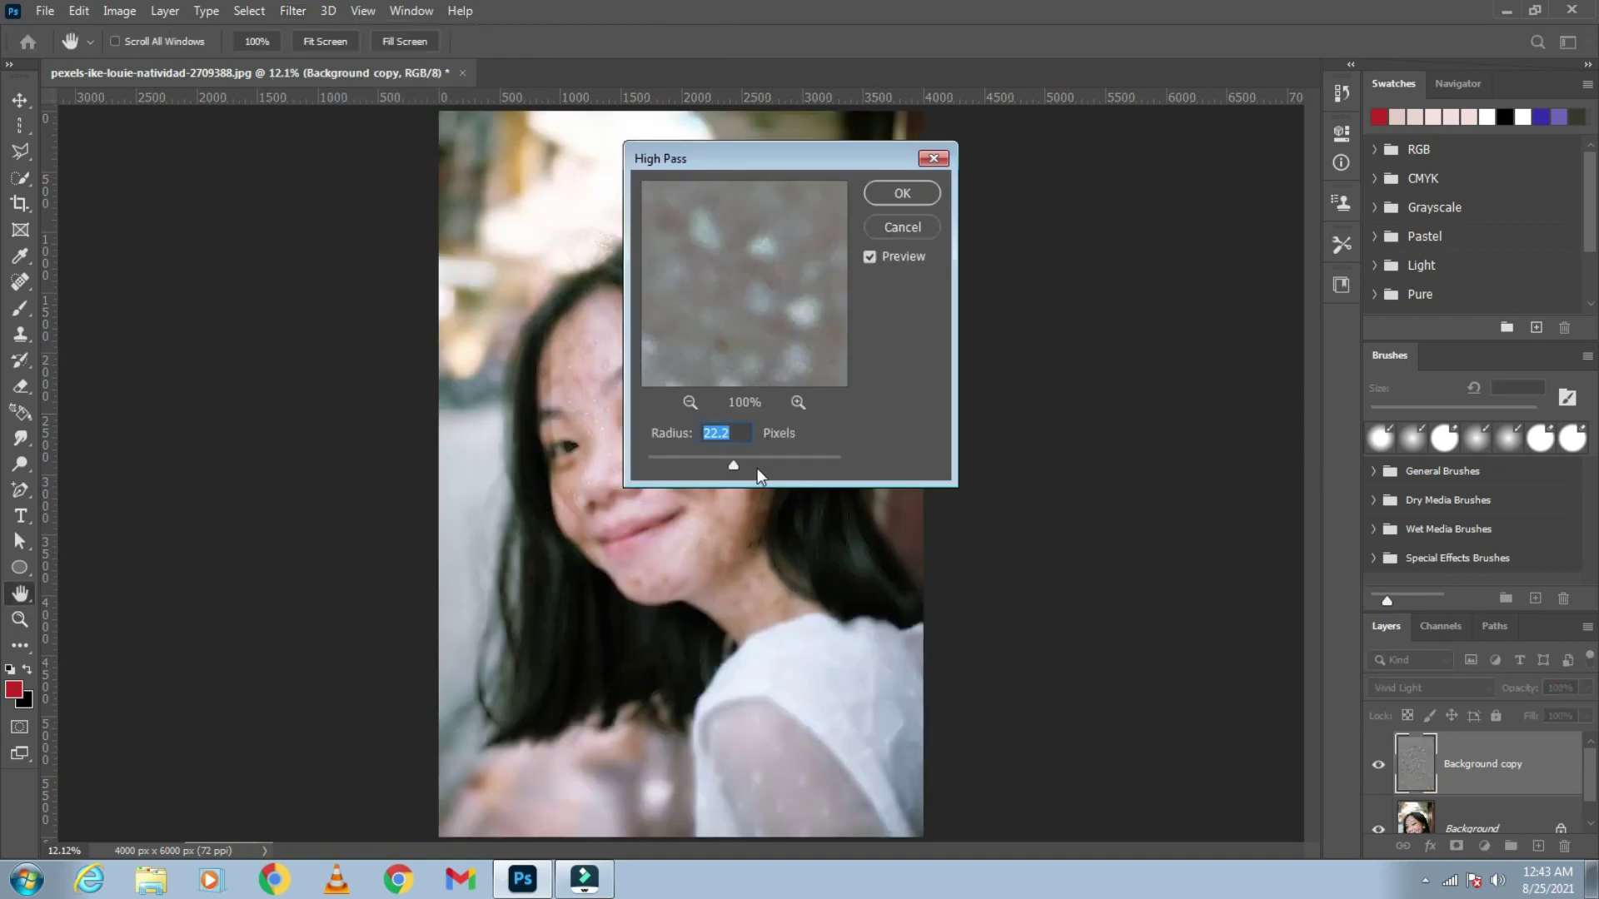
pyautogui.moveTo(728, 463); pyautogui.dragTo(732, 468)
pyautogui.moveTo(740, 467); pyautogui.dragTo(735, 466)
pyautogui.click(902, 193)
pyautogui.press('z')
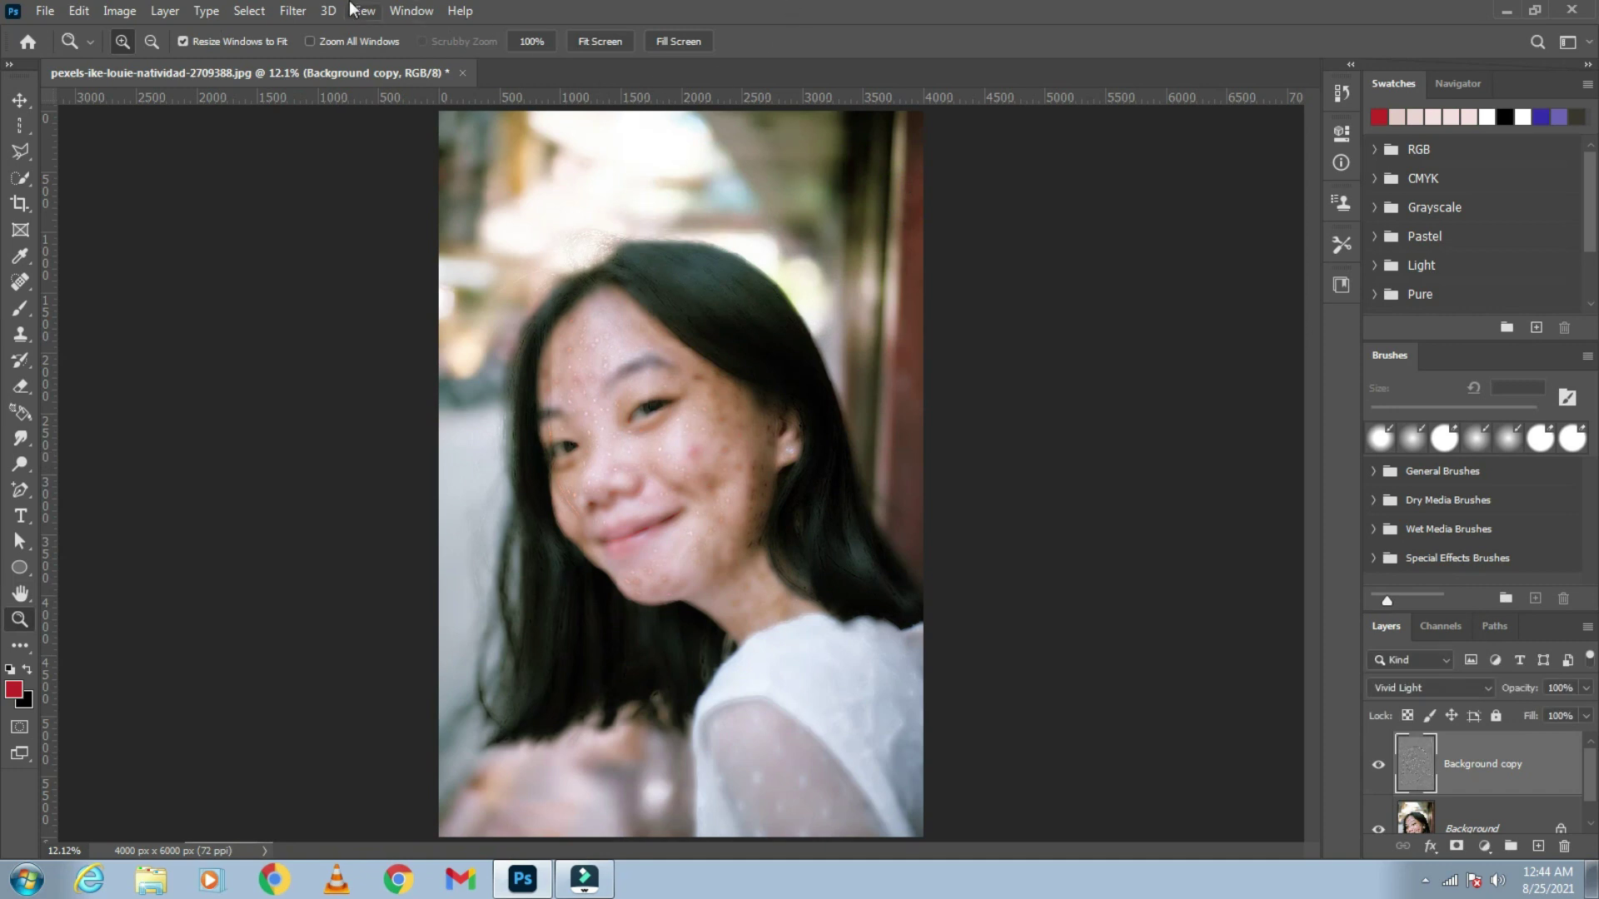
# Step: Apply a 3.8-pixel Gaussian Blur to Background copy, then zoom in on the face
pyautogui.click(291, 11)
pyautogui.moveTo(322, 256)
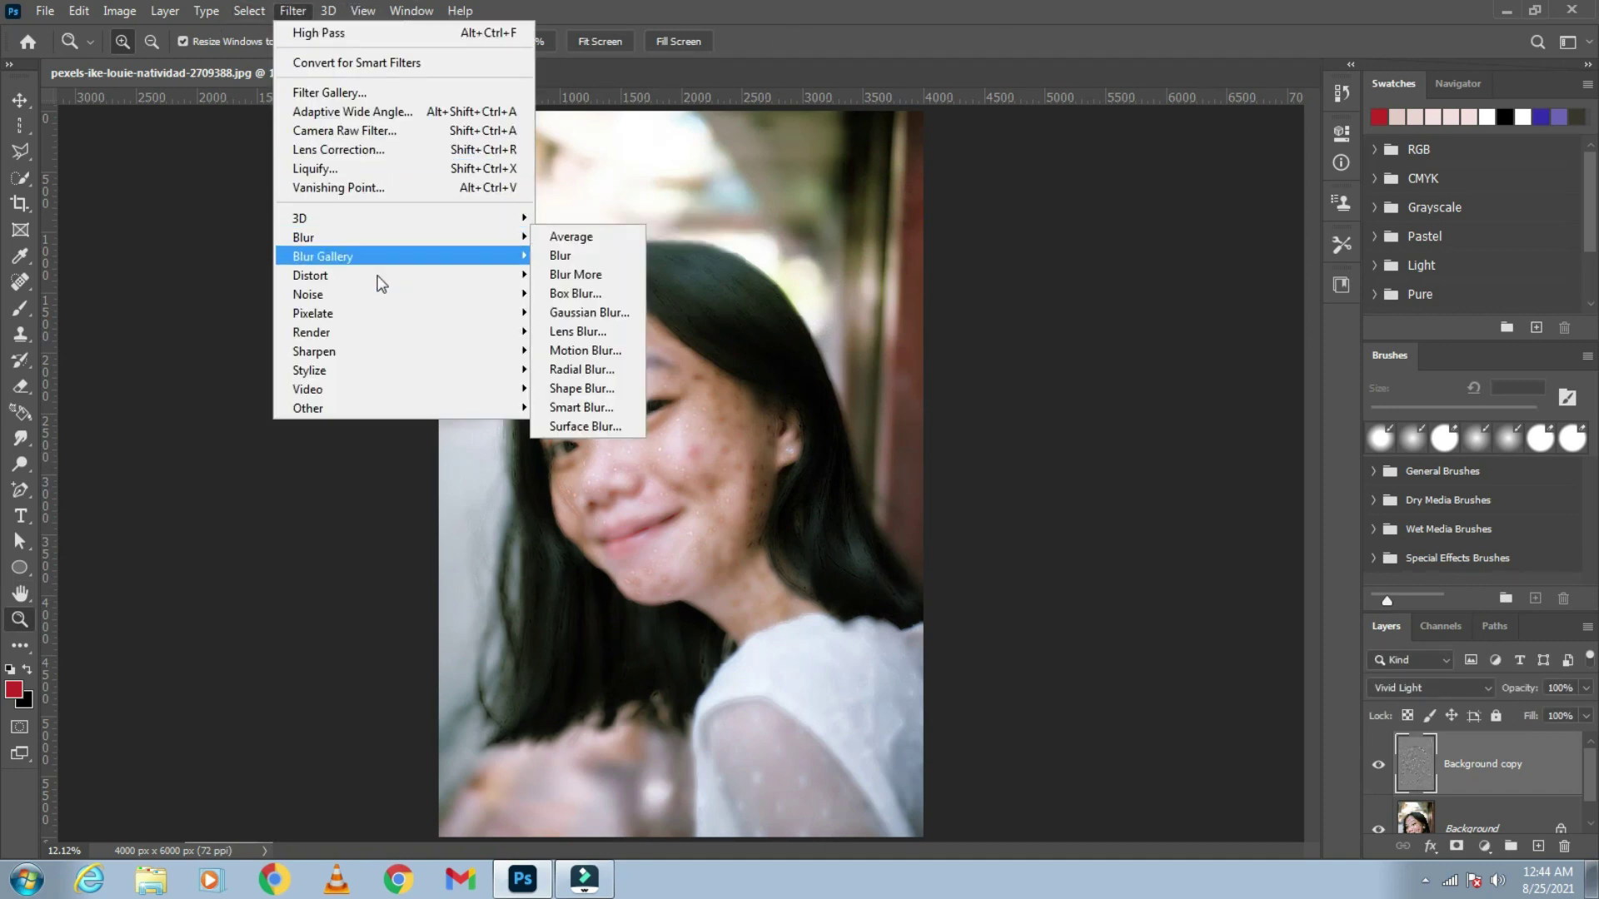
pyautogui.click(371, 239)
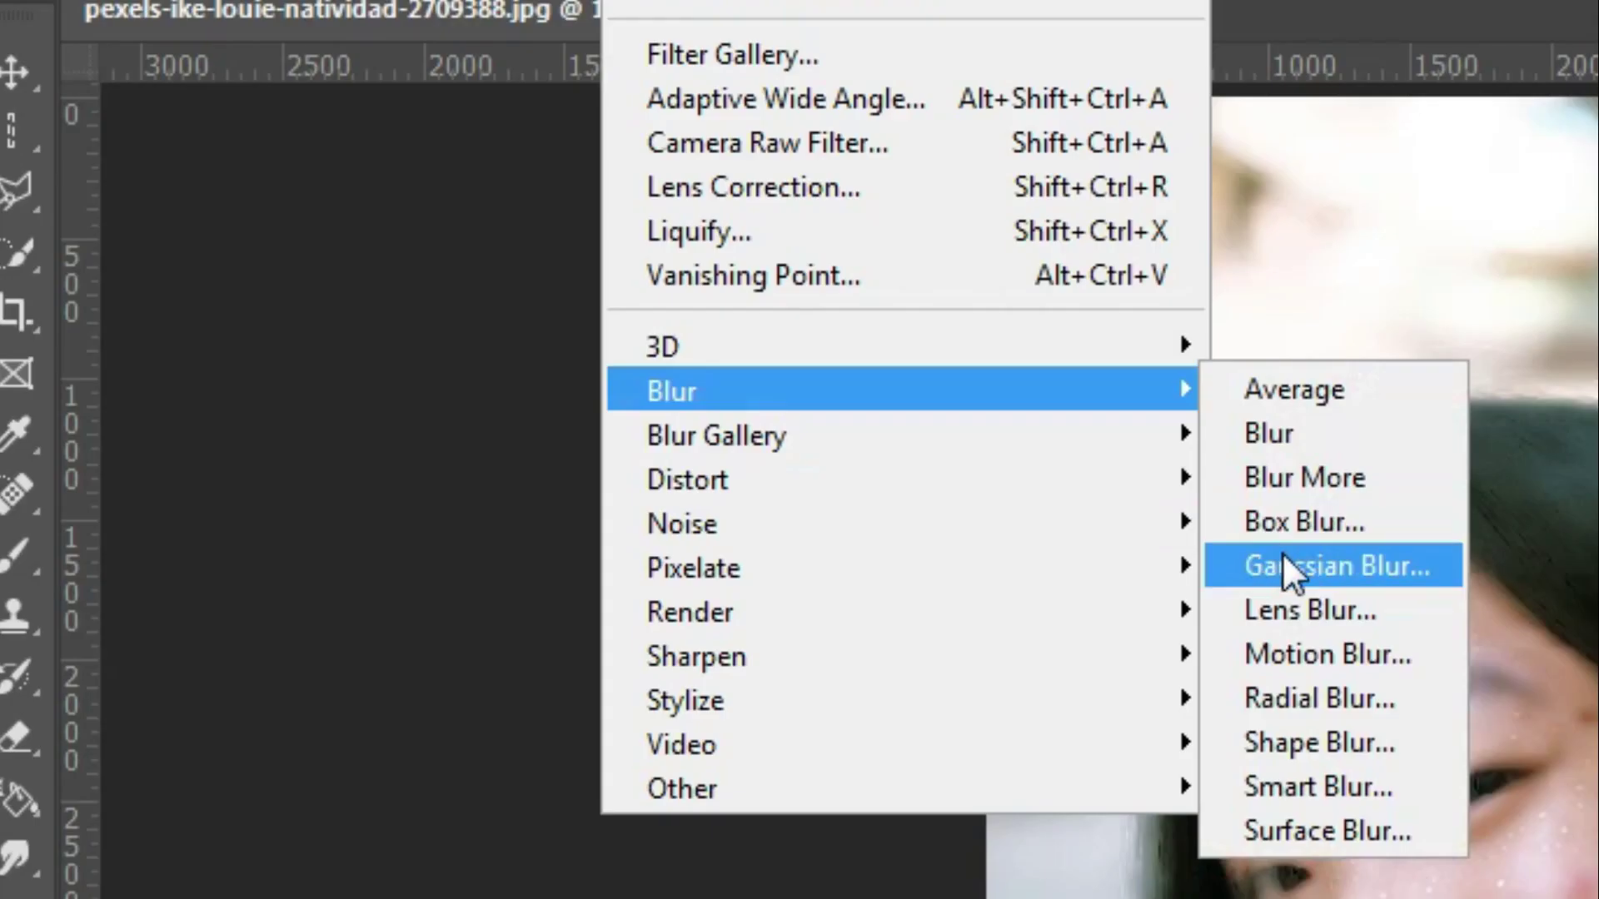
pyautogui.click(588, 312)
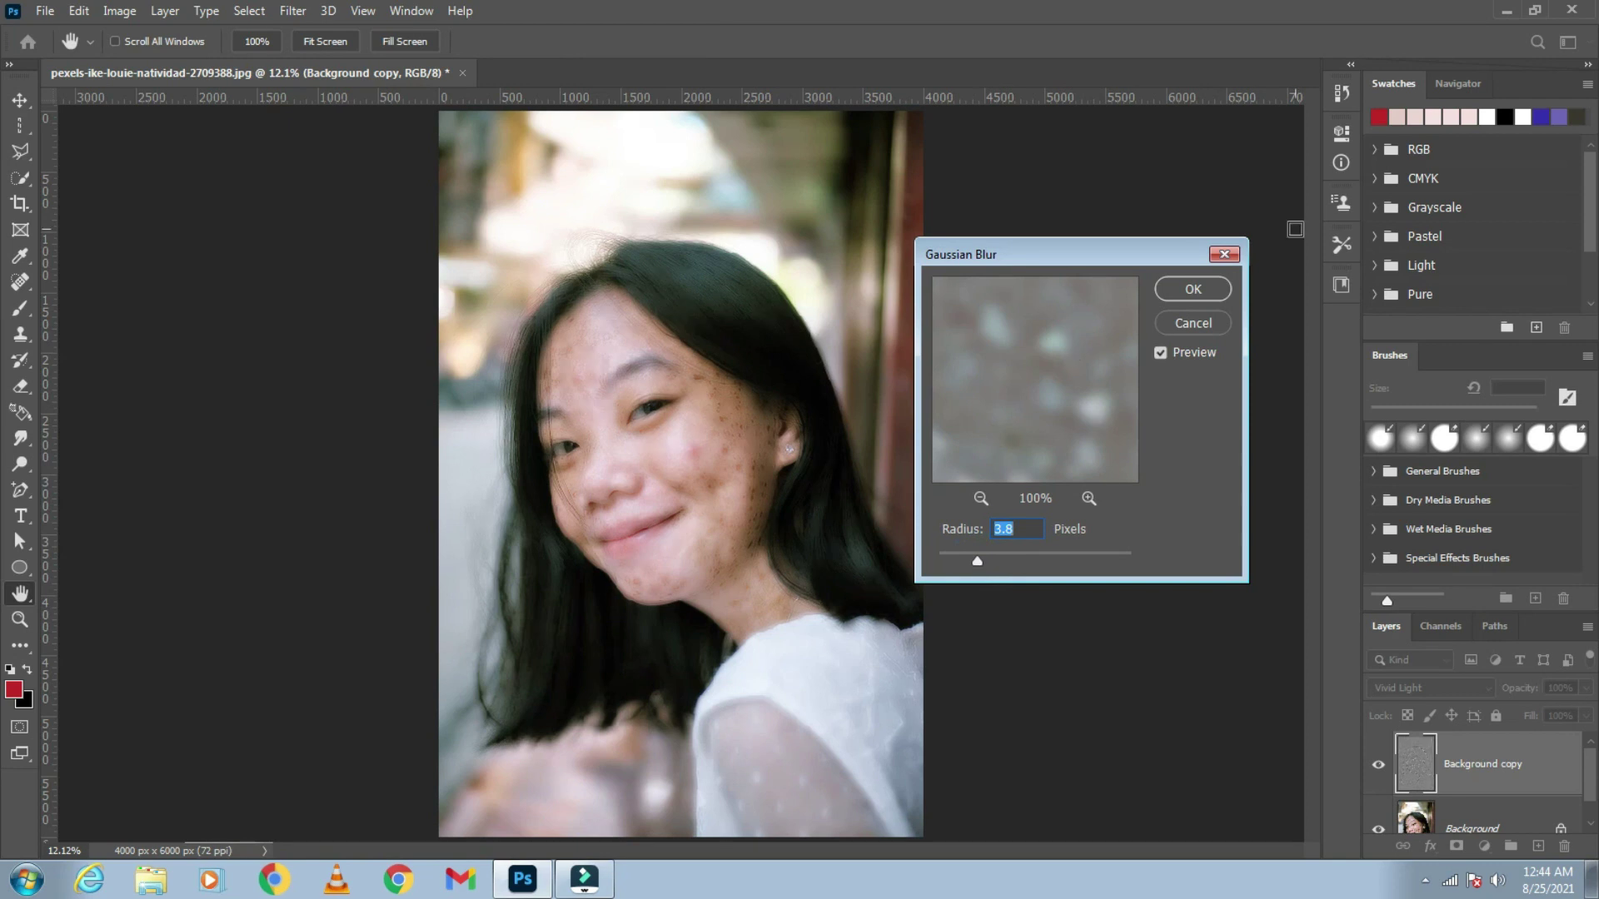
pyautogui.click(1194, 291)
pyautogui.press('z')
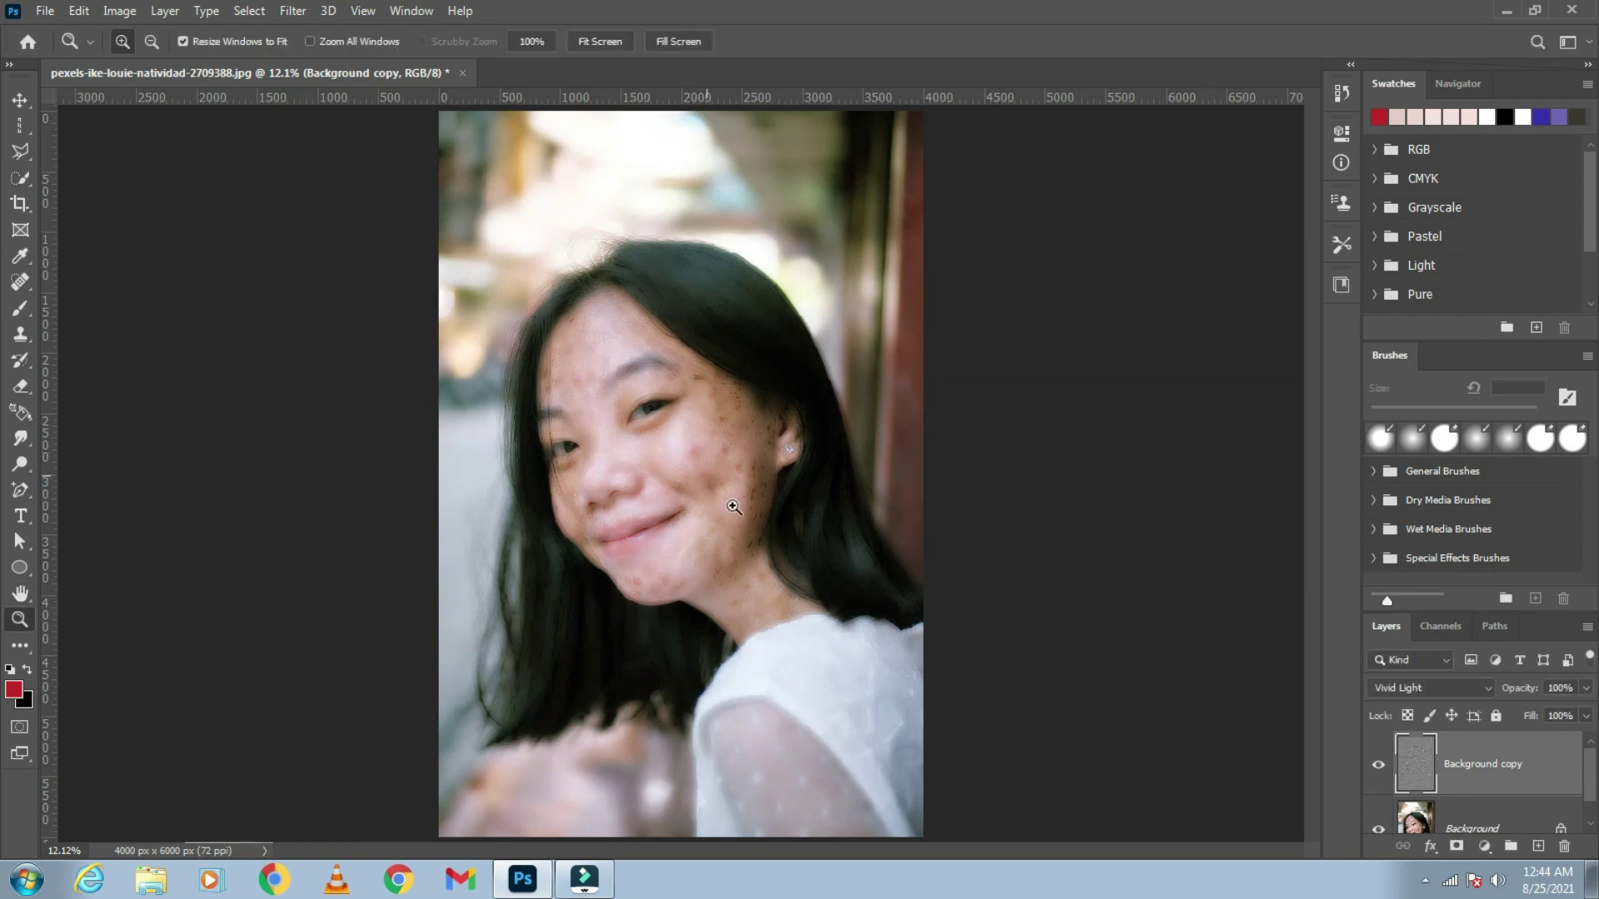
pyautogui.click(727, 500)
pyautogui.click(588, 406)
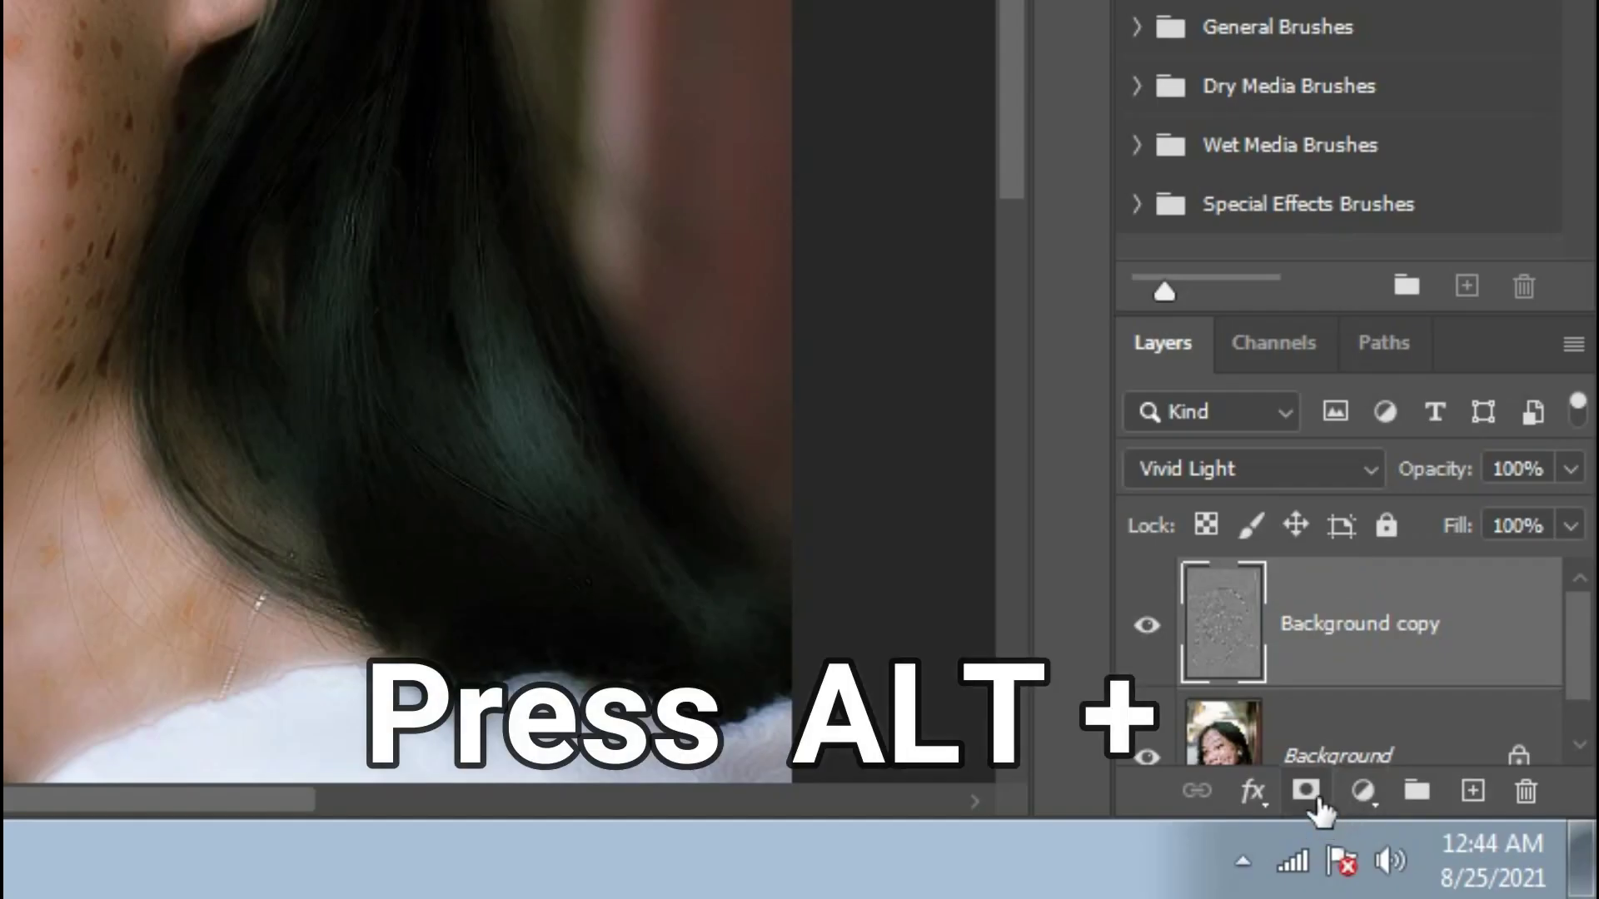
# Step: Add a black hide-all mask to Background copy and set up a soft 86 px white brush
pyautogui.keyDown('alt'); pyautogui.click(1314, 795); pyautogui.keyUp('alt')
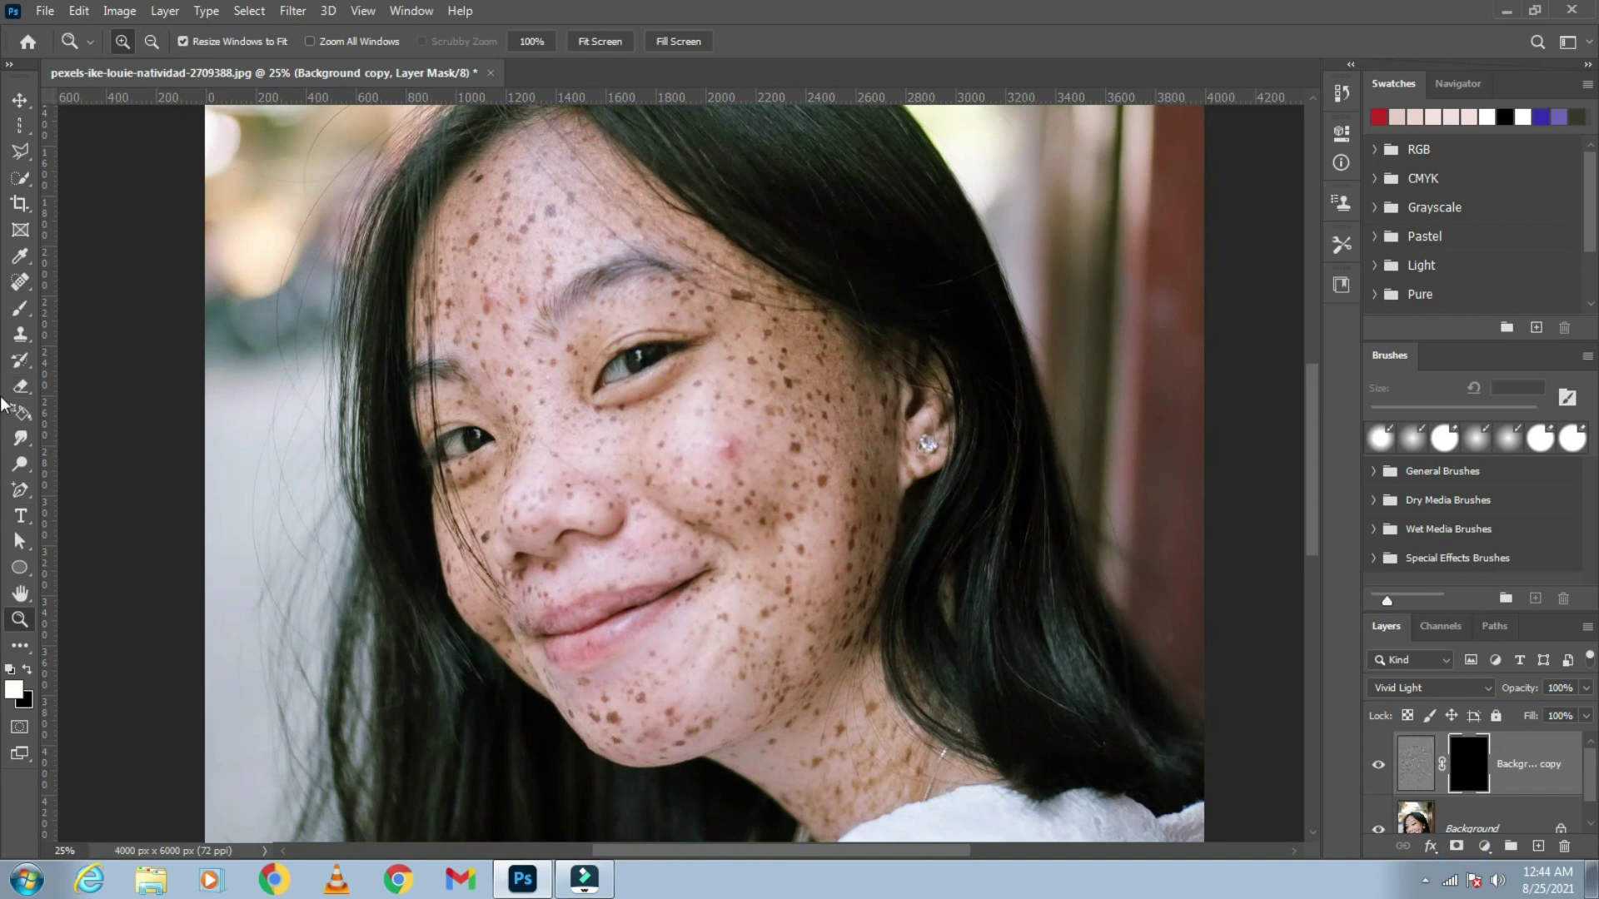
pyautogui.click(19, 312)
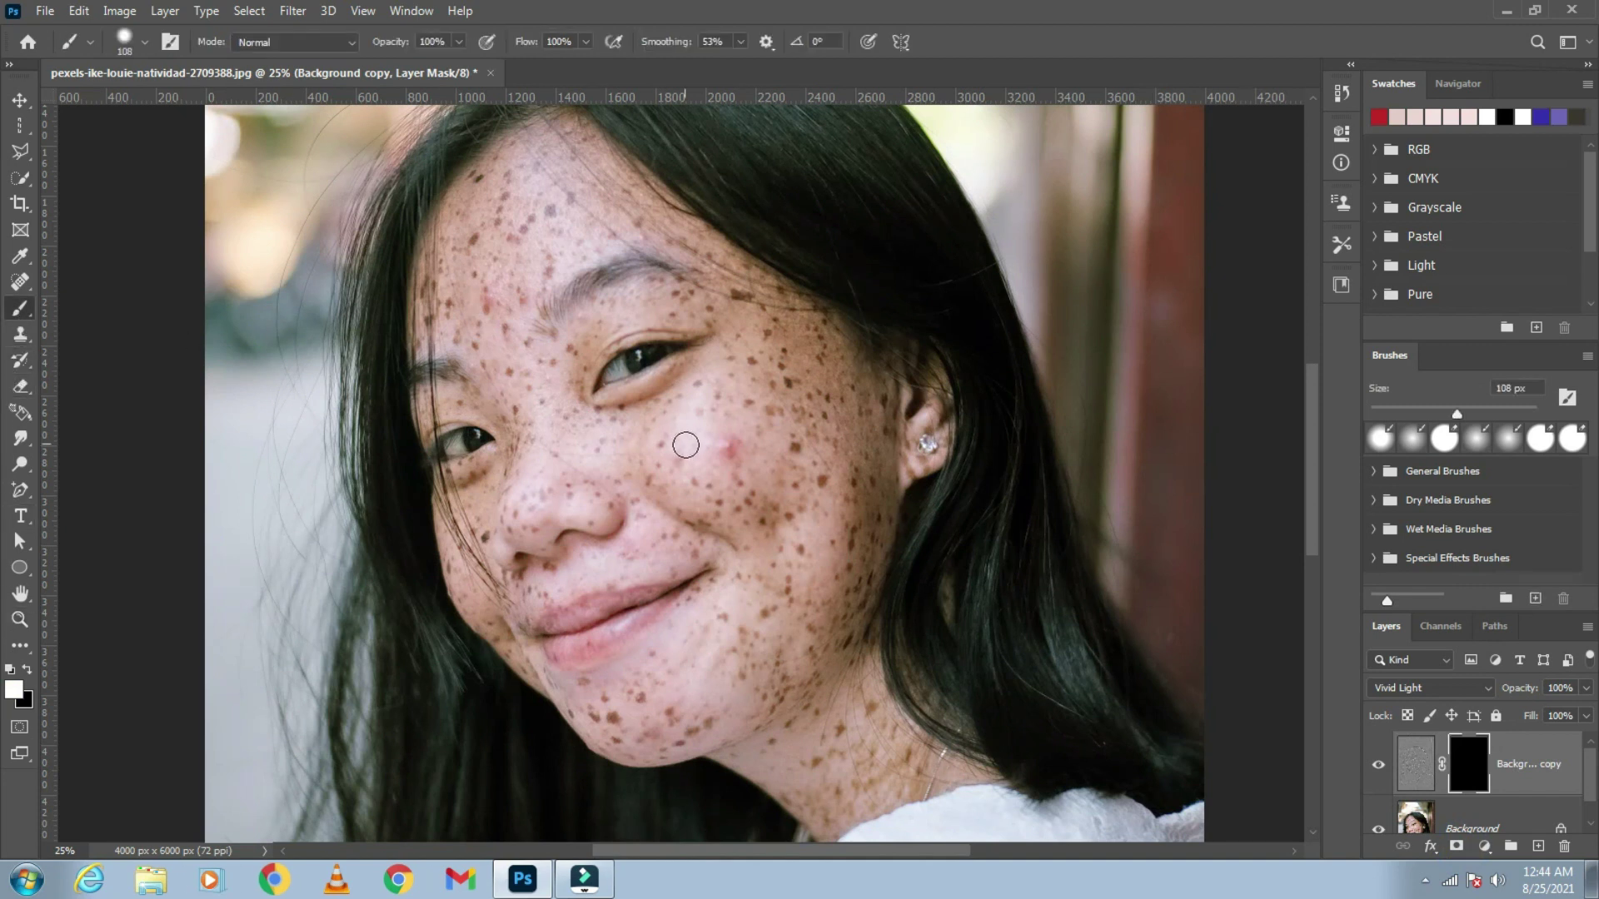
pyautogui.rightClick(708, 464)
pyautogui.click(868, 514)
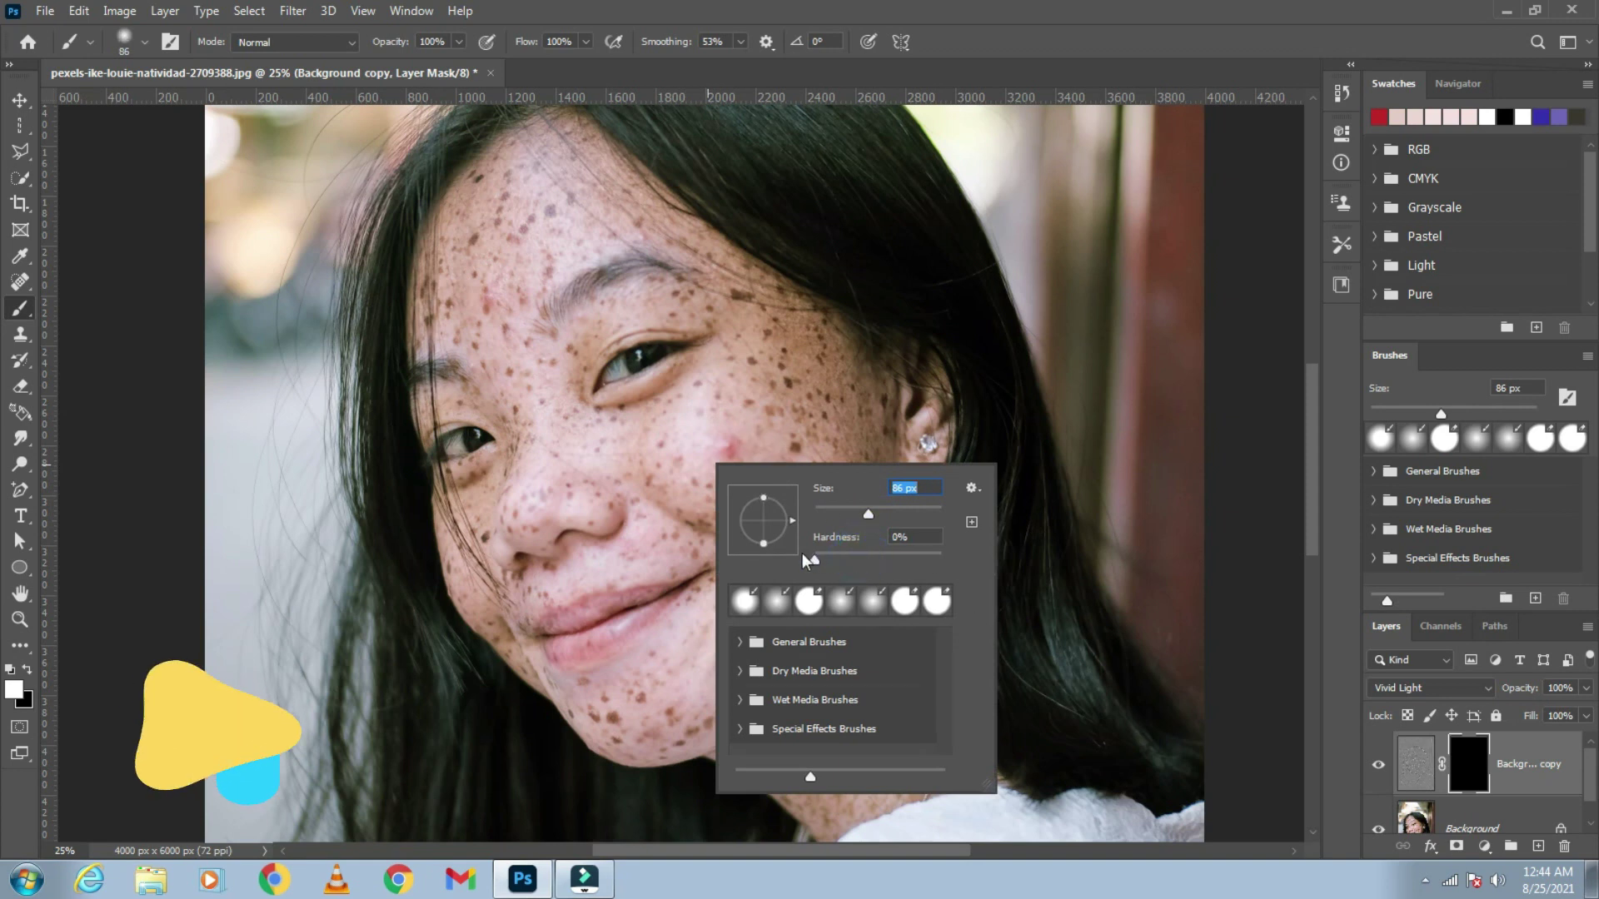
pyautogui.press('Tab')
pyautogui.press('Return')
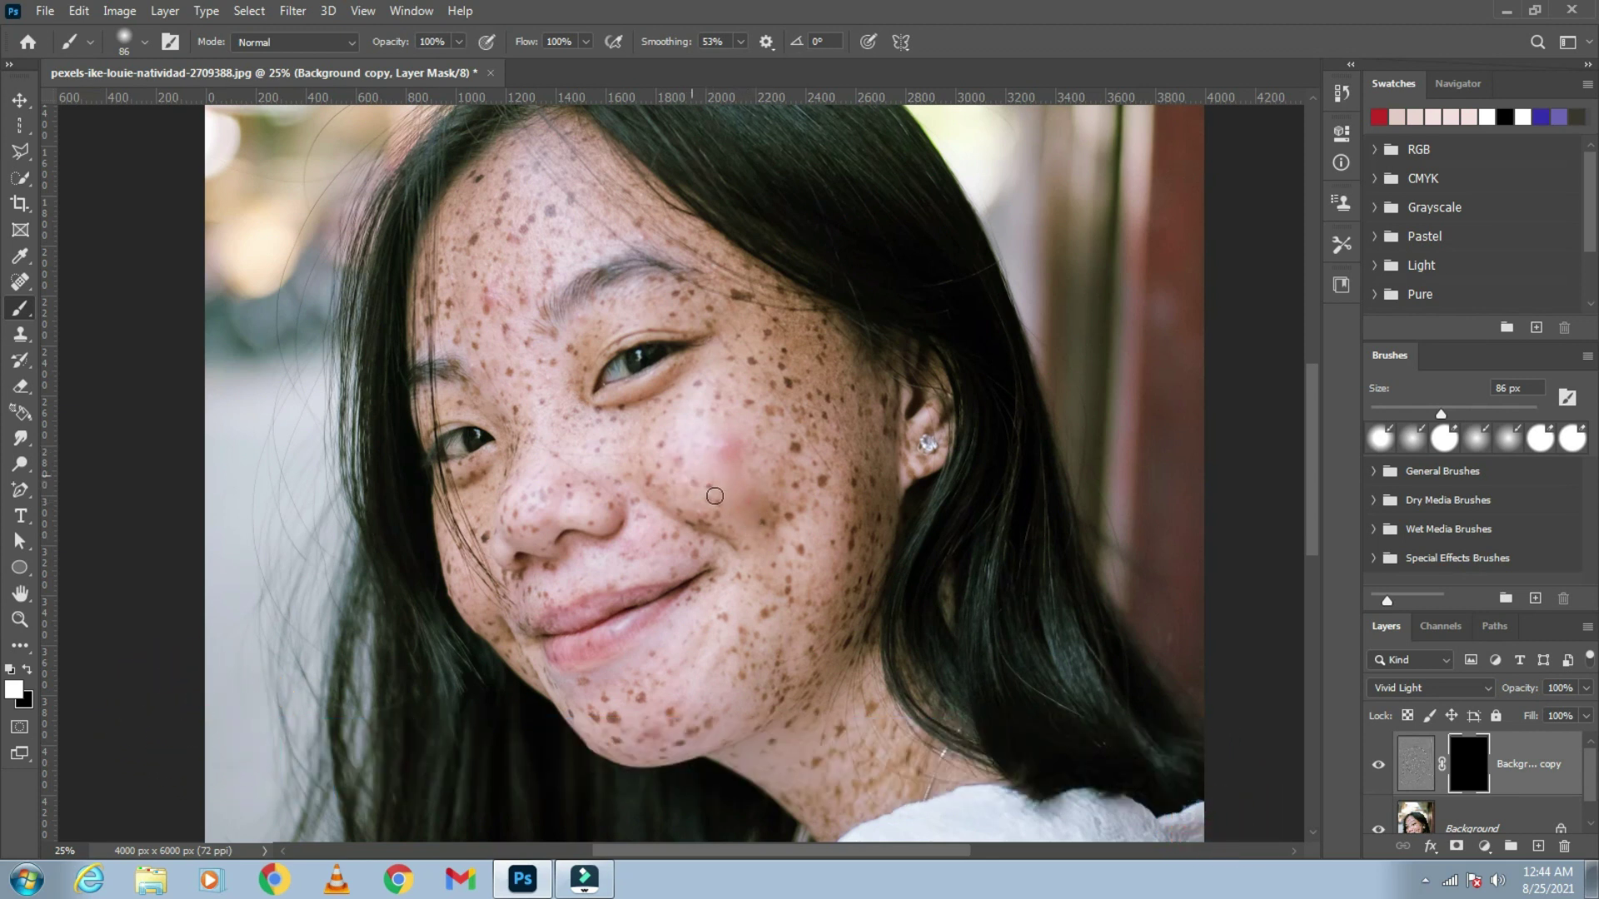
# Step: Paint the smoothing back onto one cheek spot and zoom in on the upper face
pyautogui.click(674, 461)
pyautogui.click(15, 618)
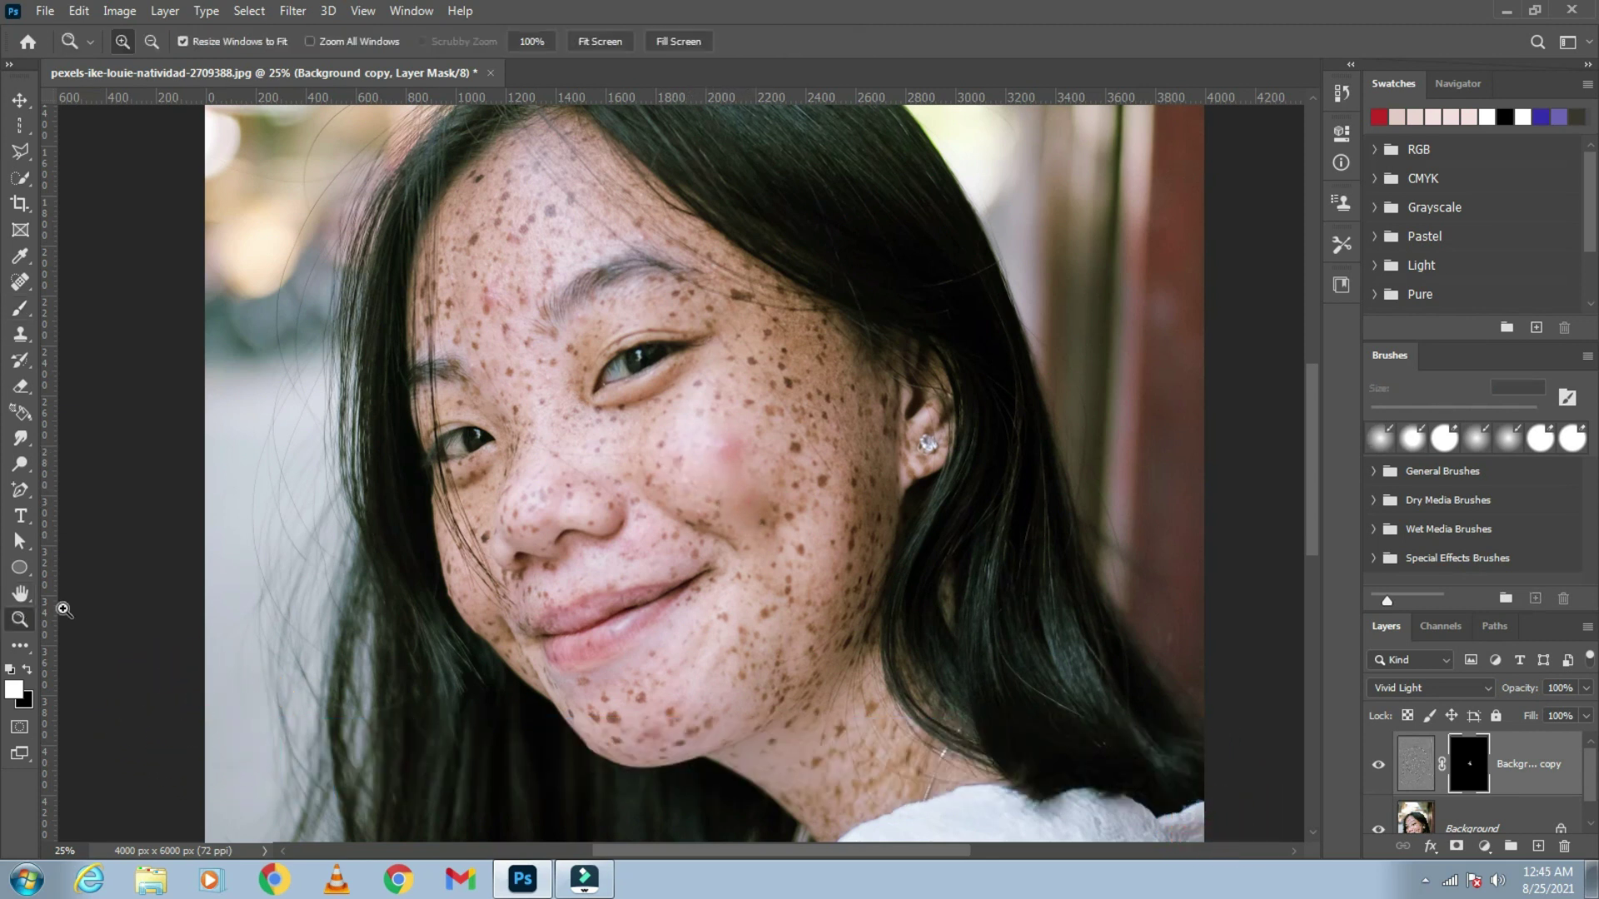
pyautogui.click(570, 292)
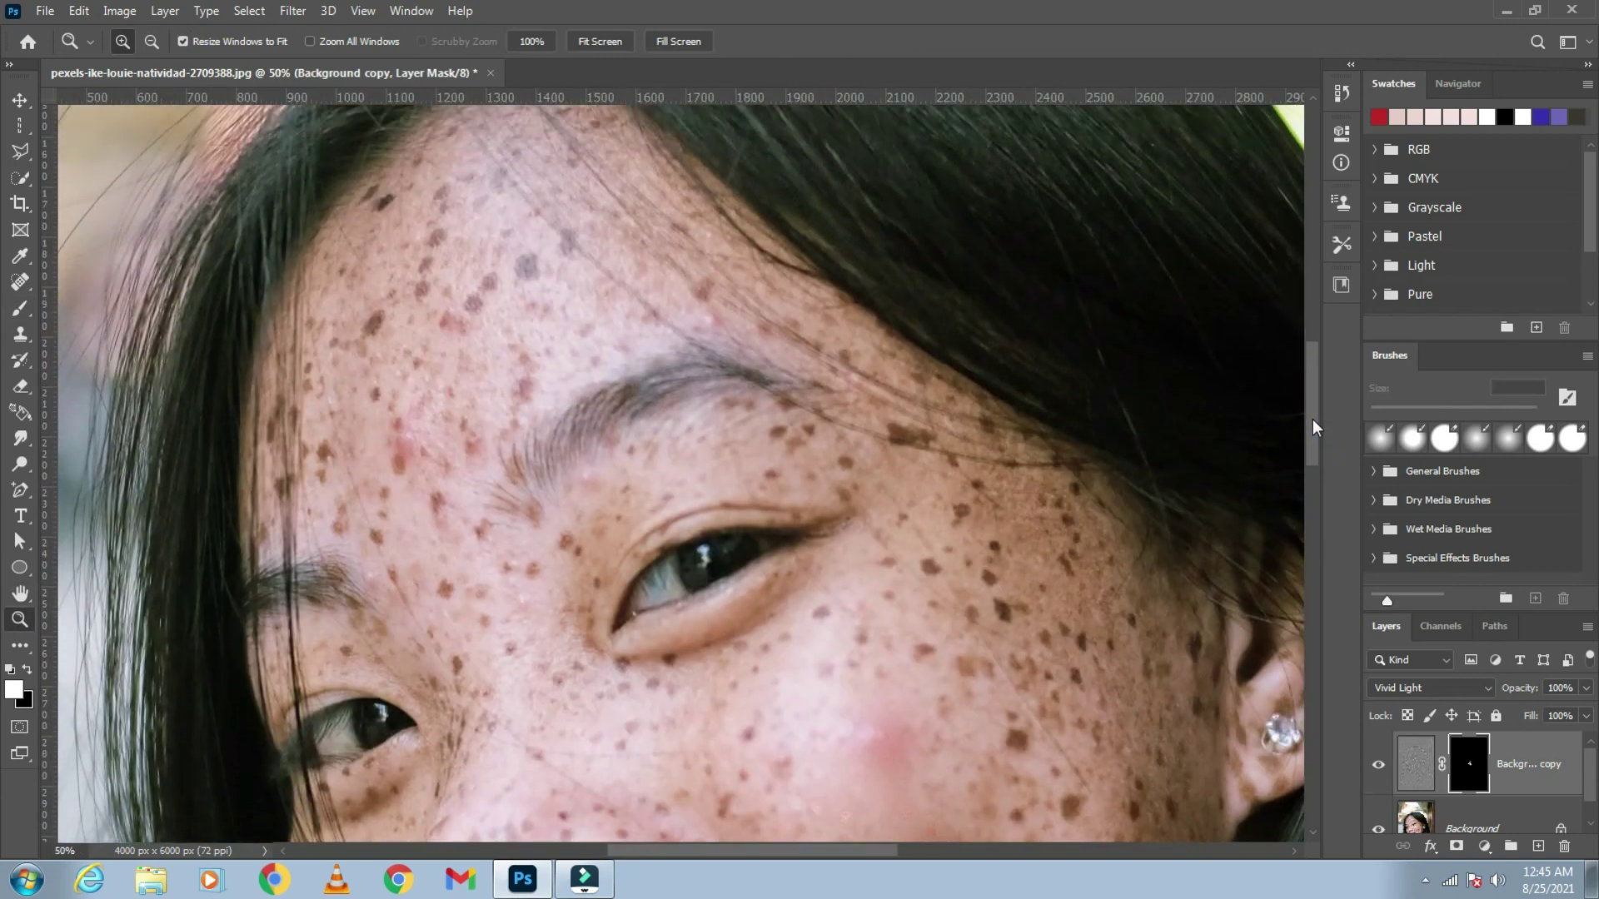
# Step: Paint white on the mask over freckles along the left hairline, forehead and above the eyebrow
pyautogui.moveTo(1317, 451); pyautogui.dragTo(1313, 417)
pyautogui.press('b')
pyautogui.click(375, 601)
pyautogui.click(323, 516)
pyautogui.moveTo(284, 548); pyautogui.dragTo(275, 454)
pyautogui.click(372, 390)
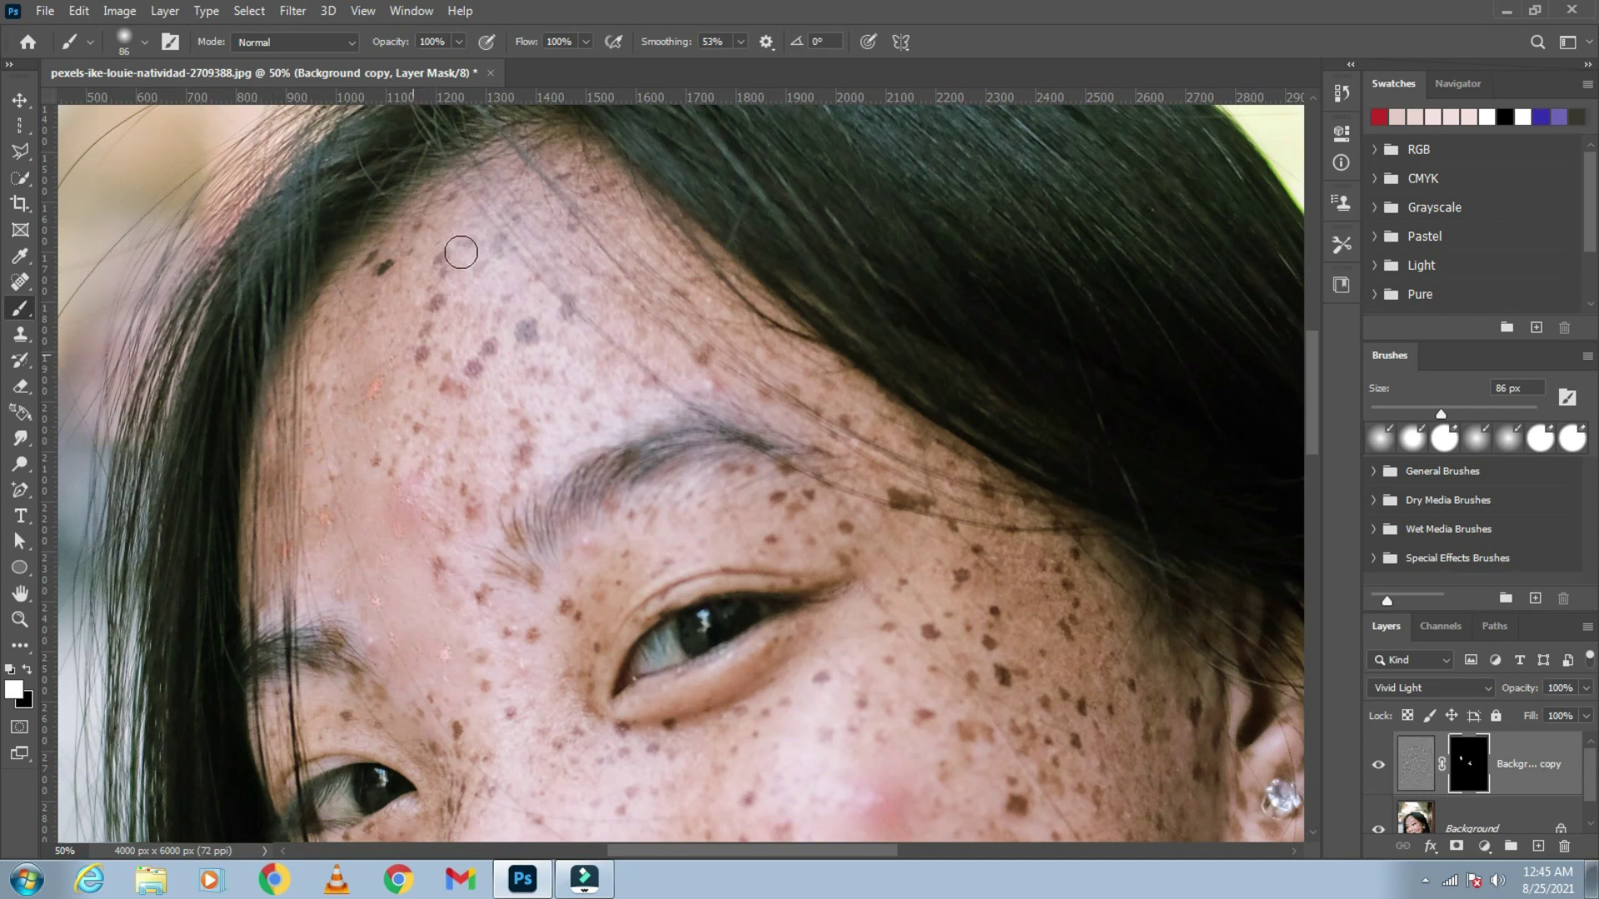
pyautogui.click(478, 366)
pyautogui.click(520, 391)
pyautogui.click(470, 499)
pyautogui.click(440, 566)
pyautogui.click(386, 260)
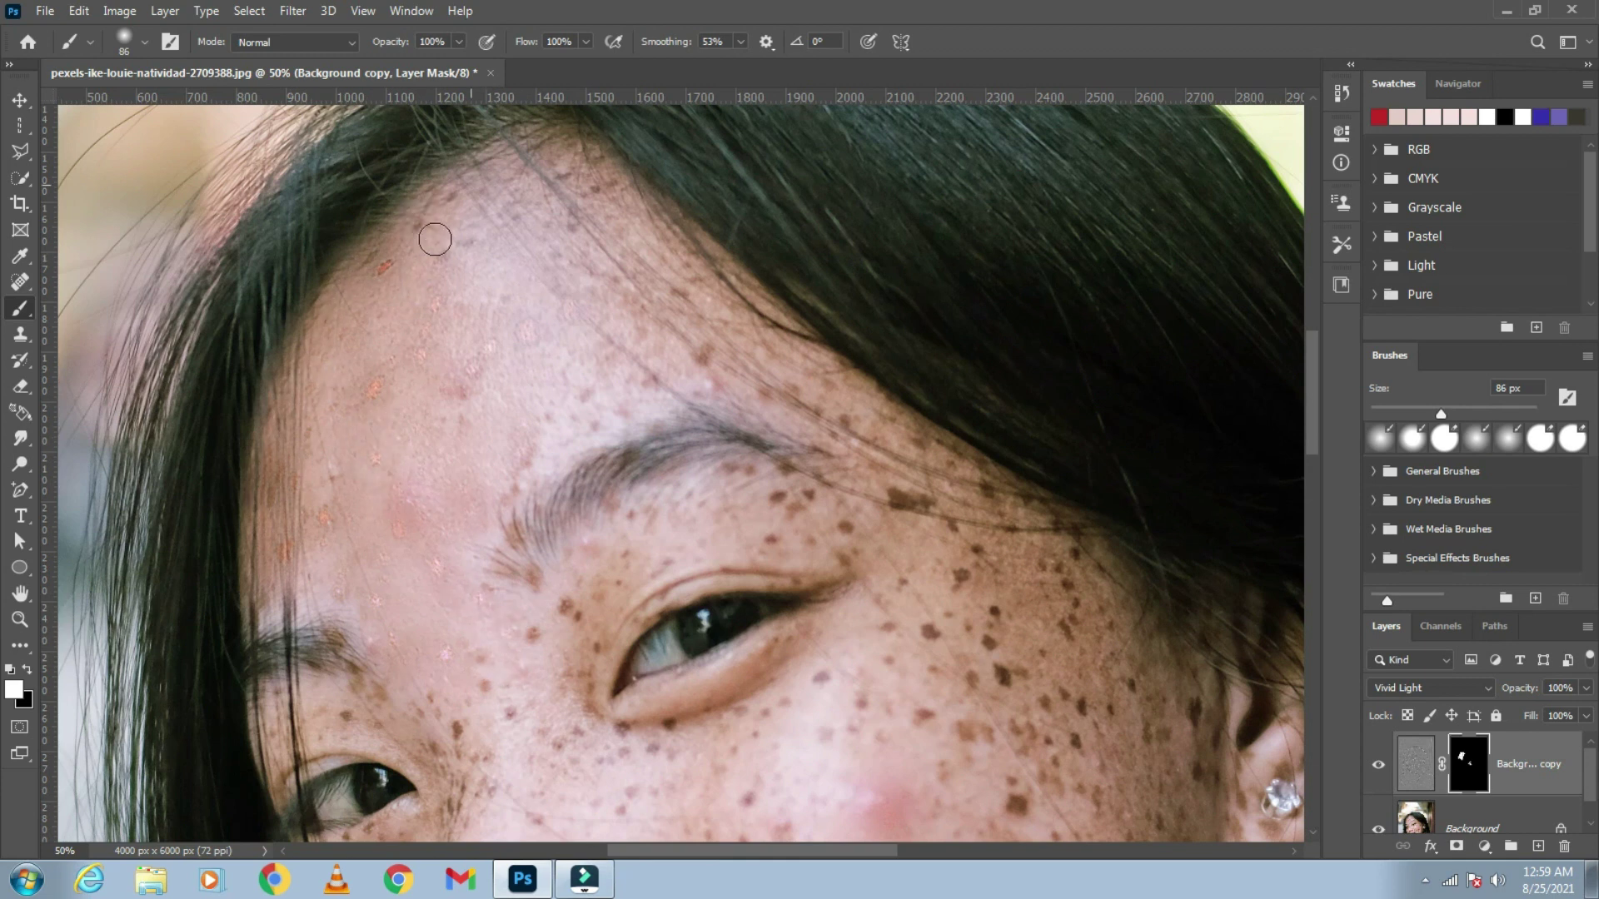
pyautogui.moveTo(678, 314); pyautogui.dragTo(633, 410)
# Step: With a 55 px brush, paint out freckles under the left eye, across the right cheek and near the ear
pyautogui.rightClick(465, 460)
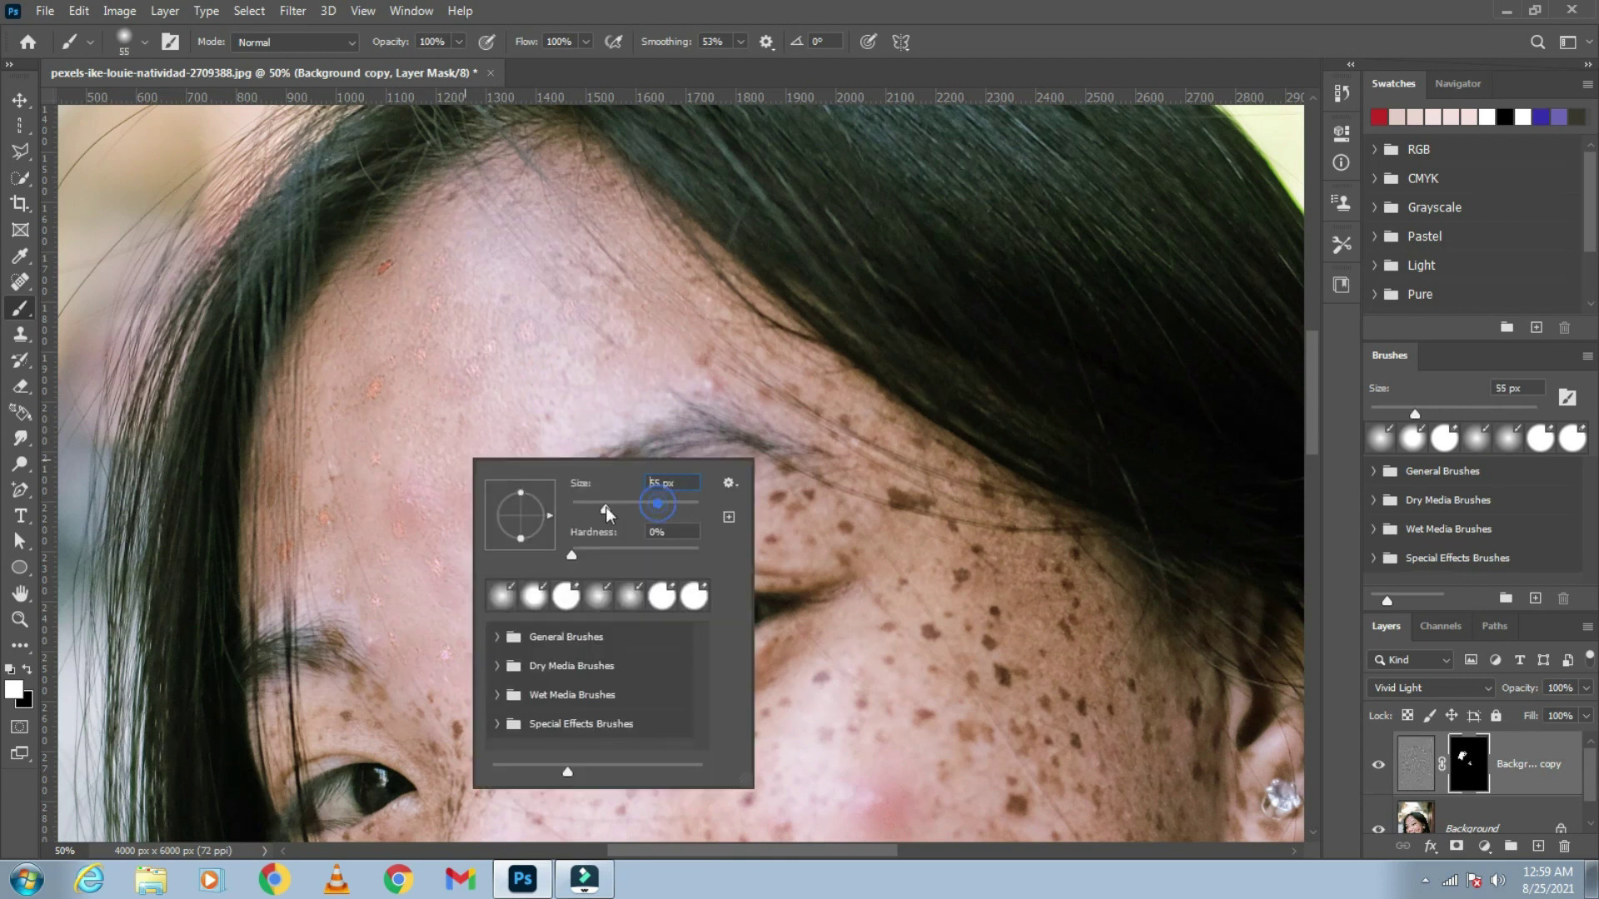
pyautogui.moveTo(583, 500); pyautogui.dragTo(557, 500)
pyautogui.press('Return')
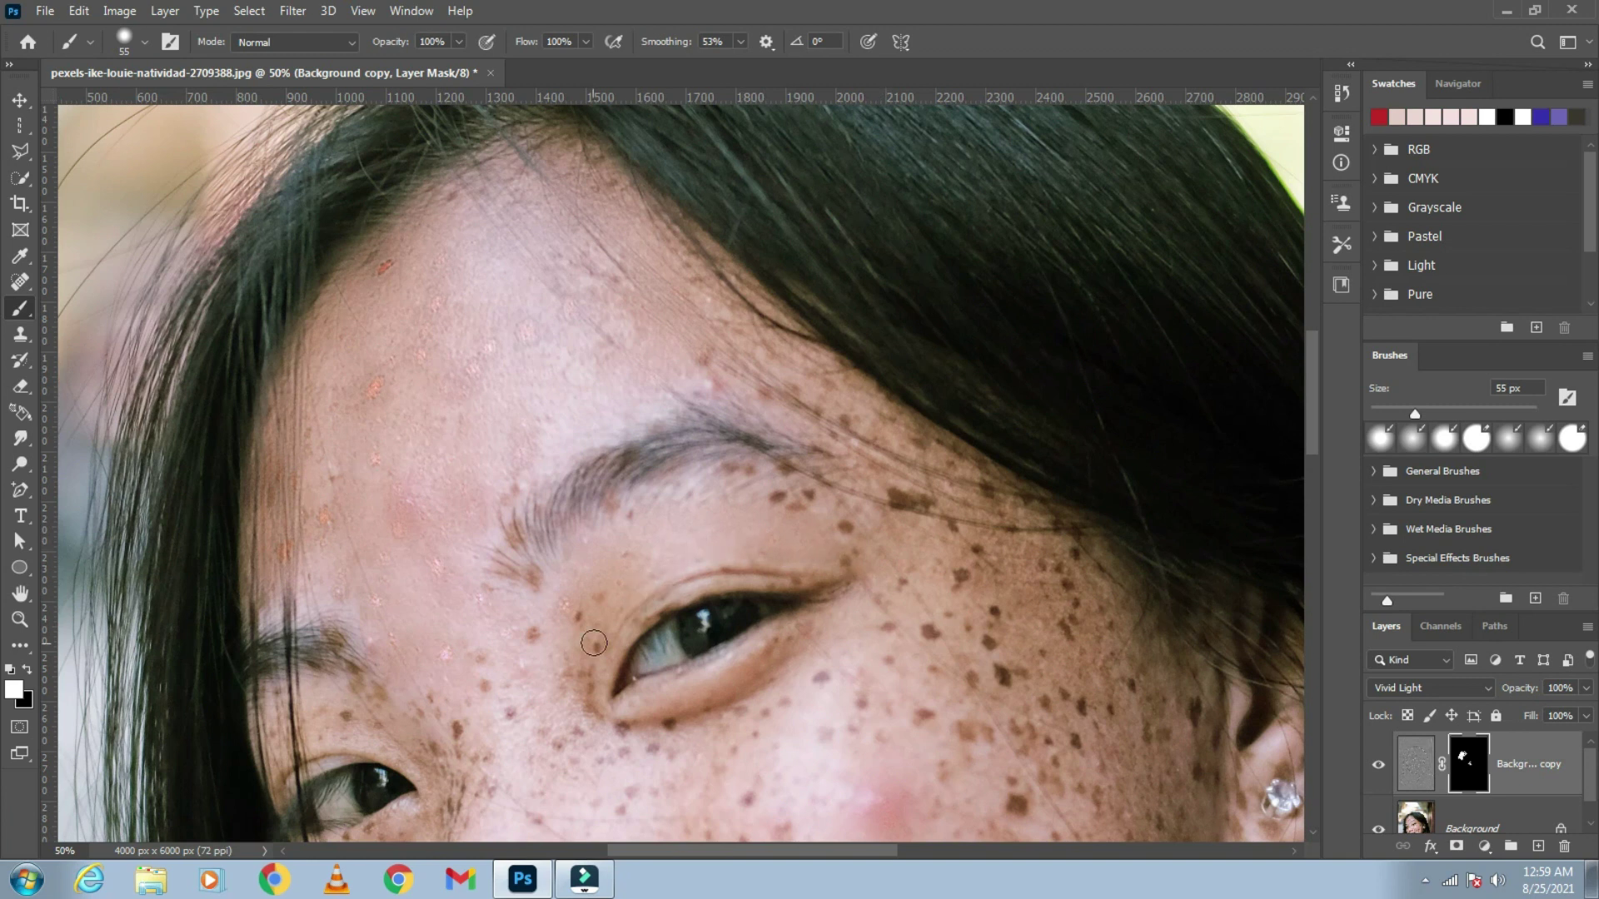
pyautogui.moveTo(672, 735); pyautogui.dragTo(587, 691)
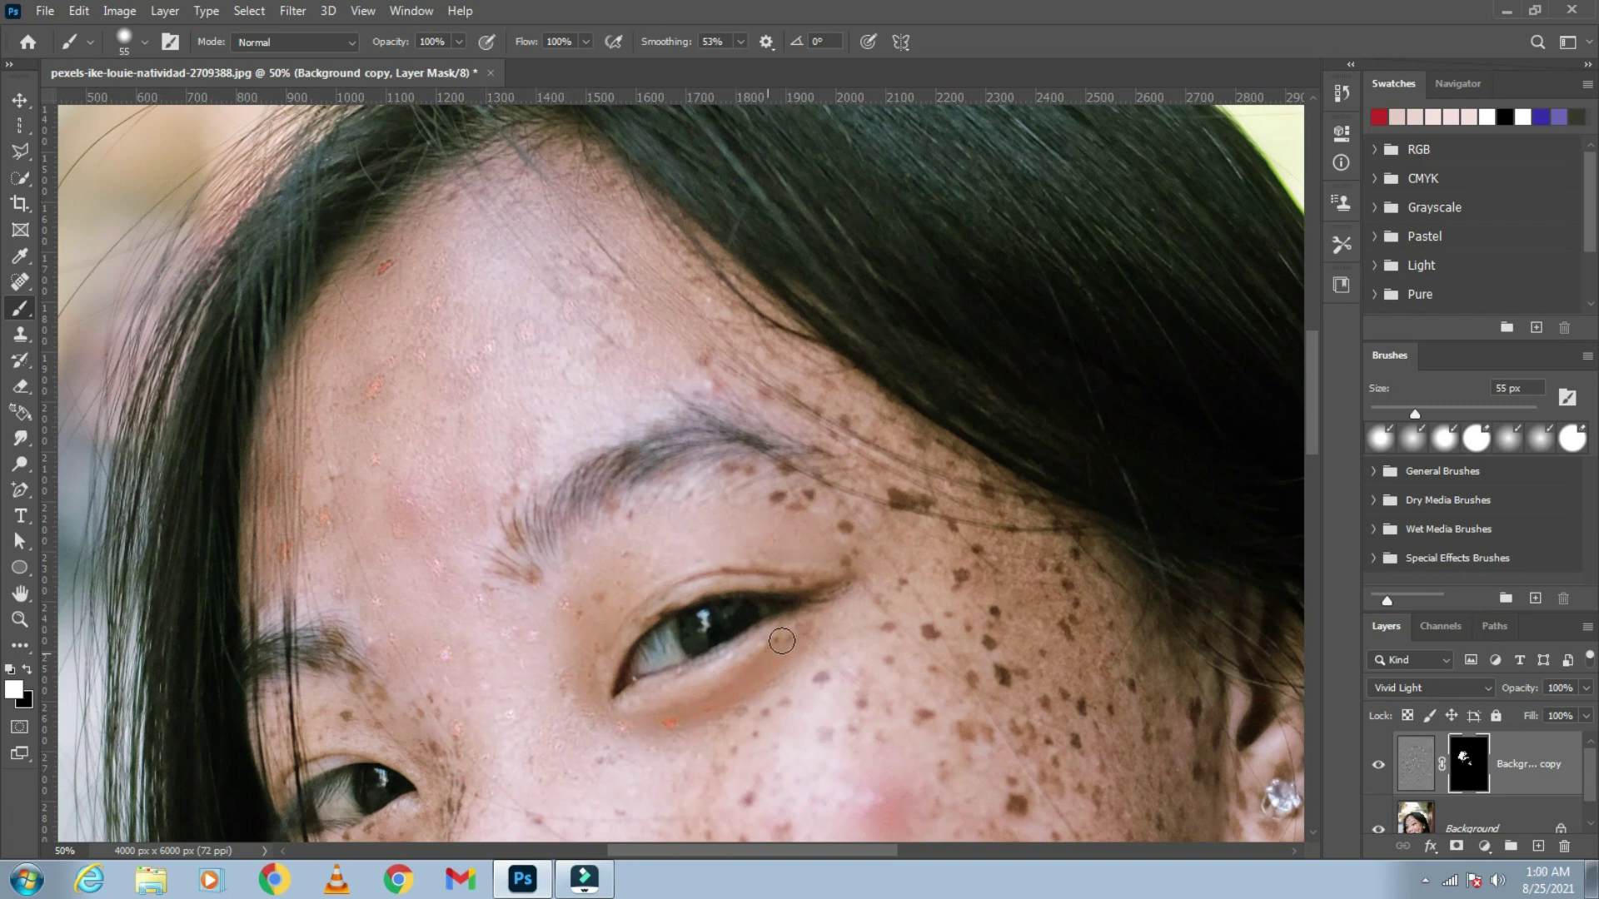
pyautogui.moveTo(963, 696)
pyautogui.mouseDown()
pyautogui.moveTo(1041, 716)
pyautogui.moveTo(816, 367)
pyautogui.mouseUp()
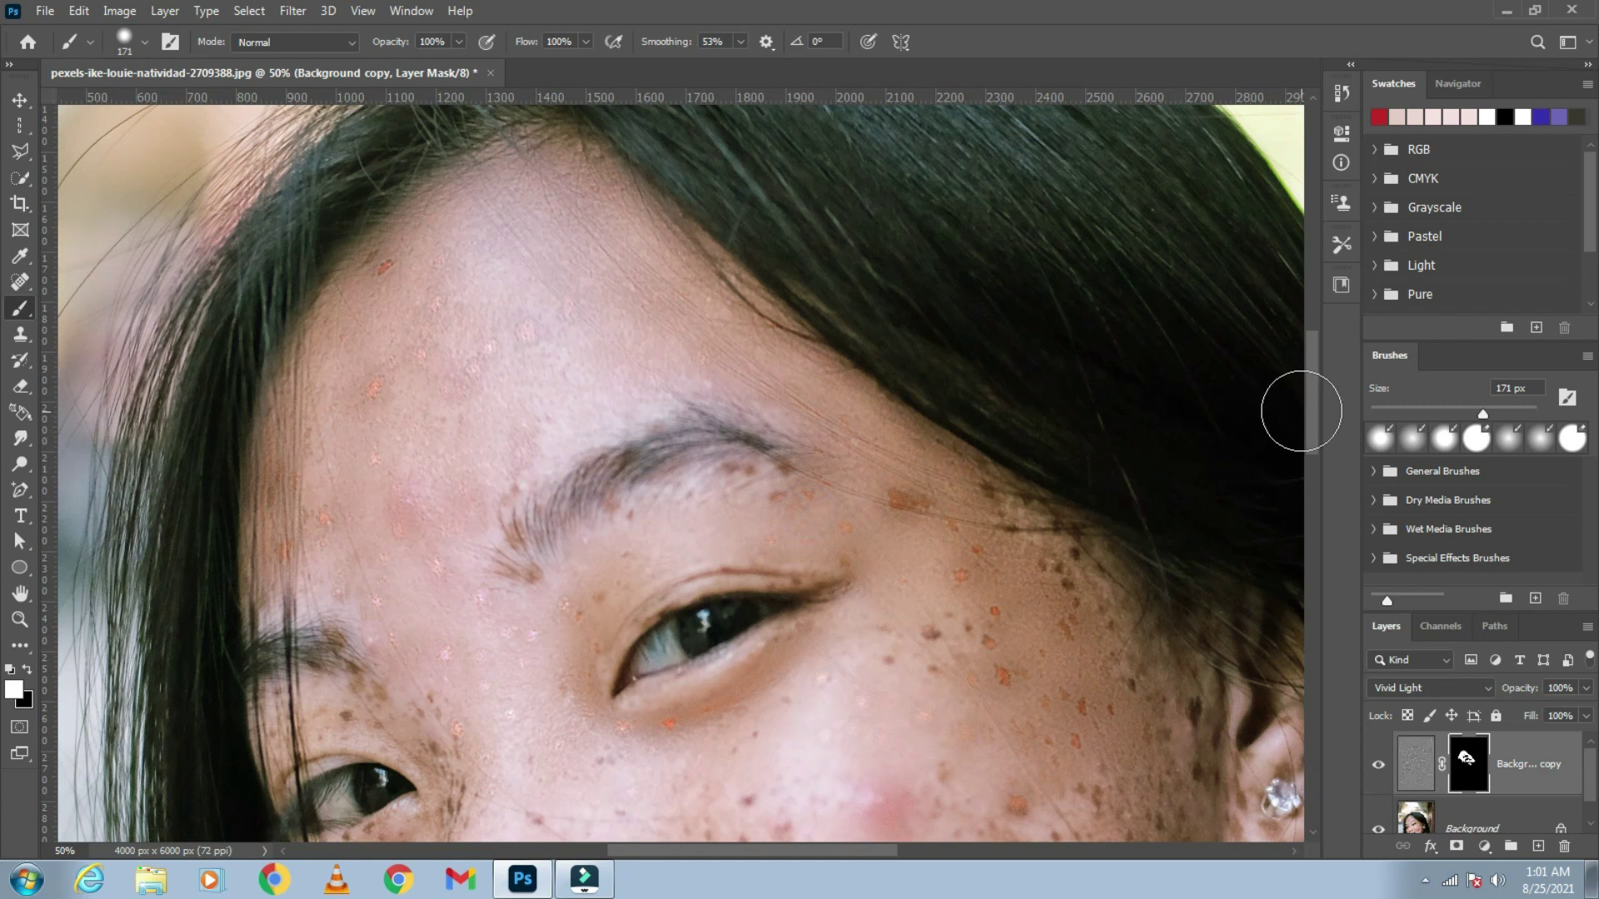
pyautogui.scroll(-5, 932, 324)
pyautogui.click(932, 324)
pyautogui.click(927, 653)
pyautogui.click(955, 512)
pyautogui.click(982, 678)
pyautogui.click(1087, 550)
pyautogui.click(739, 449)
pyautogui.click(1266, 508)
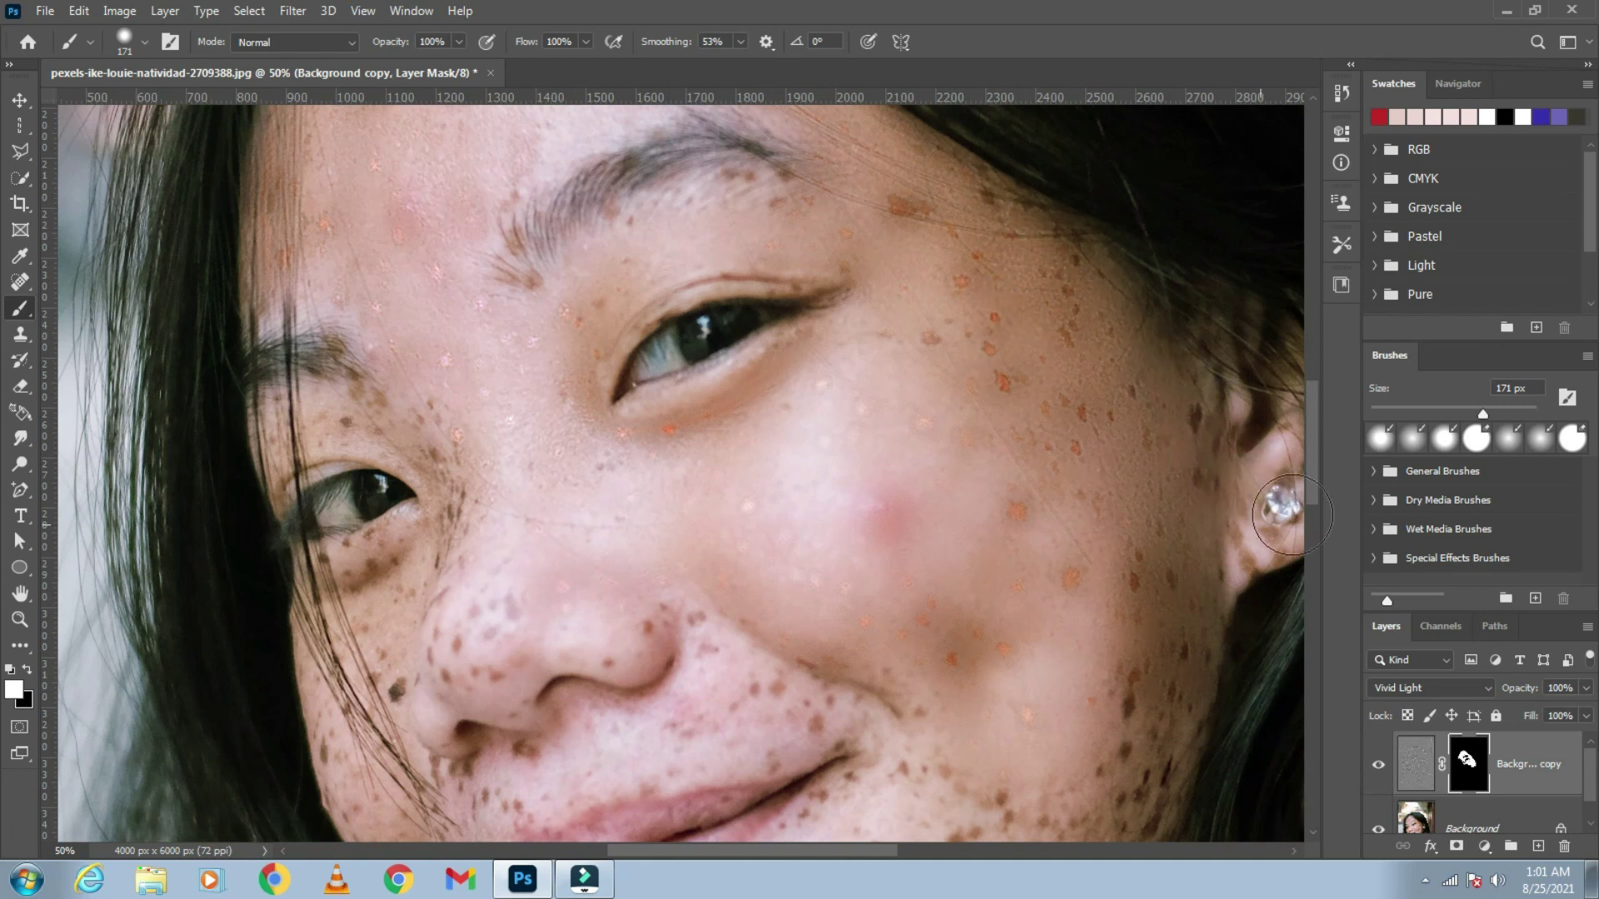
# Step: Resize the brush to 86 px and paint out freckles beside the mouth and along the left cheek and nose
pyautogui.scroll(-5, 1146, 648)
pyautogui.rightClick(1224, 437)
pyautogui.moveTo(1383, 485); pyautogui.dragTo(1332, 485)
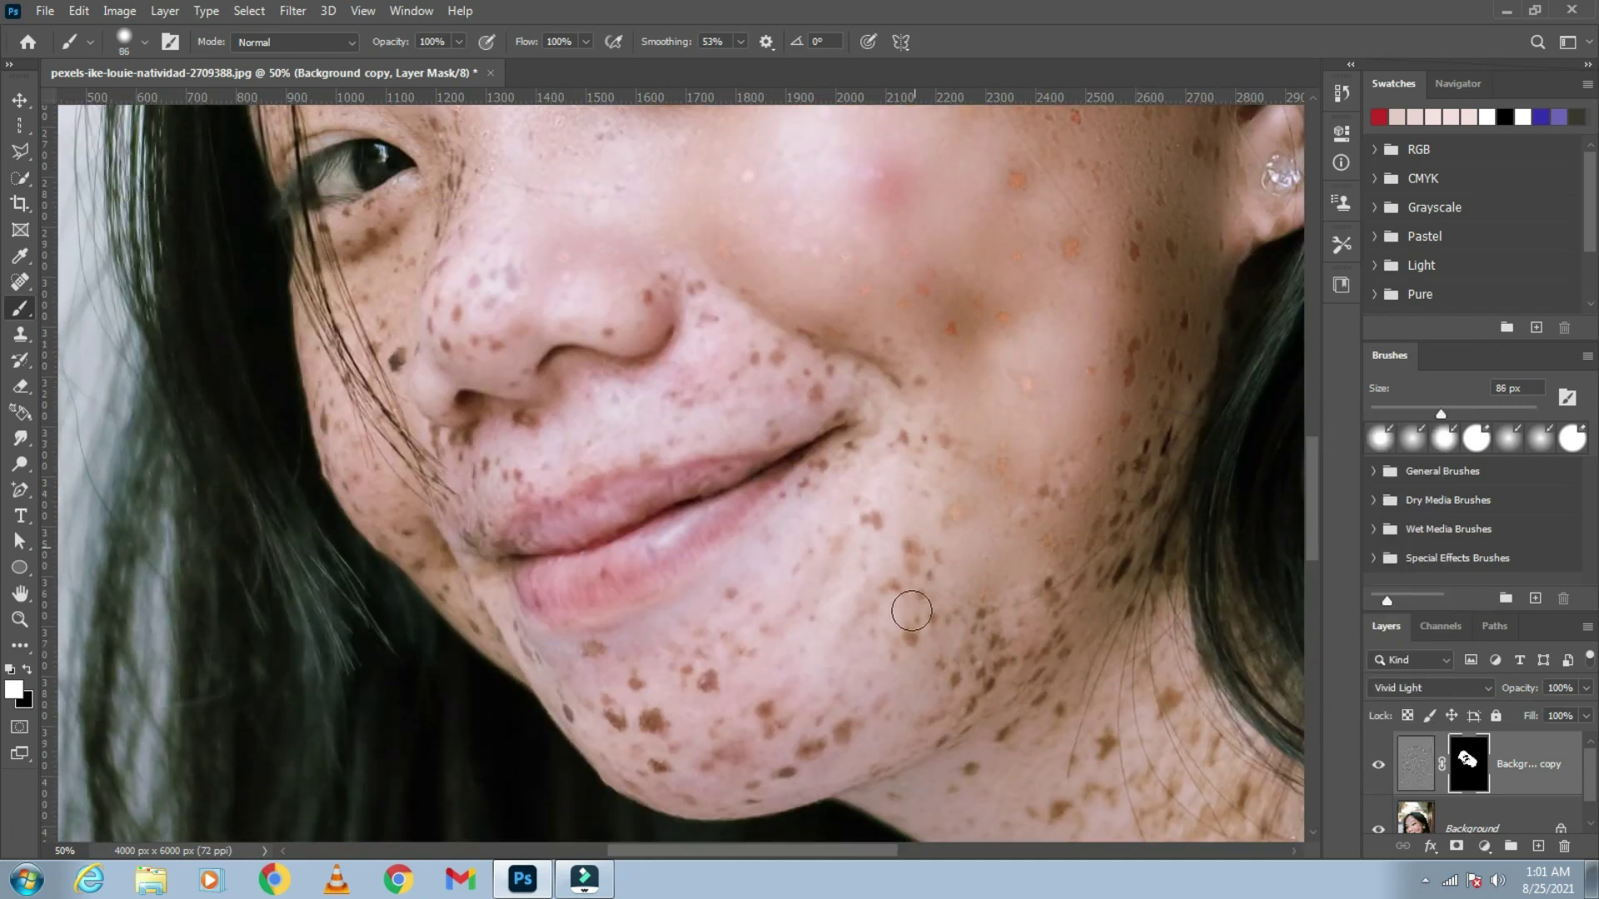
pyautogui.moveTo(849, 635)
pyautogui.mouseDown()
pyautogui.moveTo(896, 490)
pyautogui.moveTo(849, 322)
pyautogui.moveTo(779, 418)
pyautogui.moveTo(660, 421)
pyautogui.moveTo(510, 467)
pyautogui.moveTo(524, 666)
pyautogui.moveTo(686, 660)
pyautogui.moveTo(664, 714)
pyautogui.moveTo(888, 689)
pyautogui.moveTo(442, 583)
pyautogui.moveTo(327, 476)
pyautogui.moveTo(649, 588)
pyautogui.moveTo(783, 450)
pyautogui.moveTo(492, 453)
pyautogui.mouseUp()
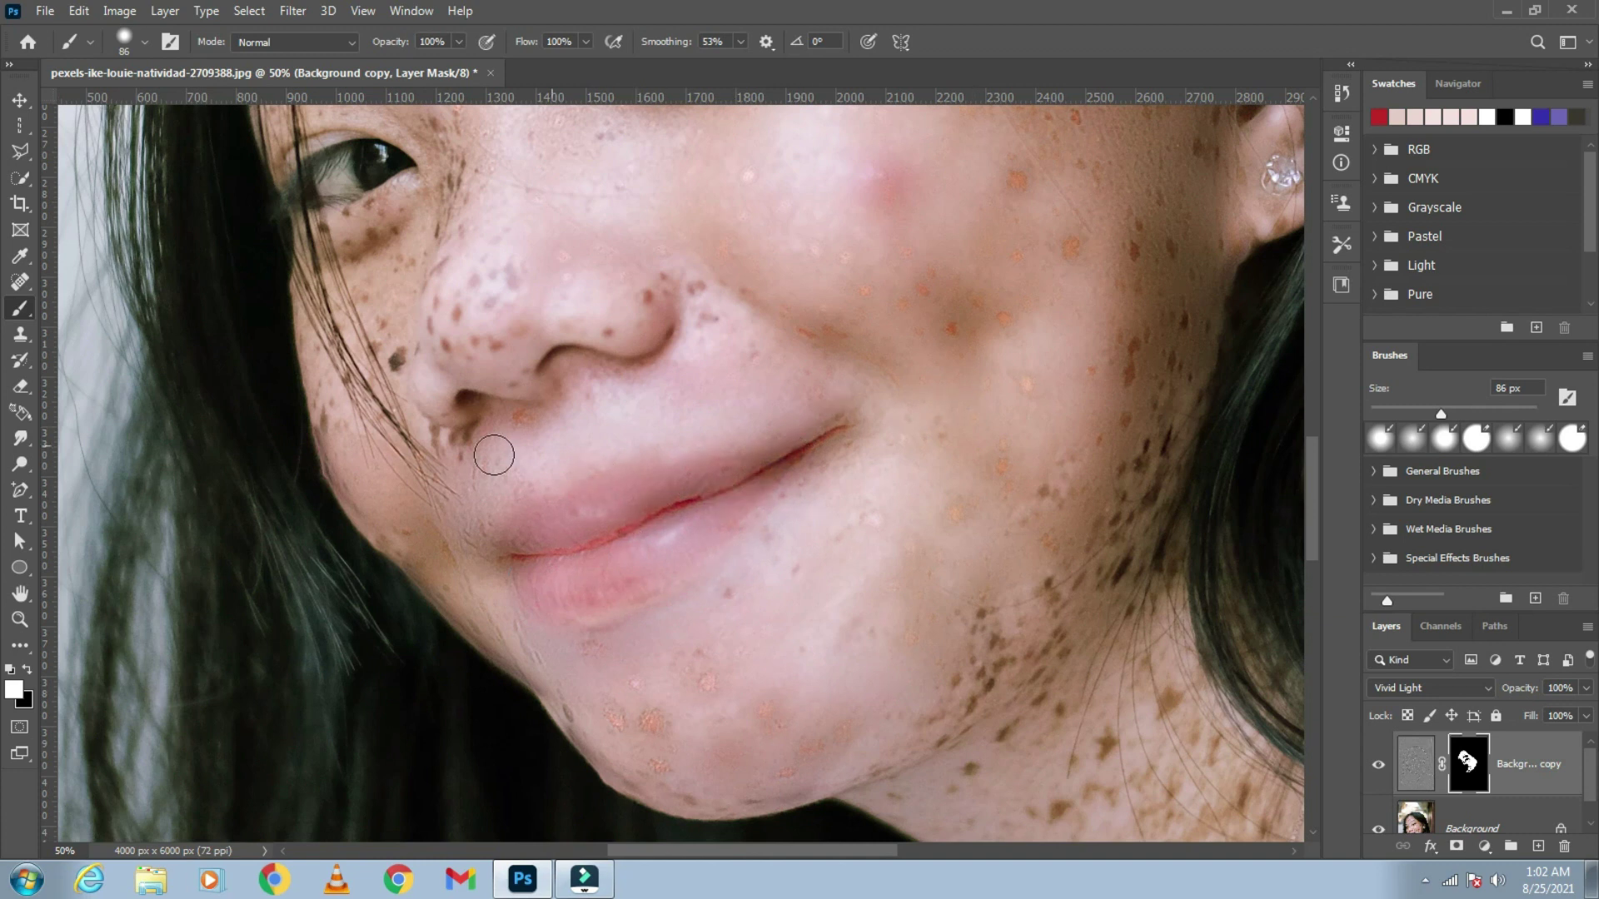
pyautogui.moveTo(386, 307)
pyautogui.mouseDown()
pyautogui.moveTo(368, 518)
pyautogui.moveTo(374, 252)
pyautogui.moveTo(514, 260)
pyautogui.moveTo(639, 299)
pyautogui.mouseUp()
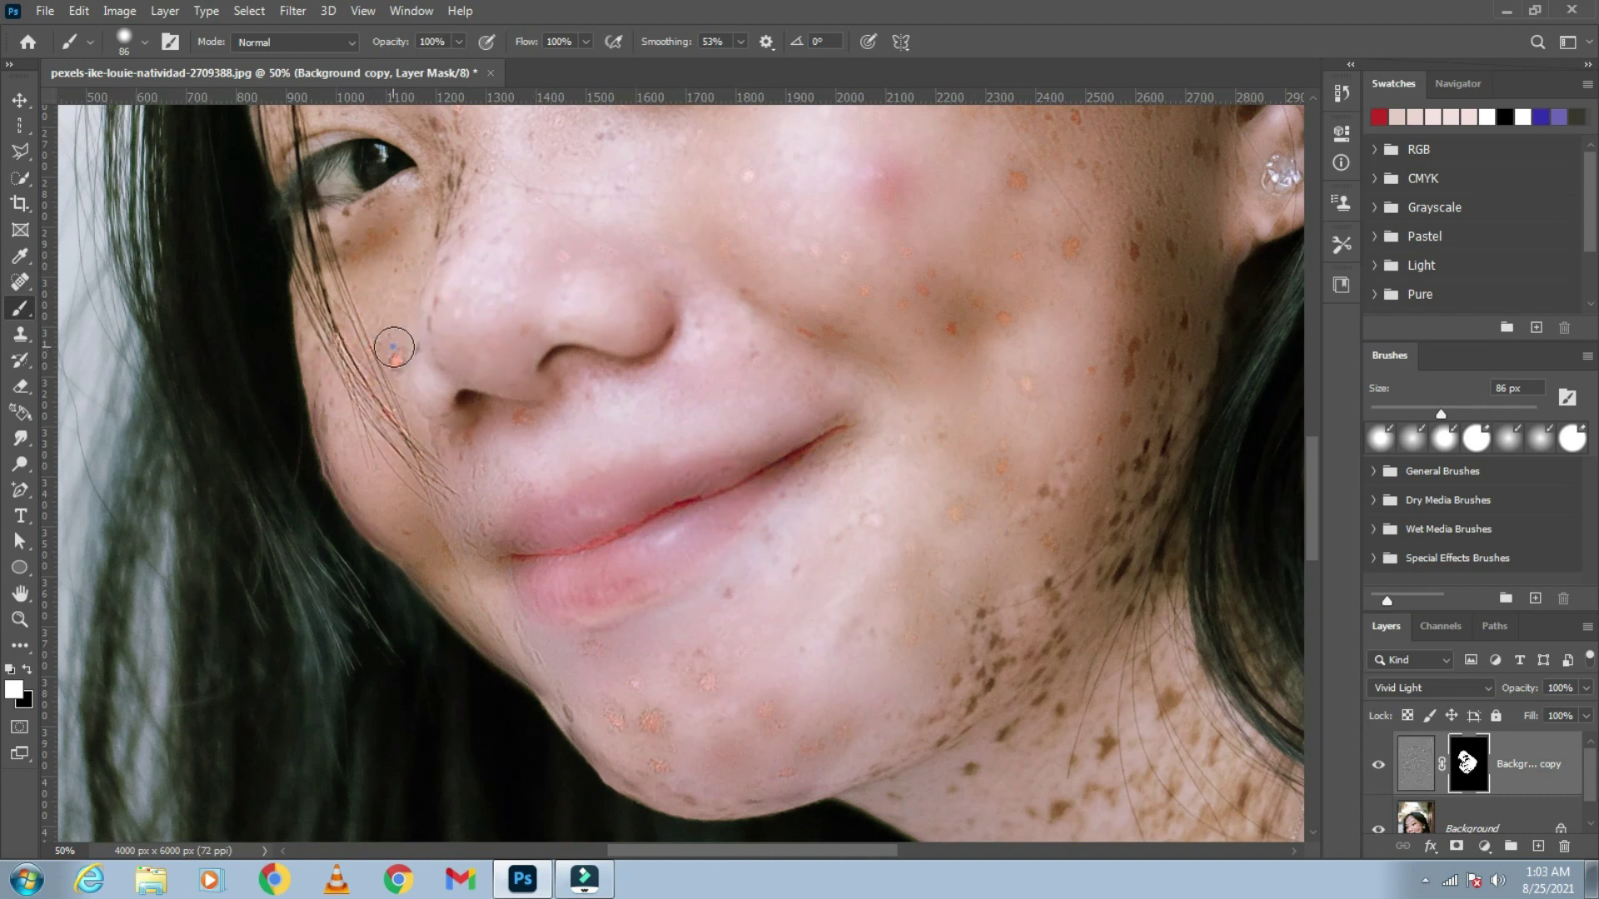
pyautogui.press('z')
pyautogui.click(484, 197)
pyautogui.scroll(-10, 484, 197)
pyautogui.press('b')
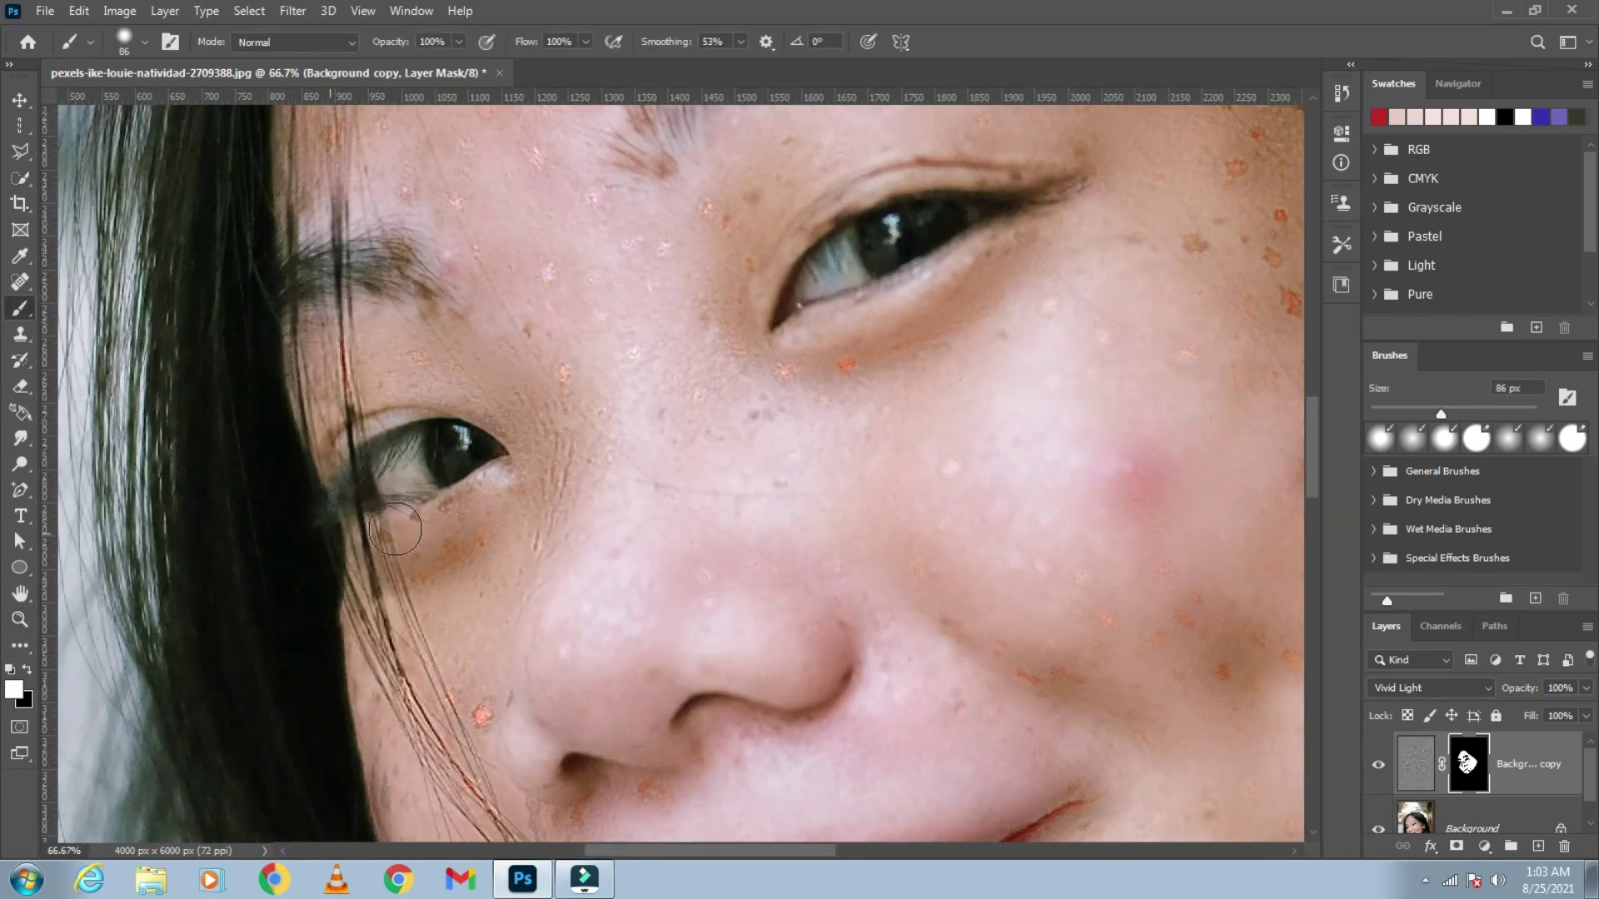
# Step: Paint out freckles near the eyebrow and the dark spots on the neck
pyautogui.scroll(5, 278, 330)
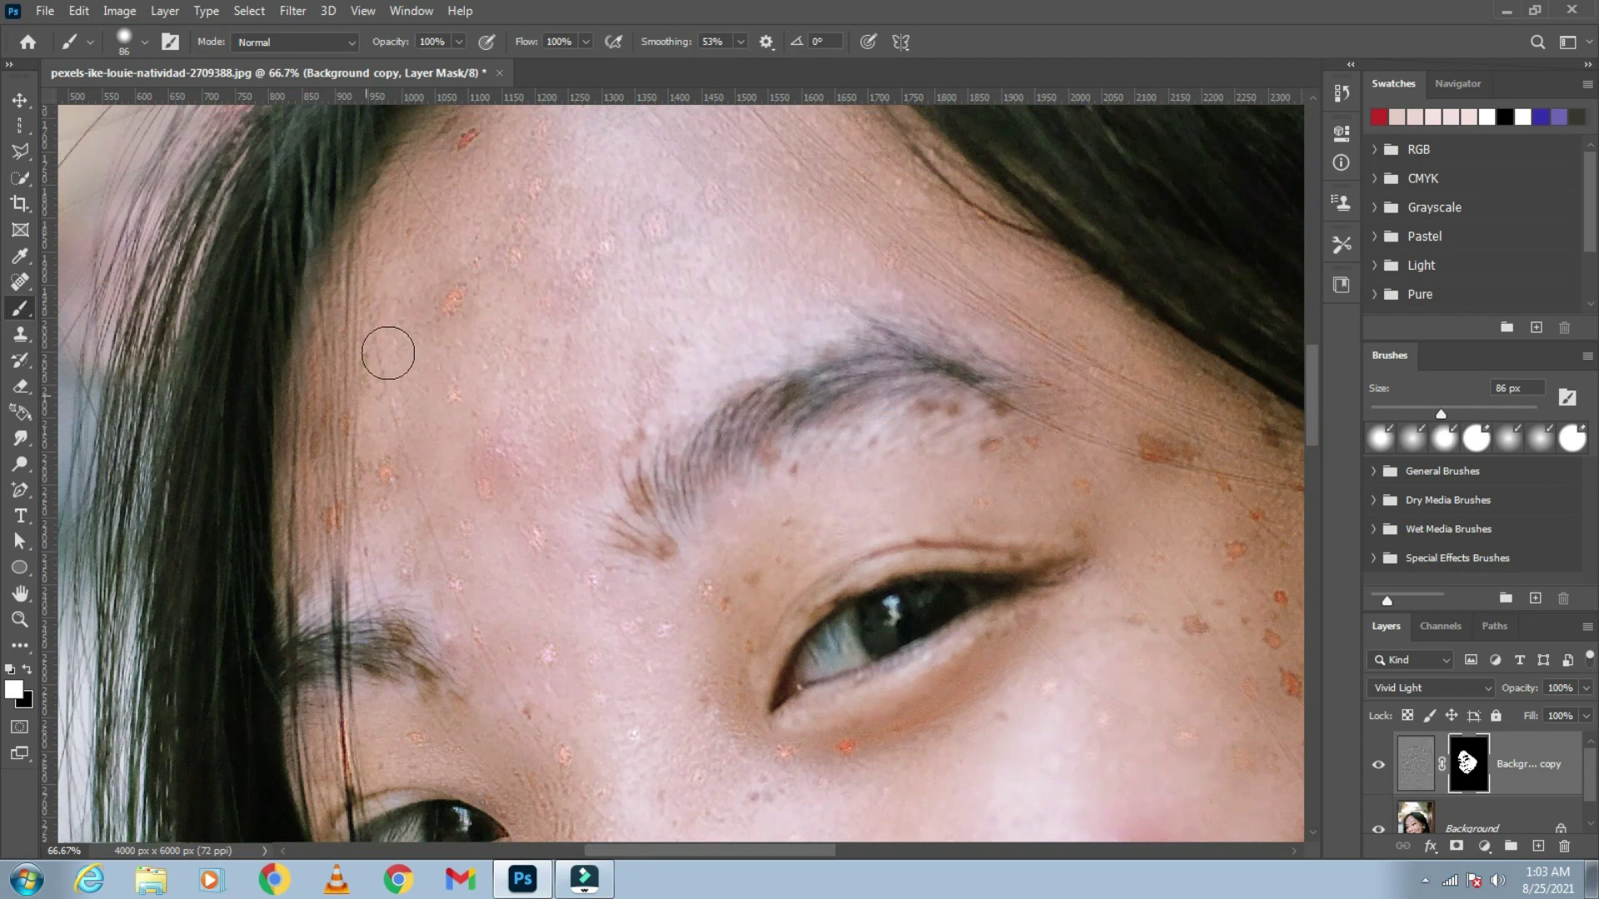
pyautogui.scroll(2, 386, 346)
pyautogui.moveTo(696, 793); pyautogui.dragTo(617, 435)
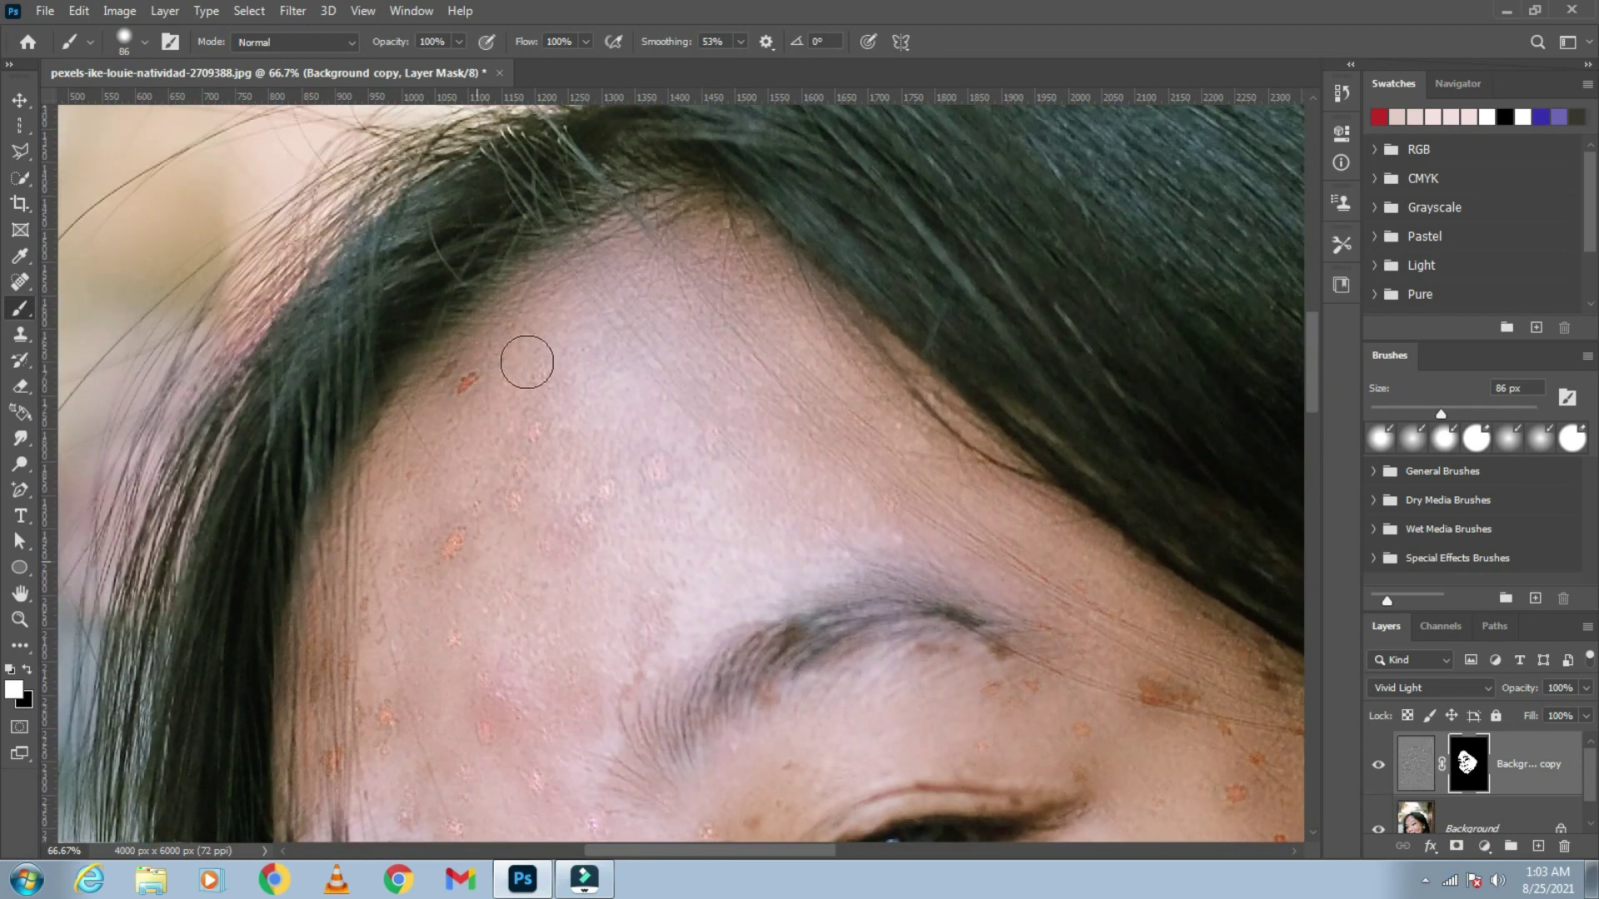
pyautogui.scroll(-2, 1000, 500)
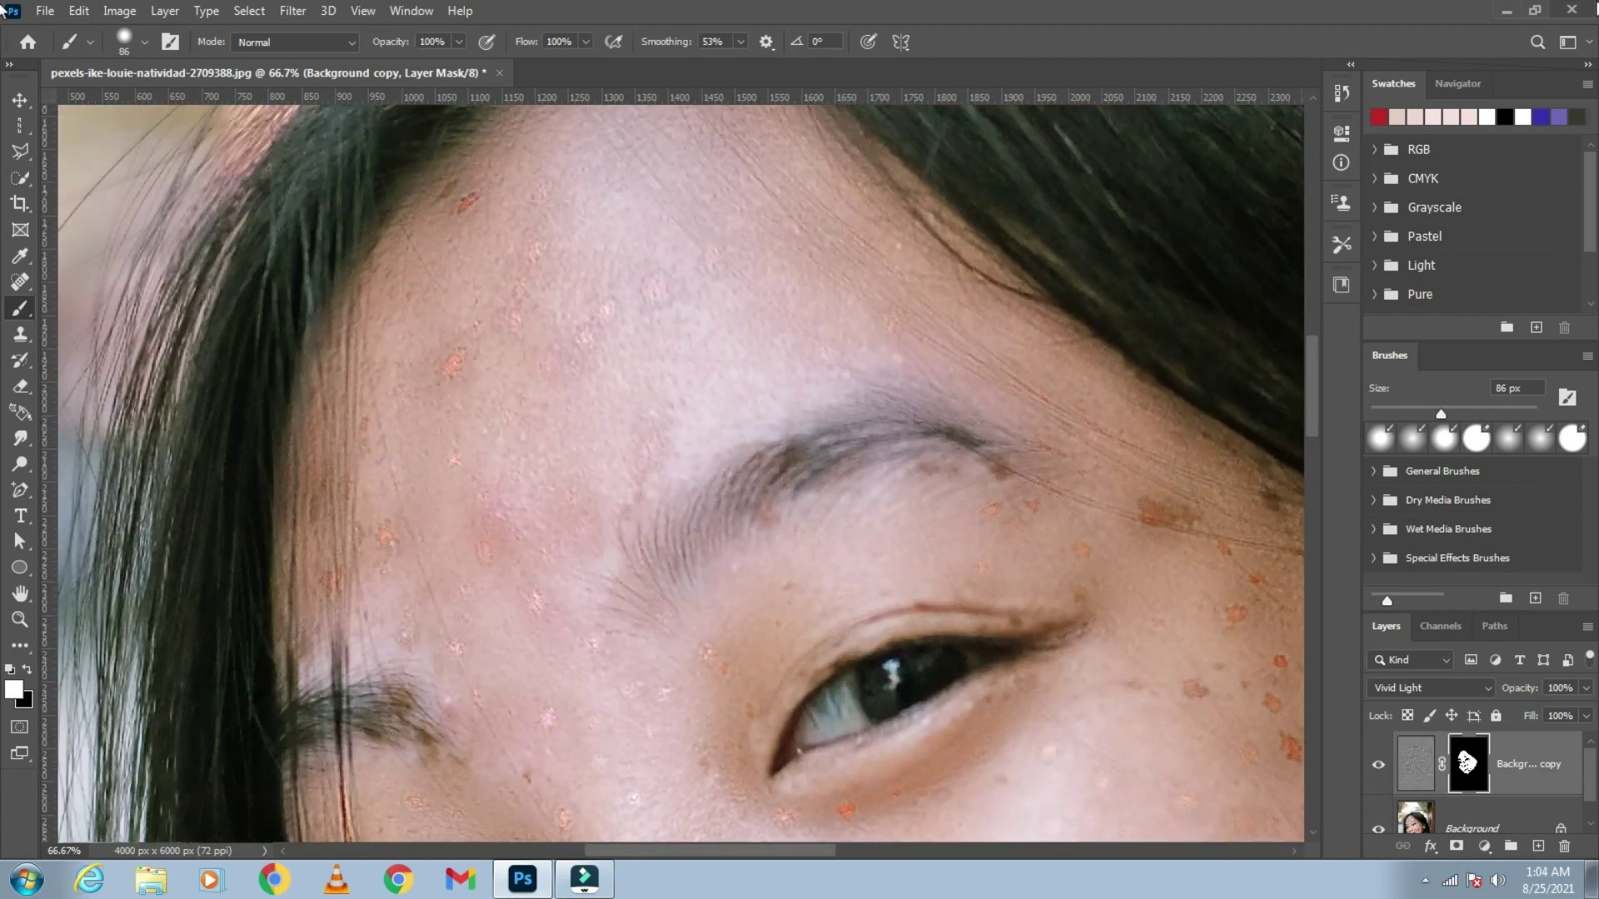
pyautogui.hscroll(2, 1111, 711)
pyautogui.scroll(-5, 1153, 457)
pyautogui.hscroll(2, 1083, 459)
pyautogui.hscroll(1, 1042, 464)
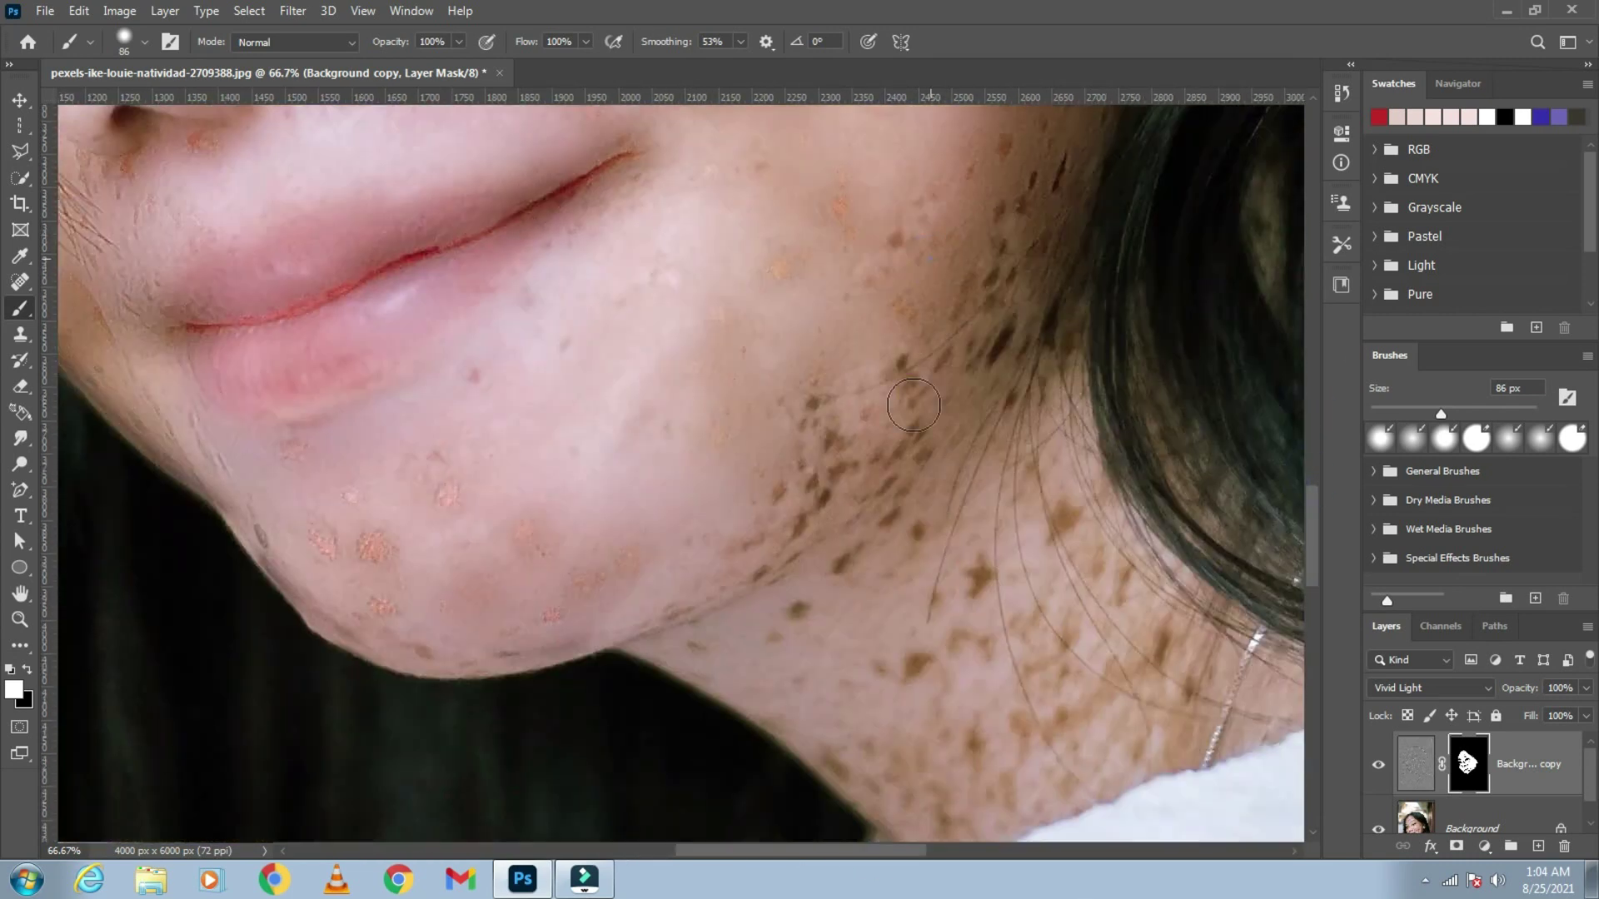
pyautogui.scroll(-5, 1083, 591)
pyautogui.moveTo(951, 833)
pyautogui.mouseDown()
pyautogui.moveTo(1132, 541)
pyautogui.moveTo(1041, 588)
pyautogui.moveTo(988, 662)
pyautogui.mouseUp()
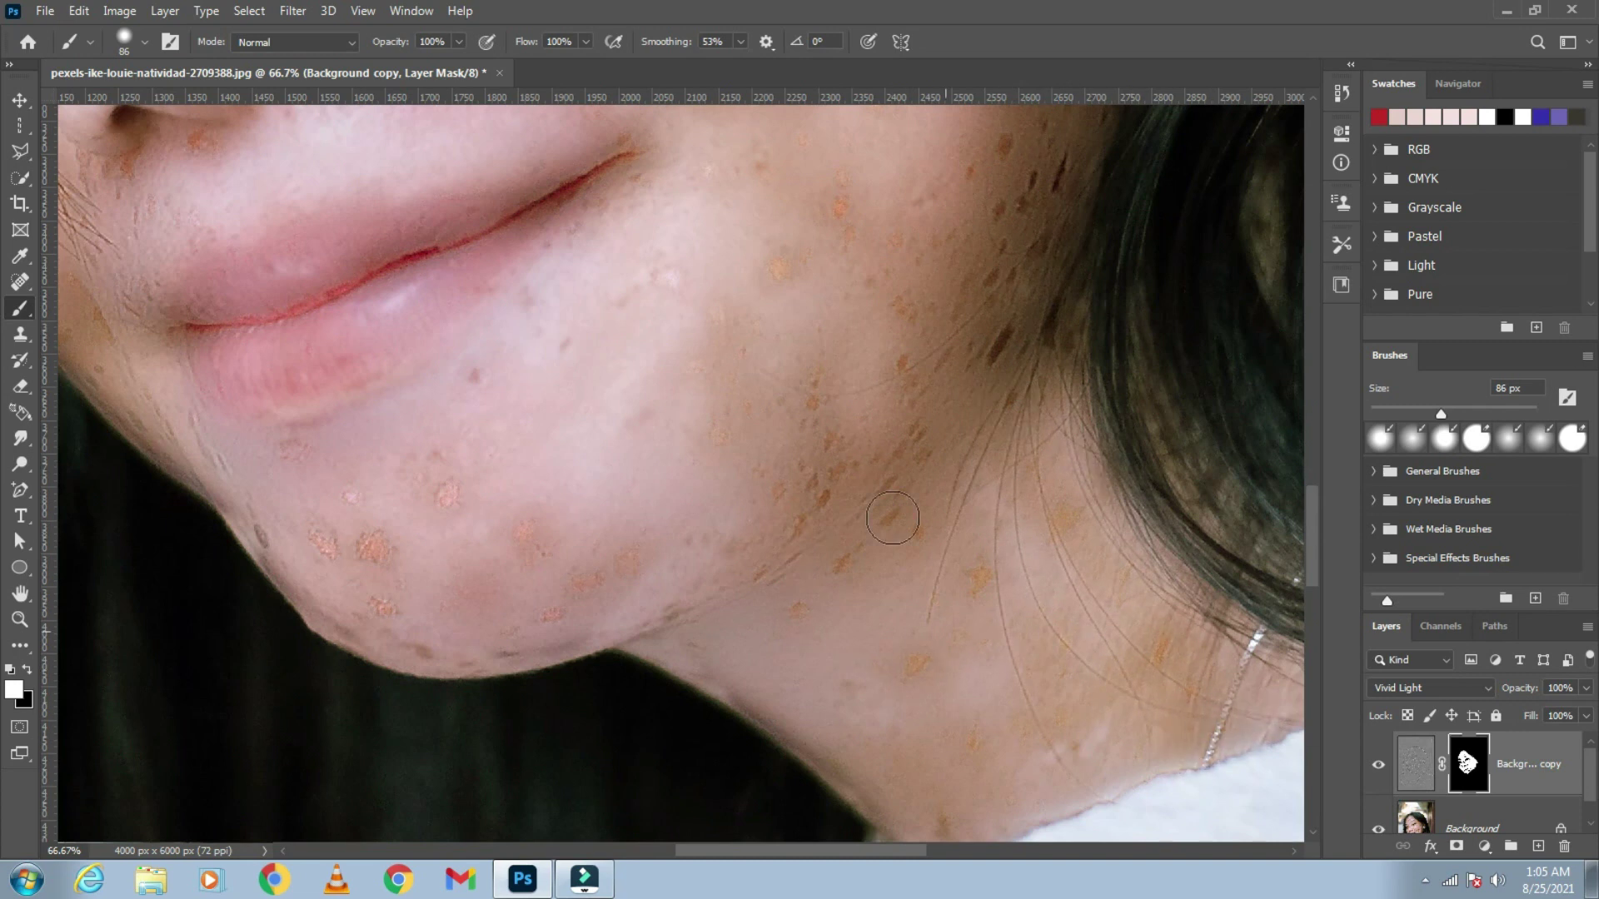
pyautogui.moveTo(1311, 527); pyautogui.dragTo(1309, 452)
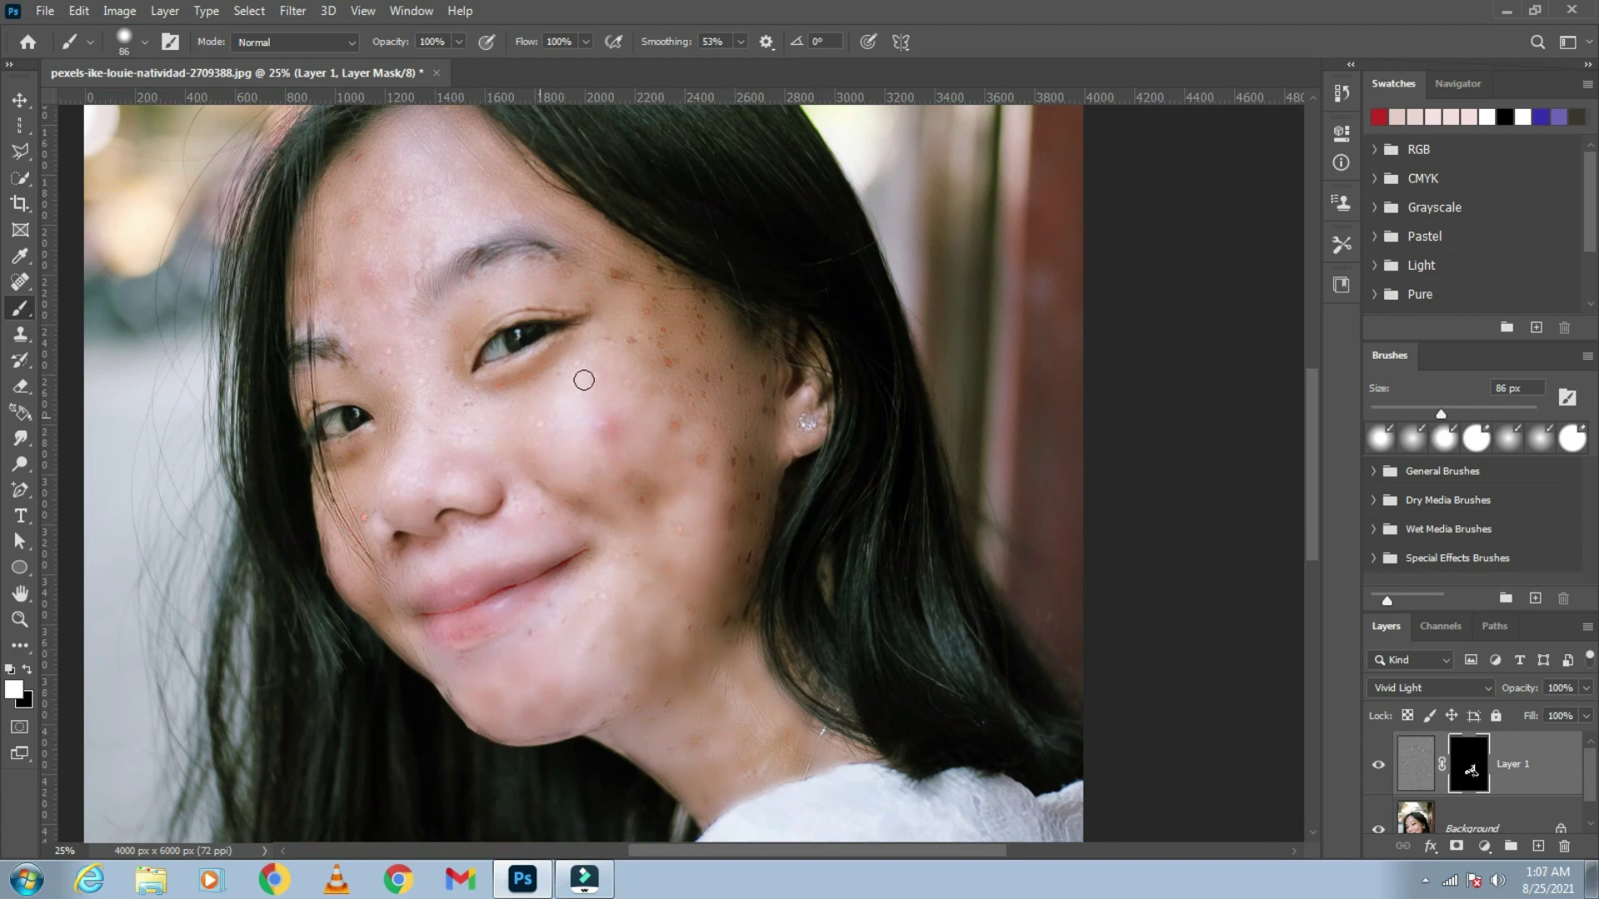
# Step: Enlarge the brush to 130 px to keep revealing smoothing over the remaining freckles
pyautogui.rightClick(401, 190)
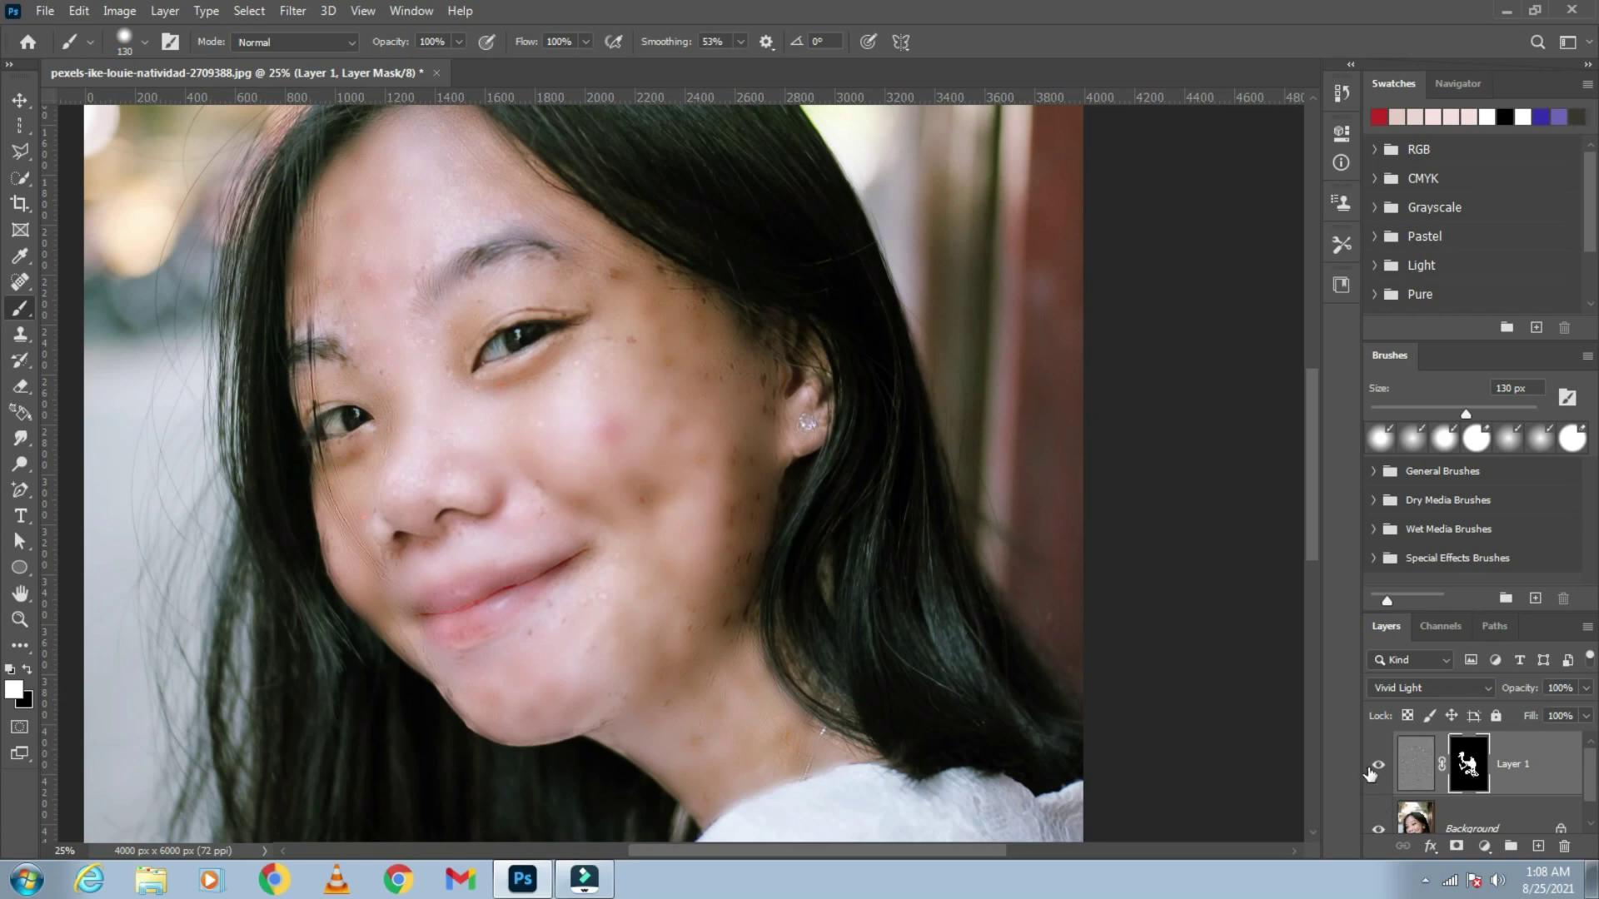
# Step: Select Background and Layer 1 together and merge them into a single layer
pyautogui.click(1435, 824)
pyautogui.rightClick(1434, 822)
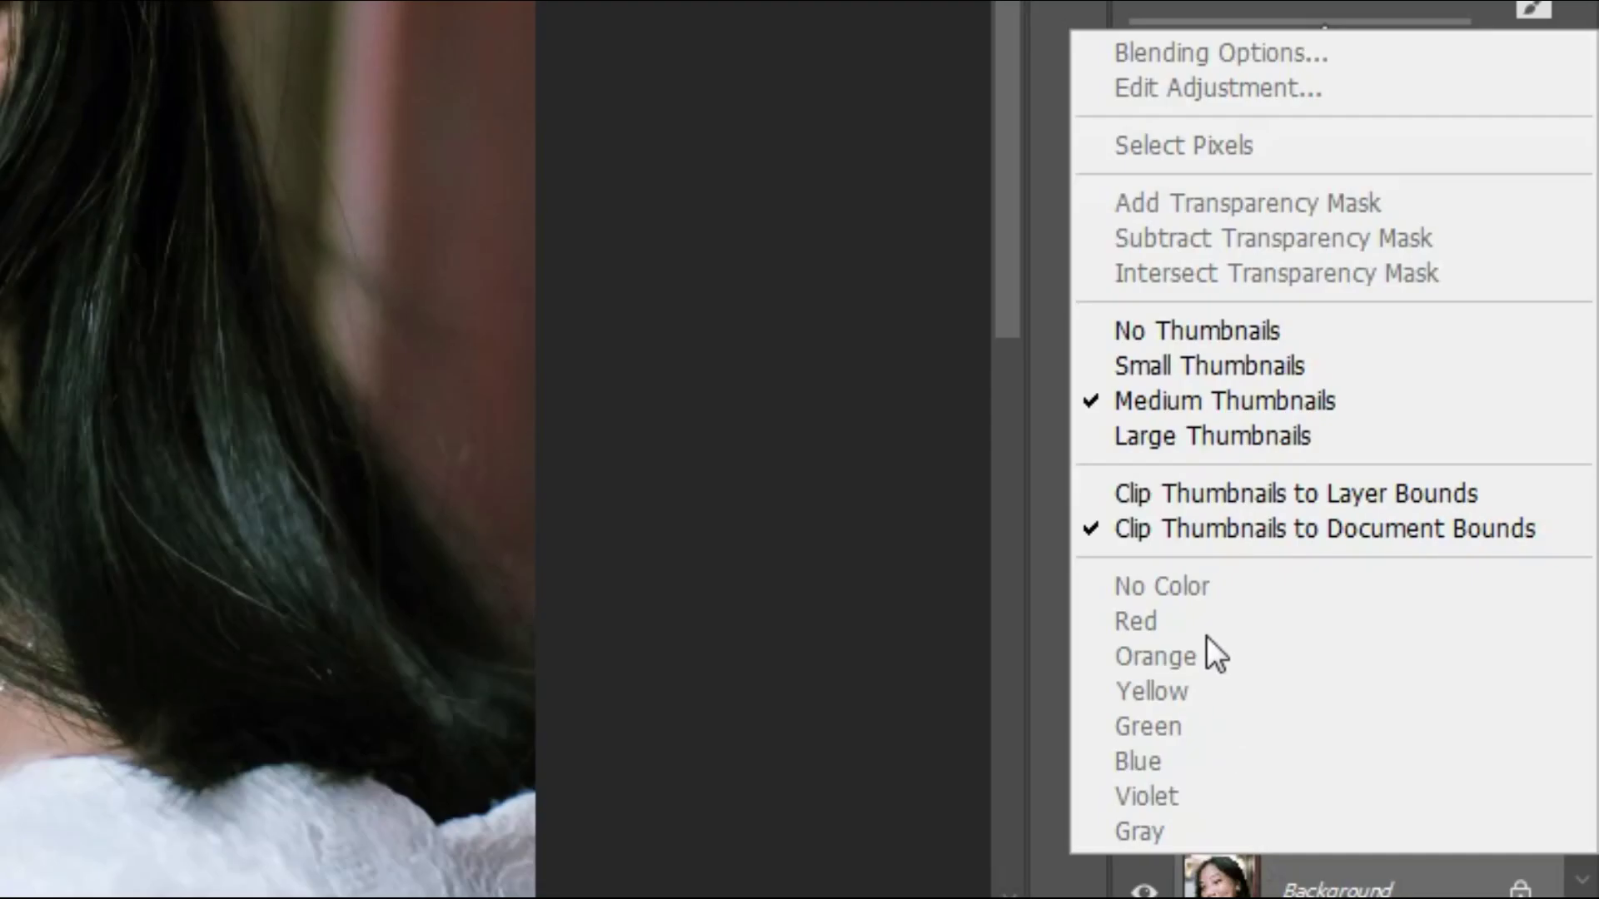
pyautogui.click(1465, 823)
pyautogui.rightClick(1336, 791)
pyautogui.click(1332, 799)
pyautogui.click(1462, 866)
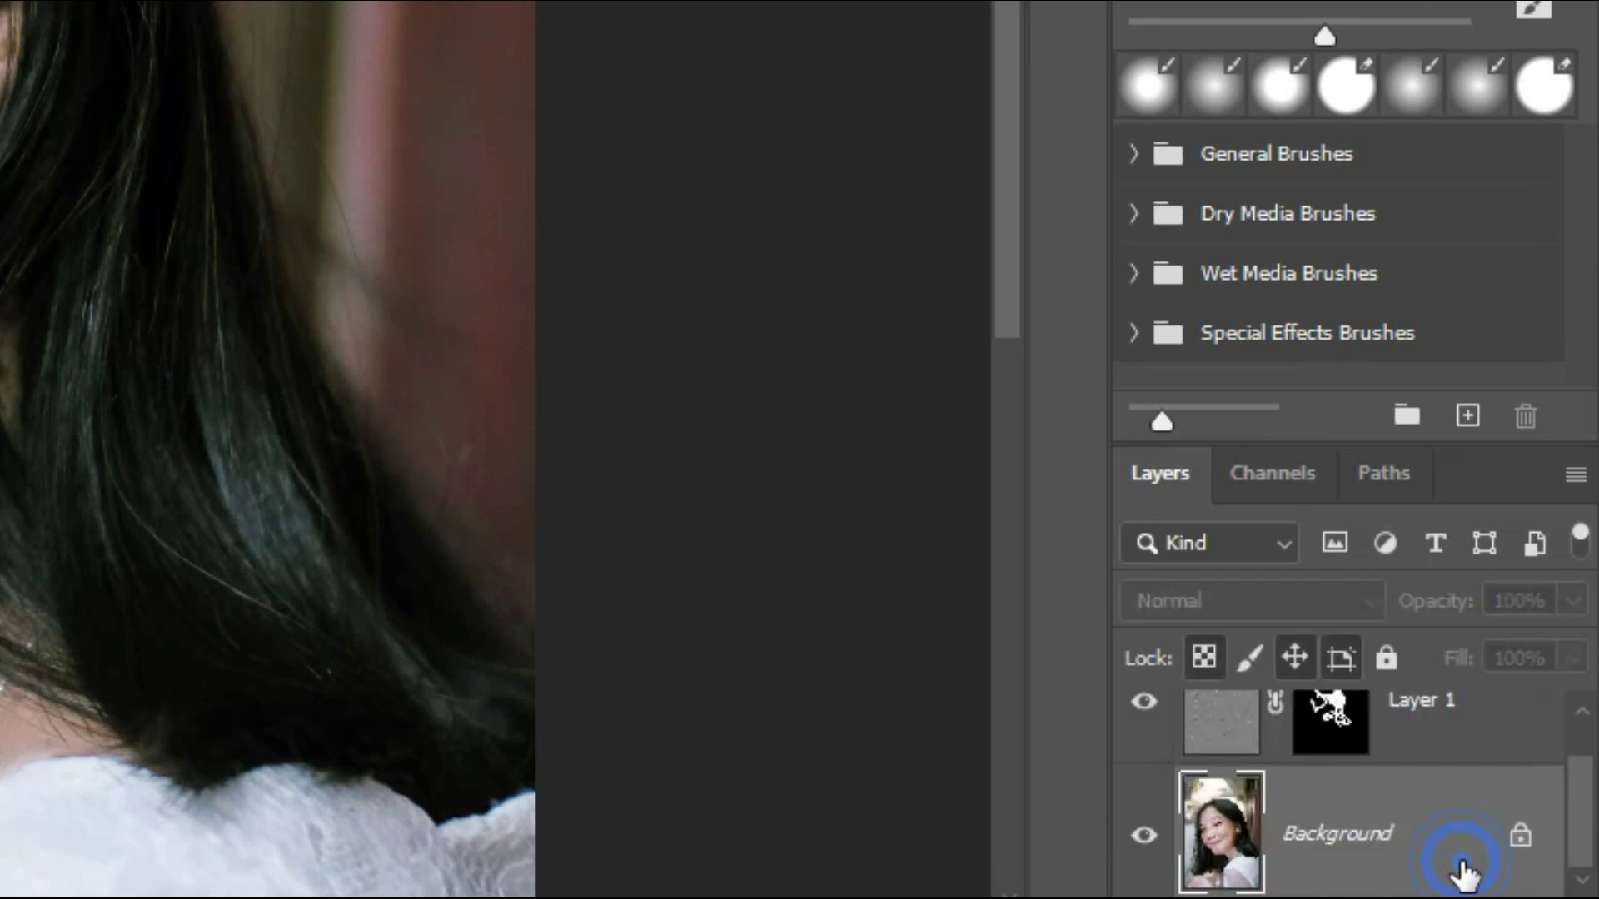
pyautogui.keyDown('shift'); pyautogui.click(1442, 753); pyautogui.keyUp('shift')
pyautogui.rightClick(1441, 752)
pyautogui.click(1017, 443)
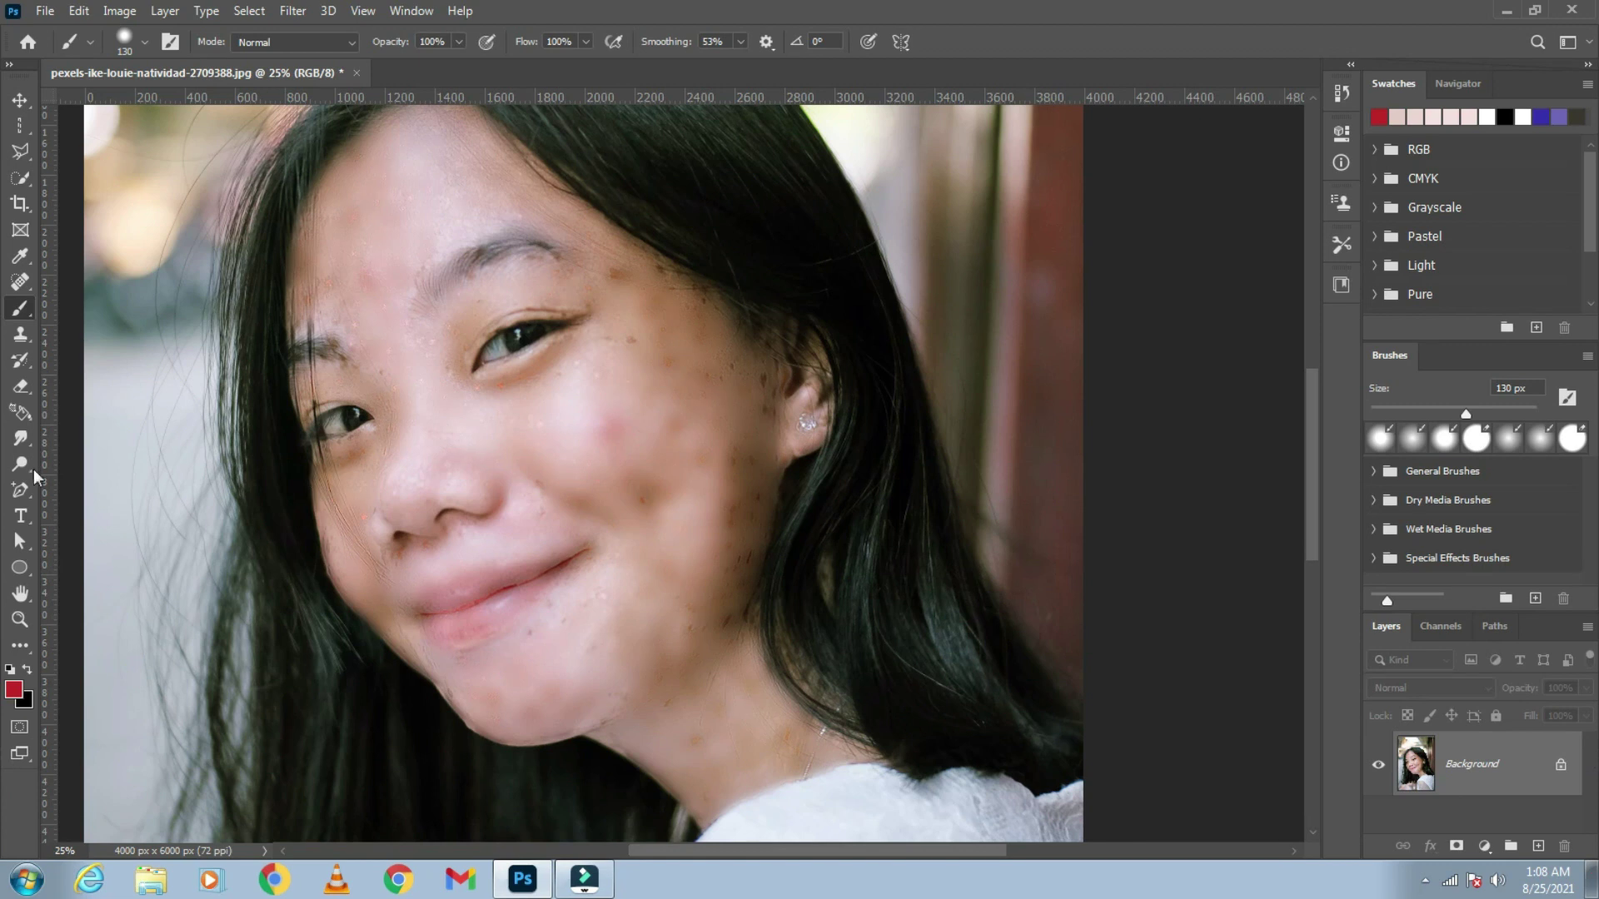
# Step: Zoom in on the cheek to 50%
pyautogui.click(20, 619)
pyautogui.click(492, 447)
pyautogui.rightClick(728, 575)
pyautogui.press('Escape')
pyautogui.click(843, 625)
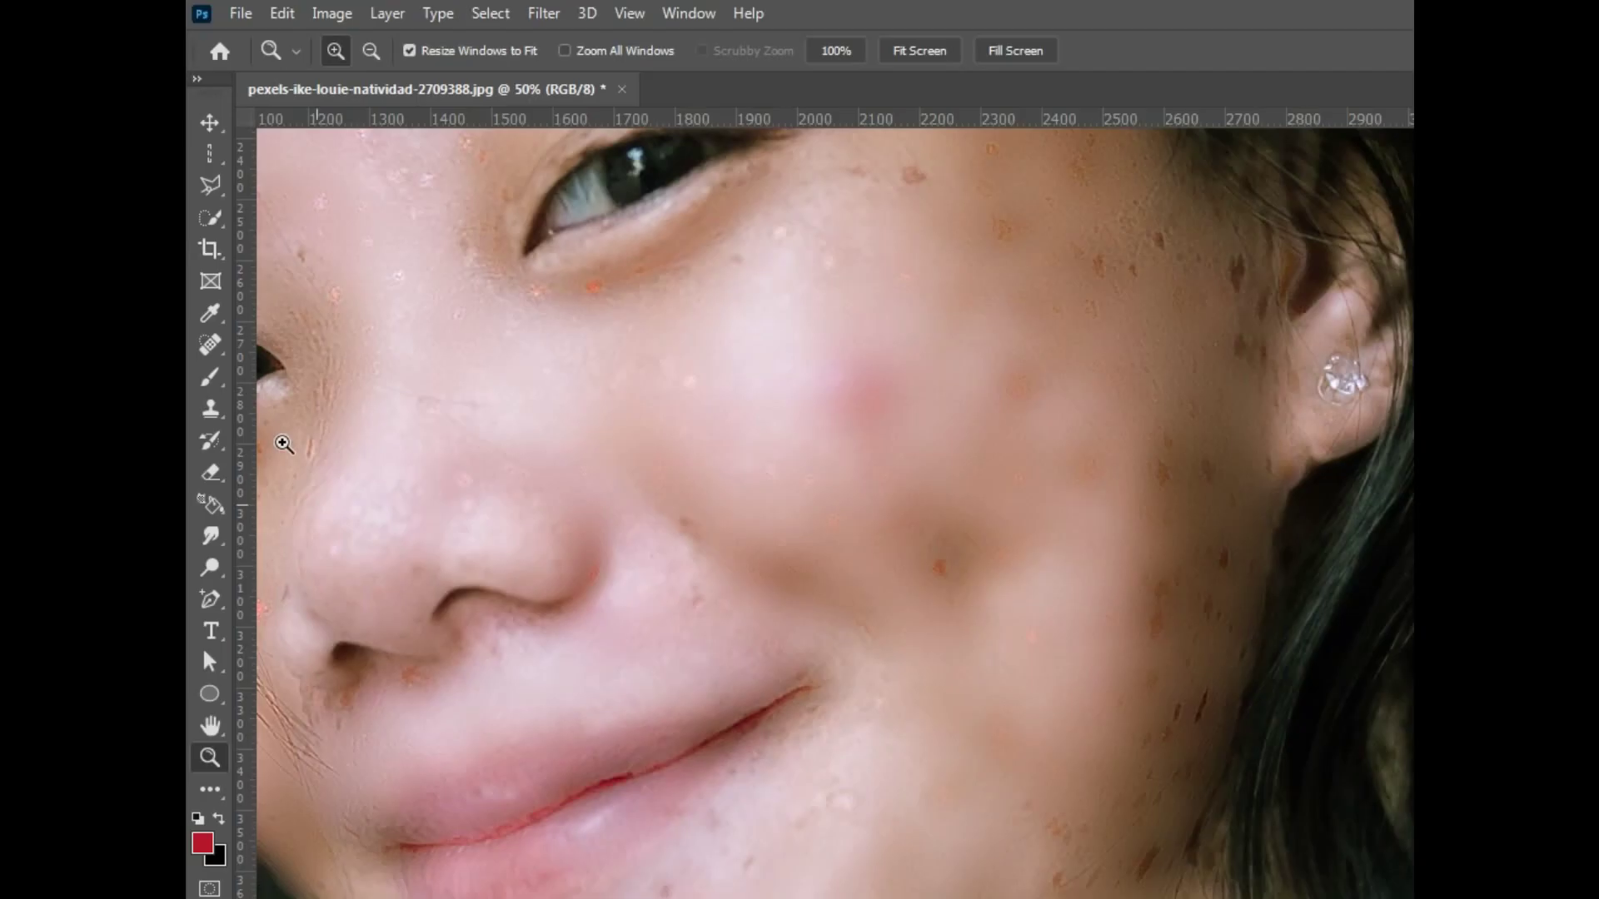
# Step: Pick the Content-Aware Spot Healing Brush and heal the leftover spots on the neck
pyautogui.click(208, 344)
pyautogui.rightClick(208, 344)
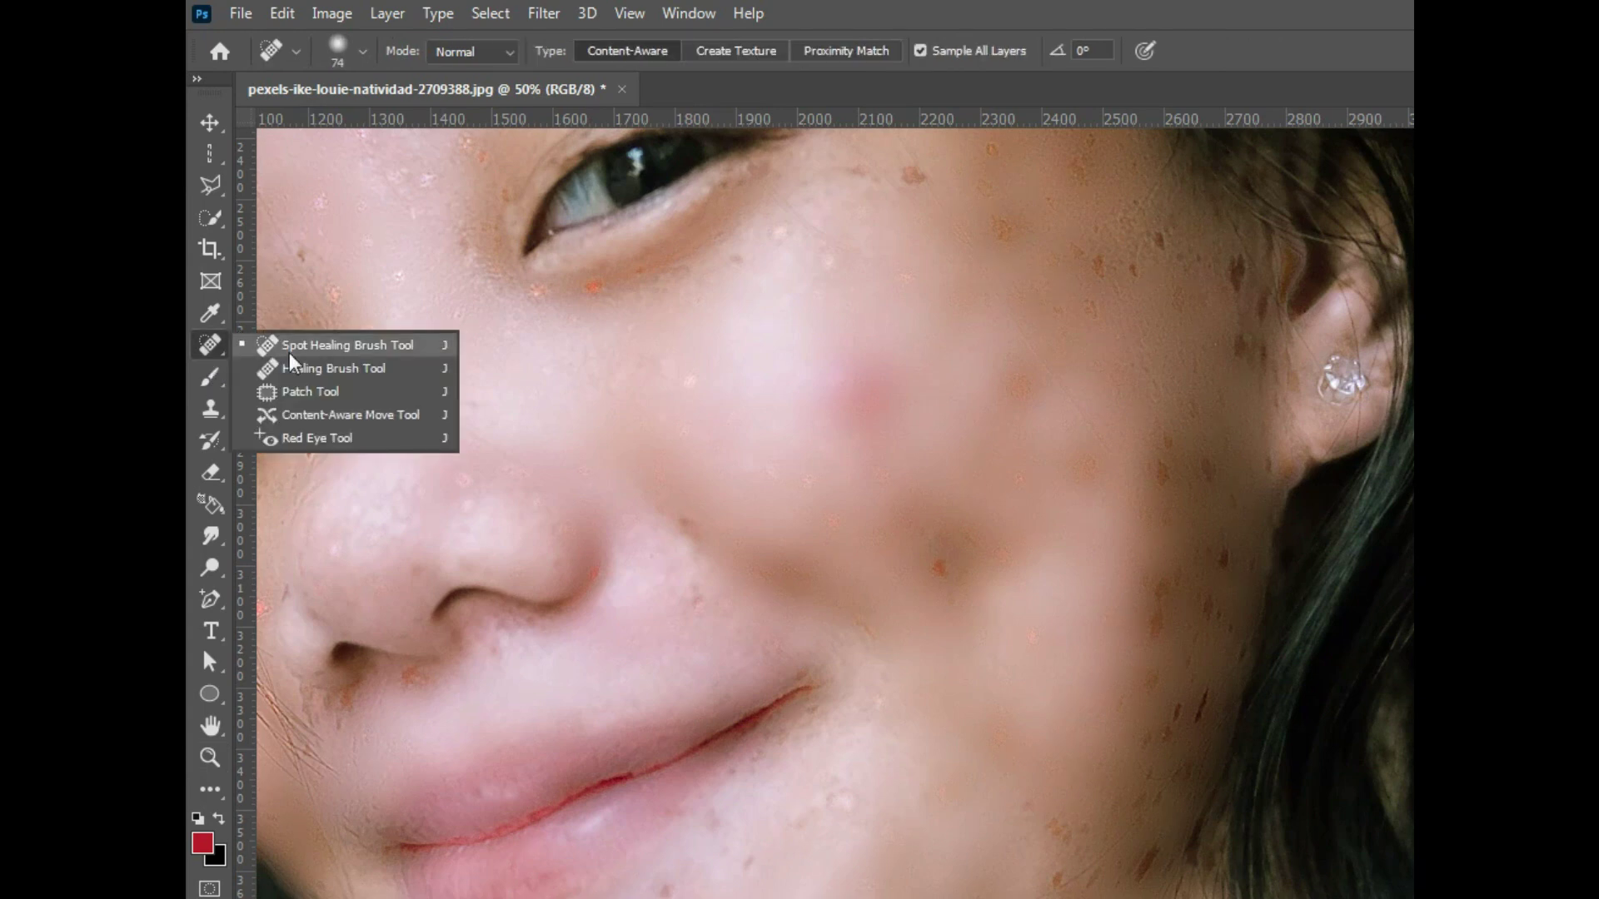
pyautogui.click(331, 347)
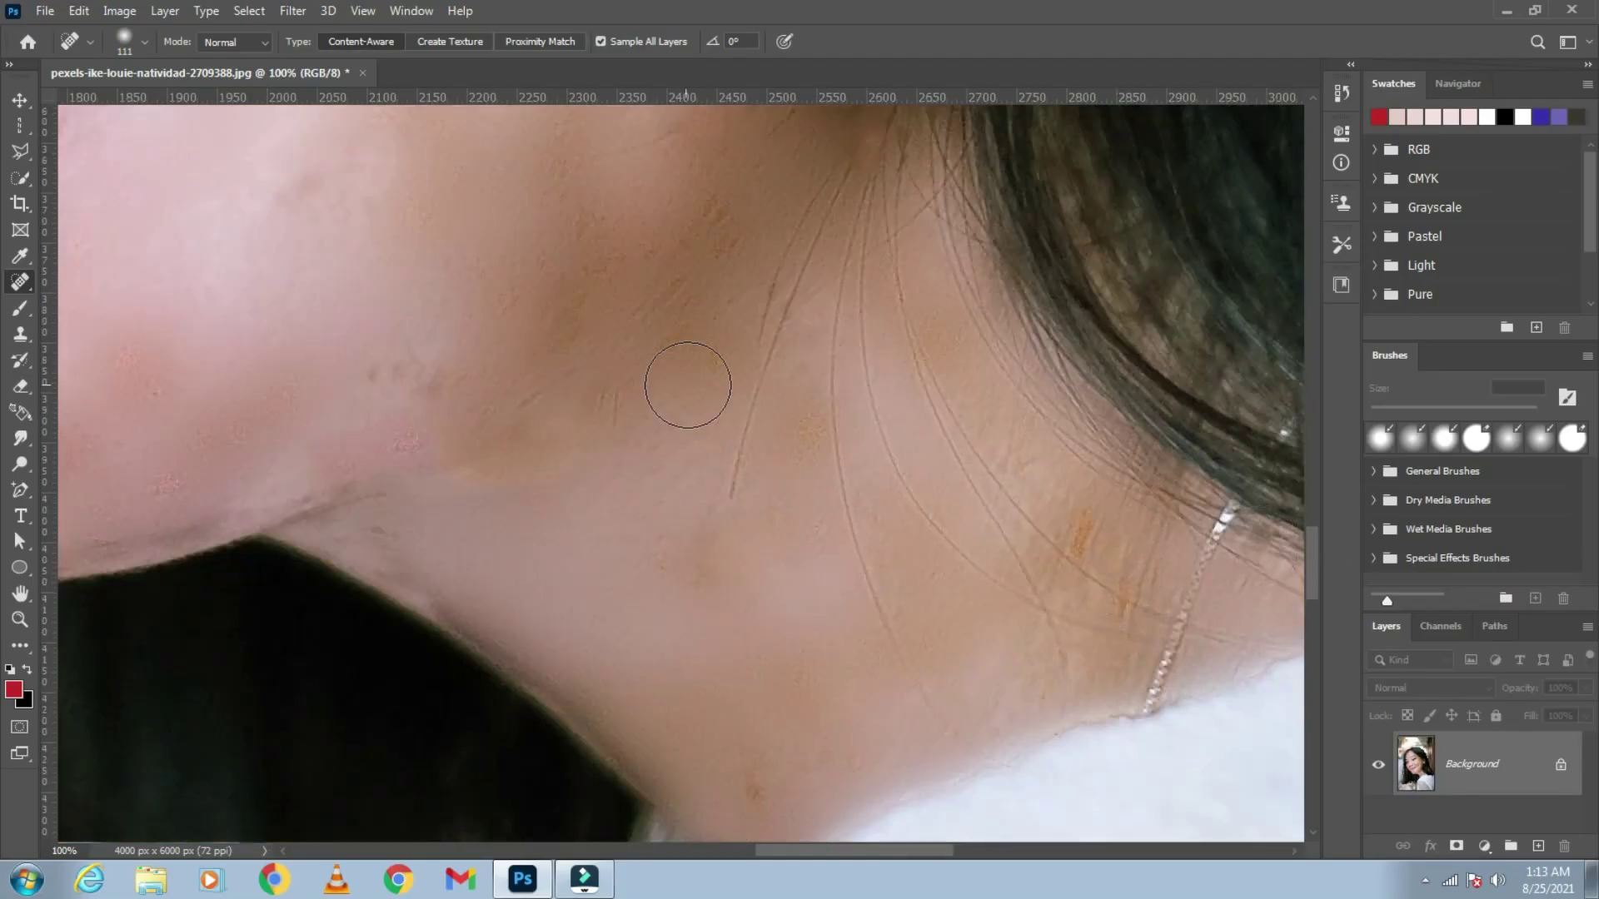
pyautogui.click(535, 338)
pyautogui.click(593, 391)
pyautogui.scroll(5, 916, 500)
# Step: Heal the remaining spots across the cheek, near the ear and below the eye
pyautogui.click(887, 703)
pyautogui.moveTo(387, 287)
pyautogui.mouseDown()
pyautogui.moveTo(358, 462)
pyautogui.moveTo(171, 595)
pyautogui.mouseUp()
pyautogui.click(812, 657)
pyautogui.click(297, 583)
pyautogui.click(649, 283)
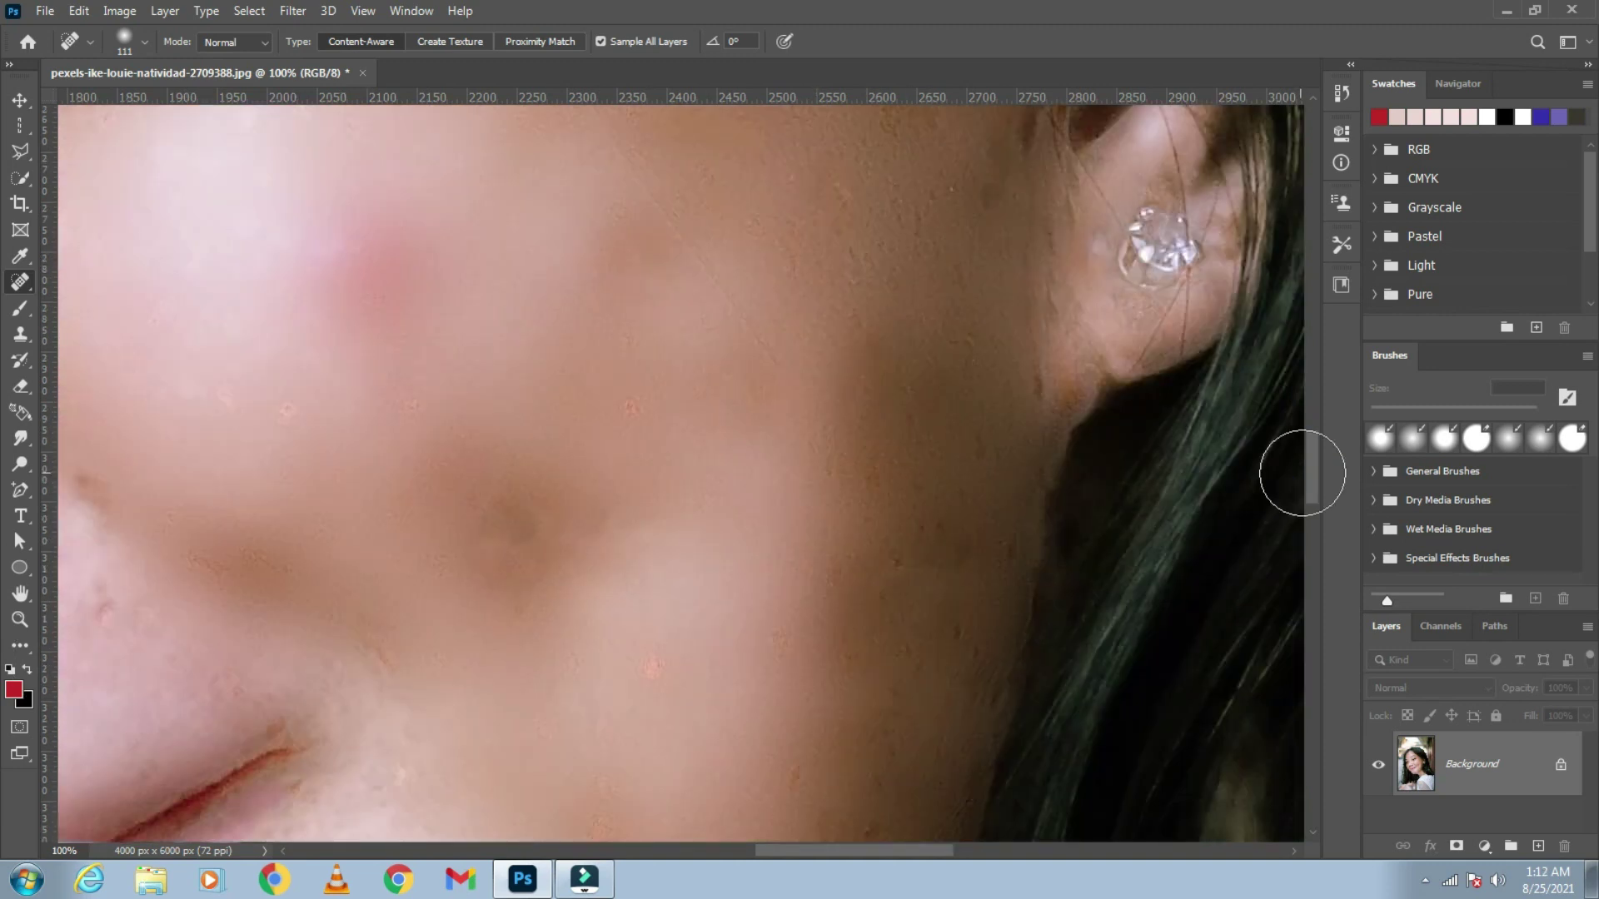
pyautogui.moveTo(574, 528); pyautogui.dragTo(649, 528)
pyautogui.click(500, 573)
pyautogui.moveTo(833, 799); pyautogui.dragTo(925, 566)
pyautogui.moveTo(1314, 509); pyautogui.dragTo(1321, 464)
pyautogui.moveTo(716, 366); pyautogui.dragTo(812, 349)
pyautogui.click(1038, 614)
pyautogui.moveTo(920, 851); pyautogui.dragTo(893, 854)
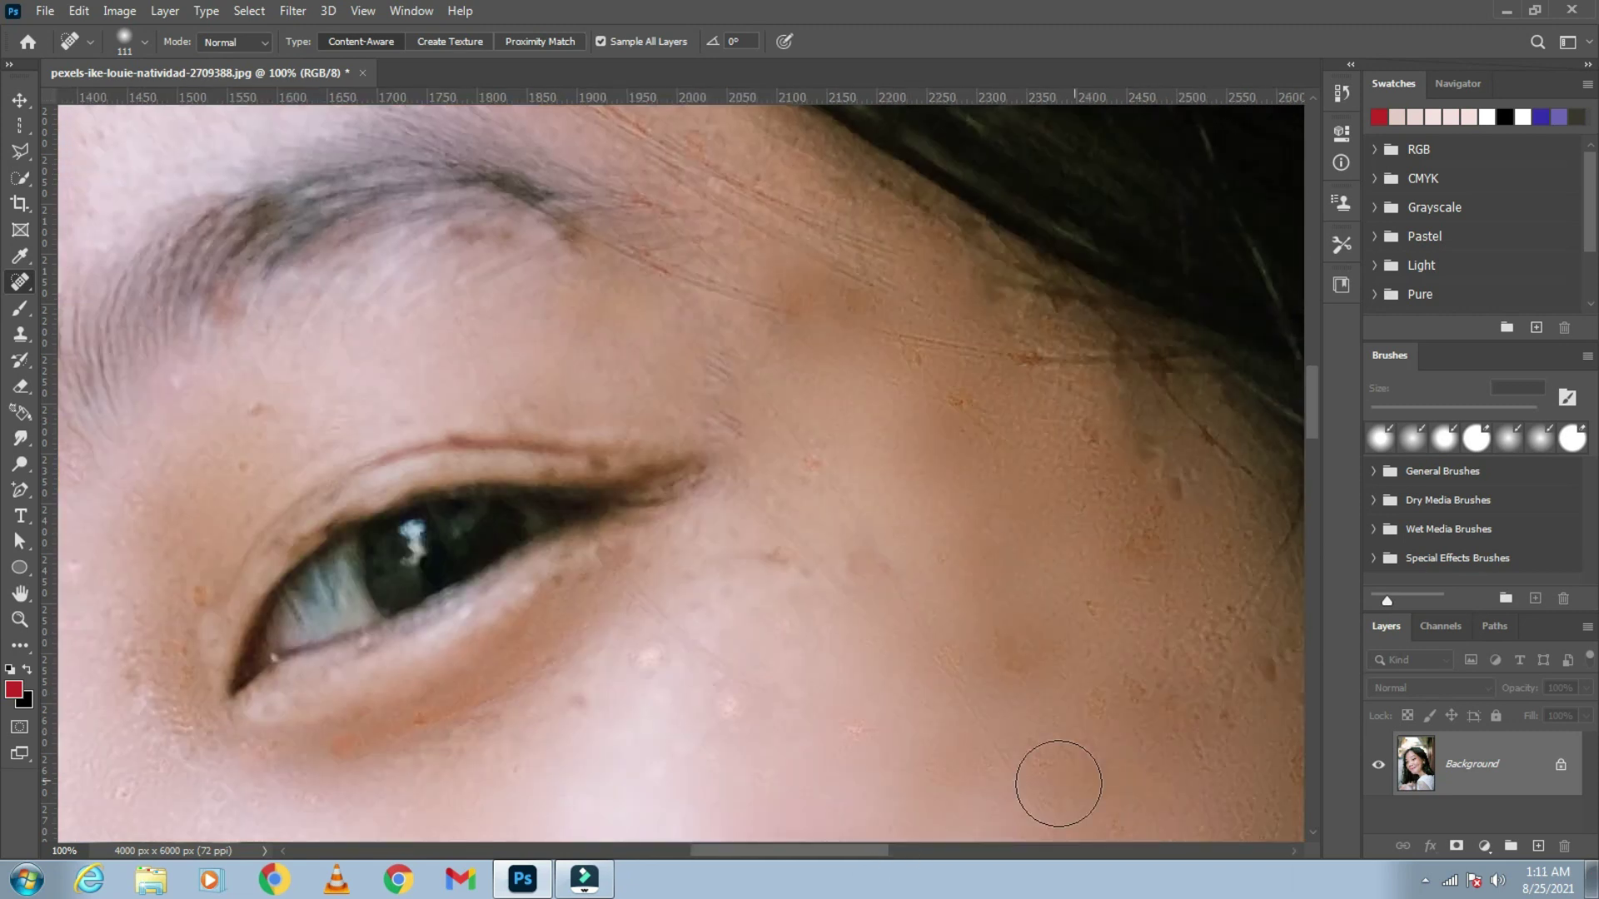
# Step: Heal the freckles beside and above the eye, by the eyebrow and outer eye corner
pyautogui.click(1071, 428)
pyautogui.click(1241, 720)
pyautogui.click(1087, 589)
pyautogui.click(675, 409)
pyautogui.click(1024, 645)
pyautogui.click(1160, 783)
pyautogui.click(1170, 712)
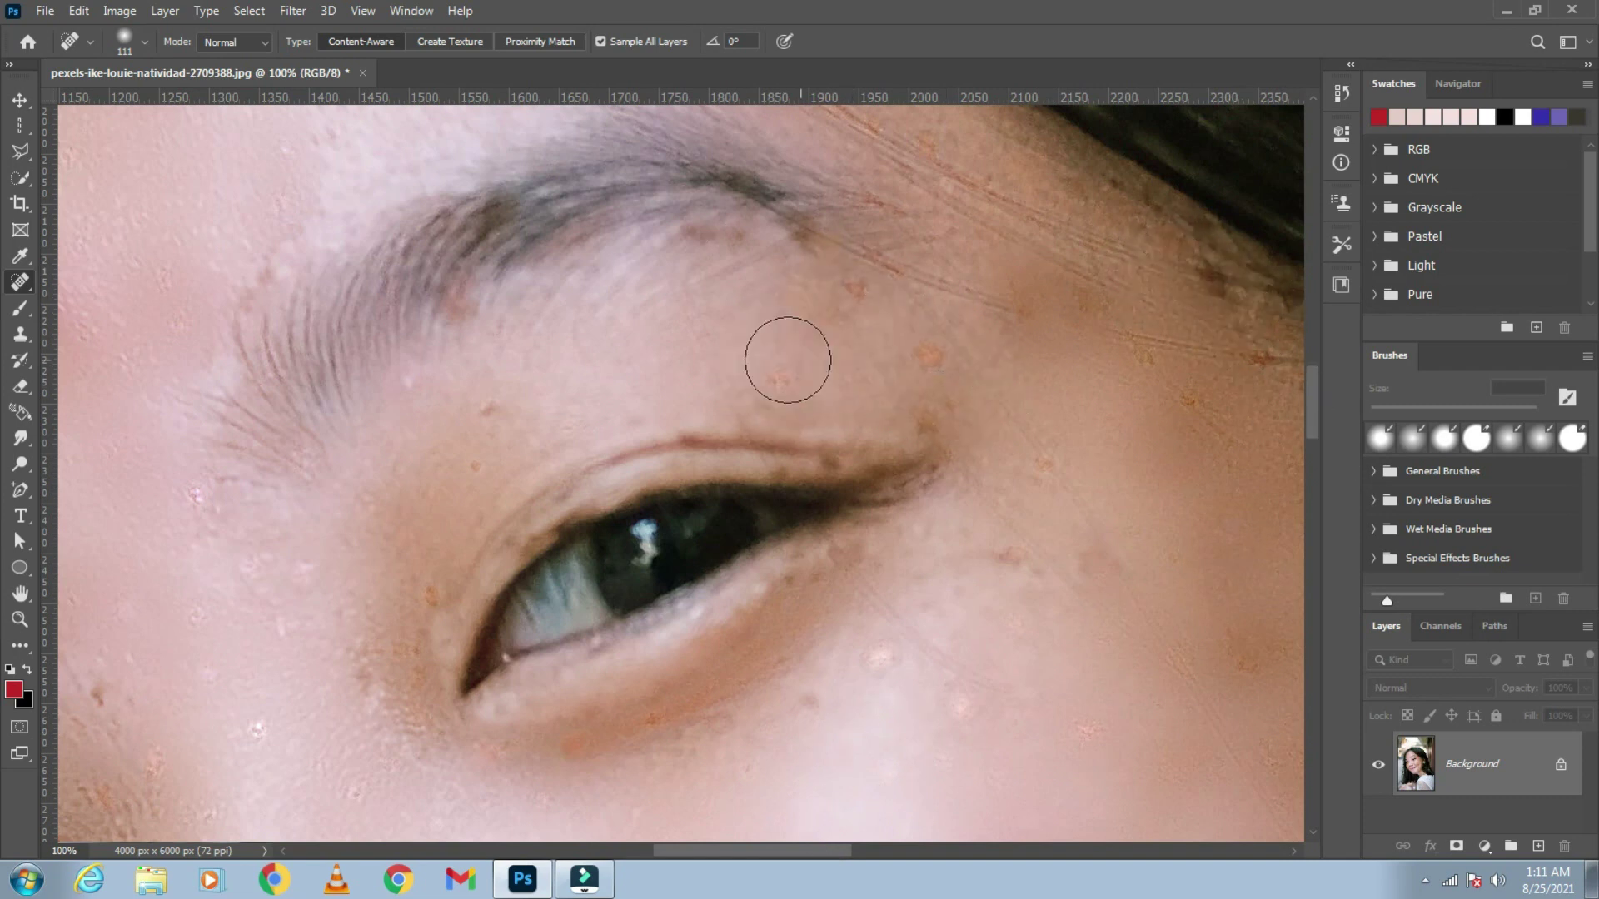
pyautogui.click(1159, 444)
pyautogui.click(1039, 320)
pyautogui.click(1232, 539)
pyautogui.click(1248, 660)
pyautogui.click(1100, 570)
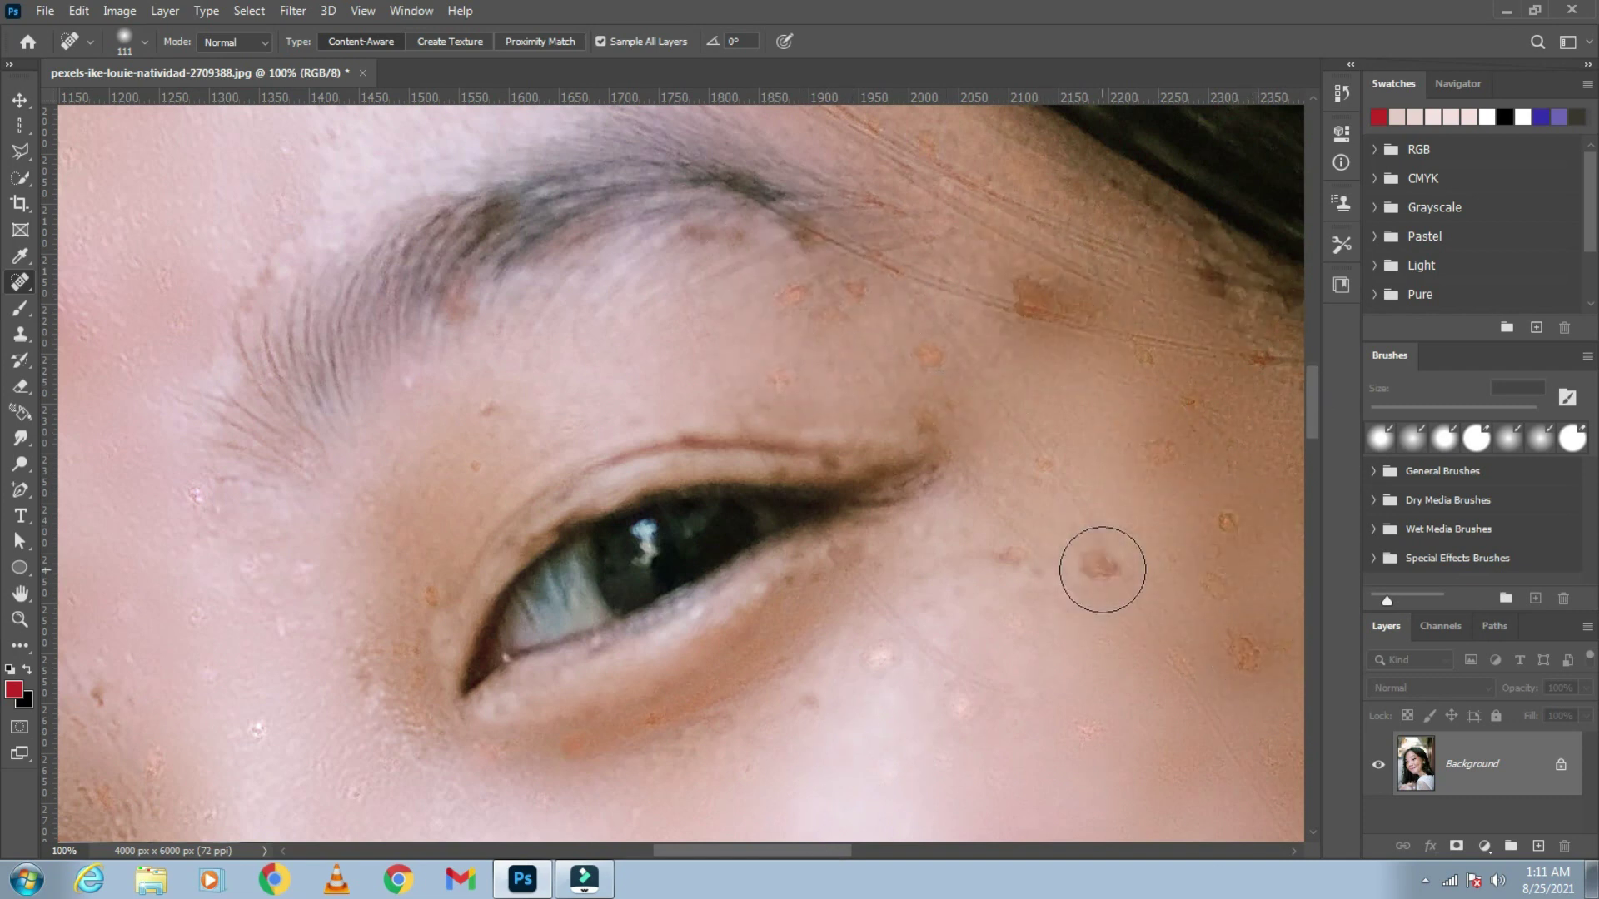
# Step: Heal a spot near the hairline and the freckles on the cheek under the eye
pyautogui.scroll(5, 1285, 311)
pyautogui.hscroll(-5, 1285, 311)
pyautogui.click(663, 375)
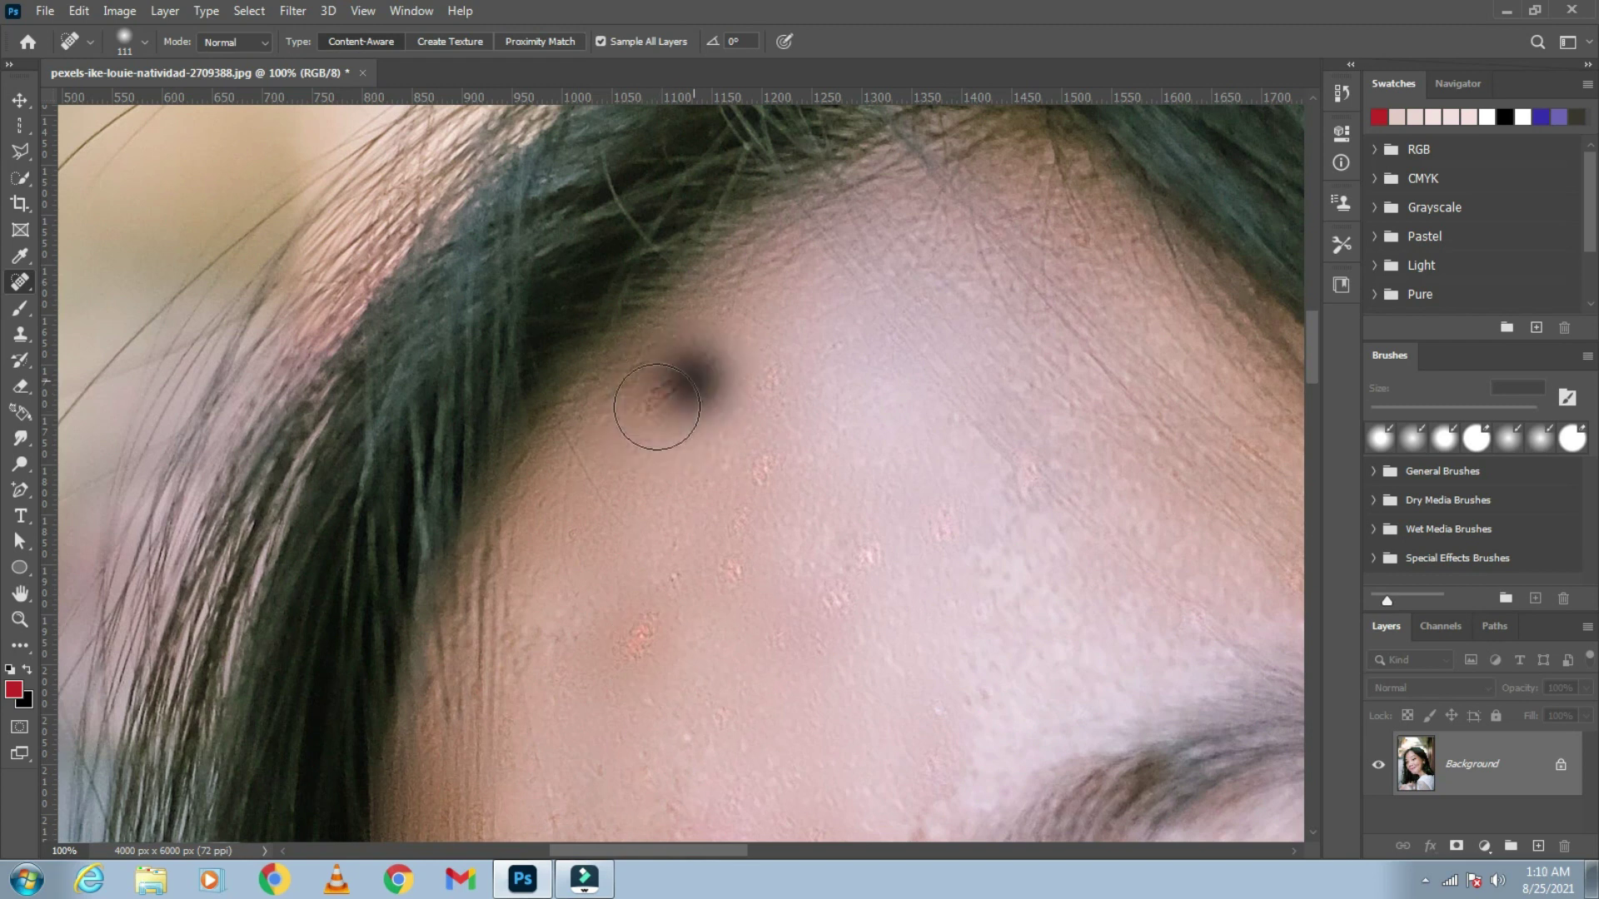
pyautogui.scroll(-3, 1294, 468)
pyautogui.click(957, 579)
pyautogui.click(1130, 777)
pyautogui.click(1240, 766)
pyautogui.click(1017, 532)
# Step: Heal the scattered freckles across the forehead
pyautogui.click(792, 617)
pyautogui.click(792, 765)
pyautogui.click(955, 602)
pyautogui.click(640, 541)
pyautogui.click(591, 446)
pyautogui.click(538, 347)
pyautogui.click(545, 398)
pyautogui.click(583, 492)
pyautogui.click(763, 432)
pyautogui.click(702, 370)
pyautogui.click(631, 233)
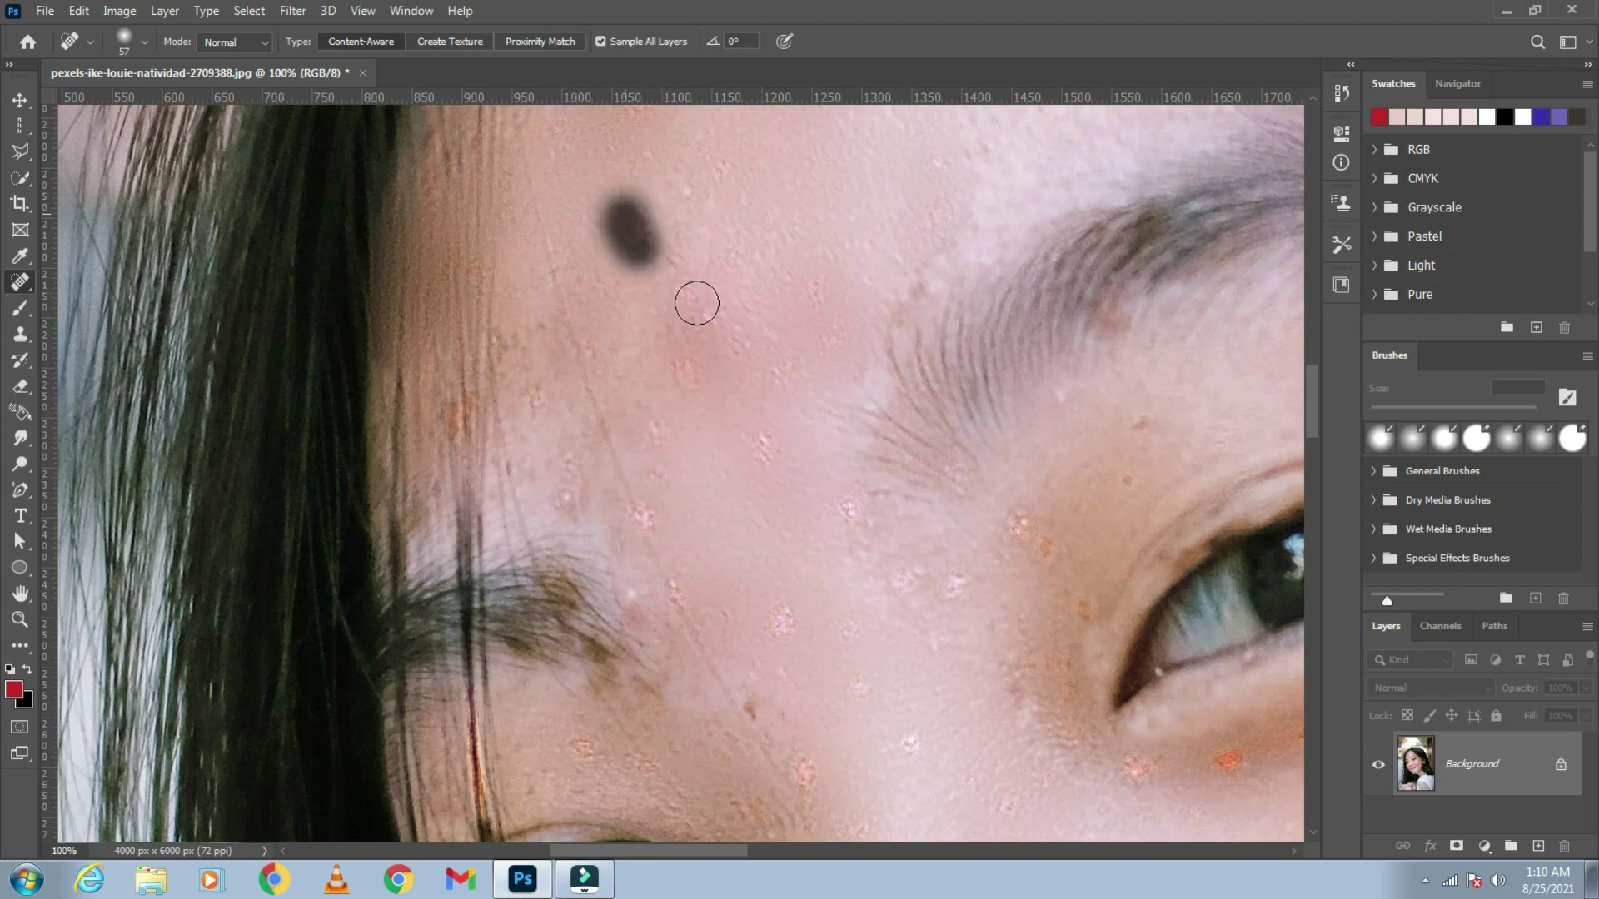
# Step: Heal the cheek freckles below the eye, a freckled patch, and a spot near the hair
pyautogui.scroll(-3, 1305, 398)
pyautogui.scroll(-5, 1305, 398)
pyautogui.click(658, 274)
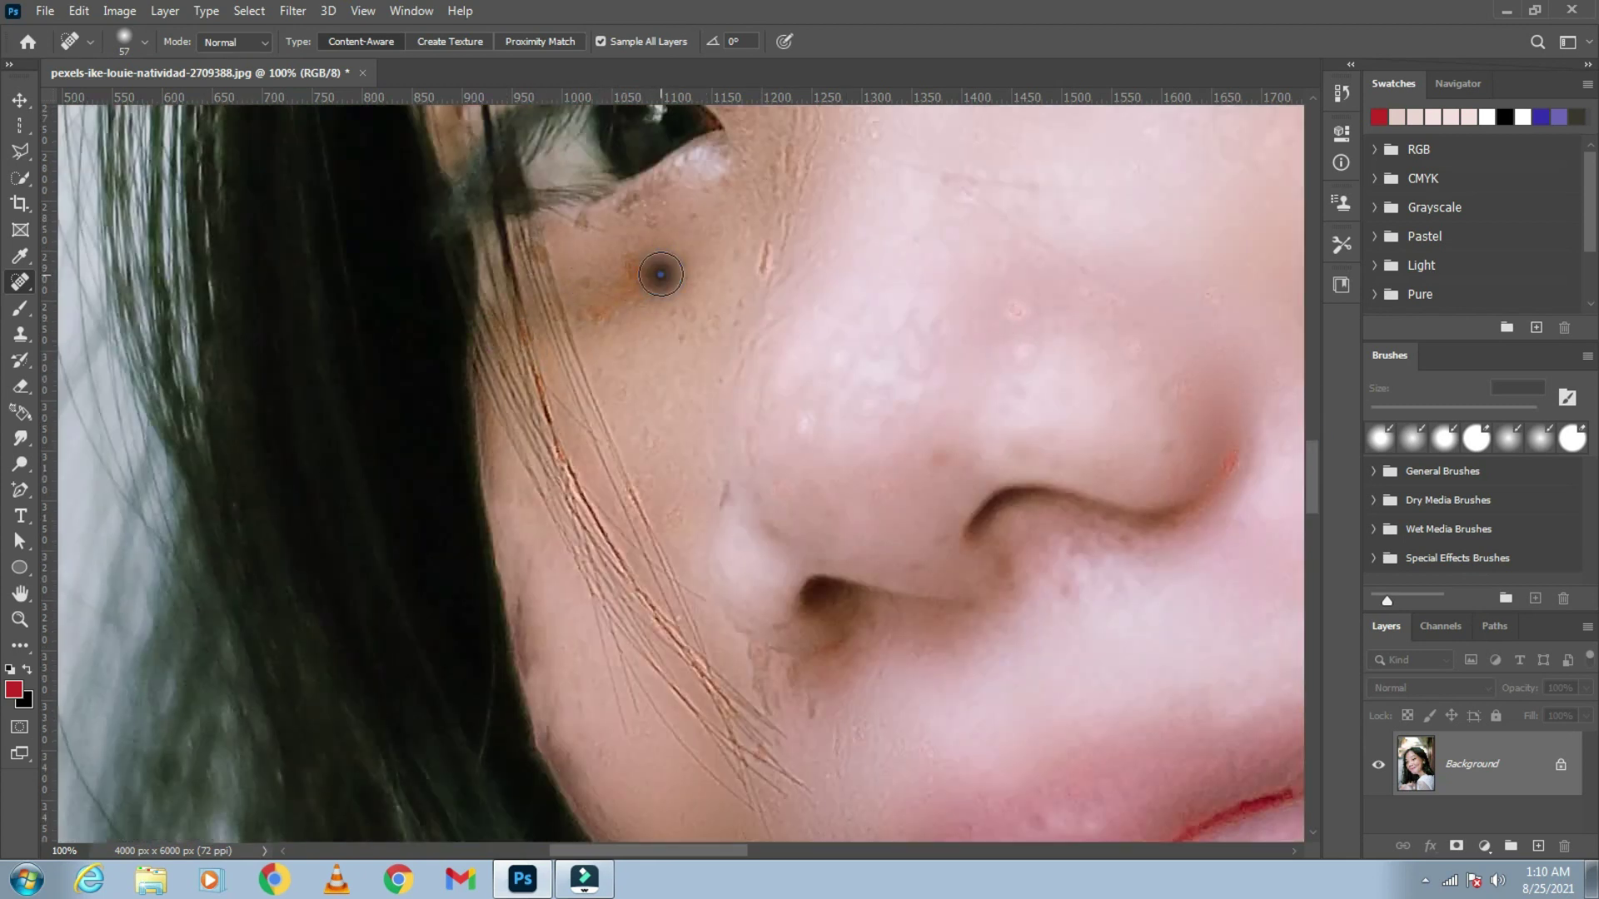
pyautogui.click(647, 278)
pyautogui.click(684, 256)
pyautogui.moveTo(623, 300); pyautogui.dragTo(717, 263)
pyautogui.click(535, 624)
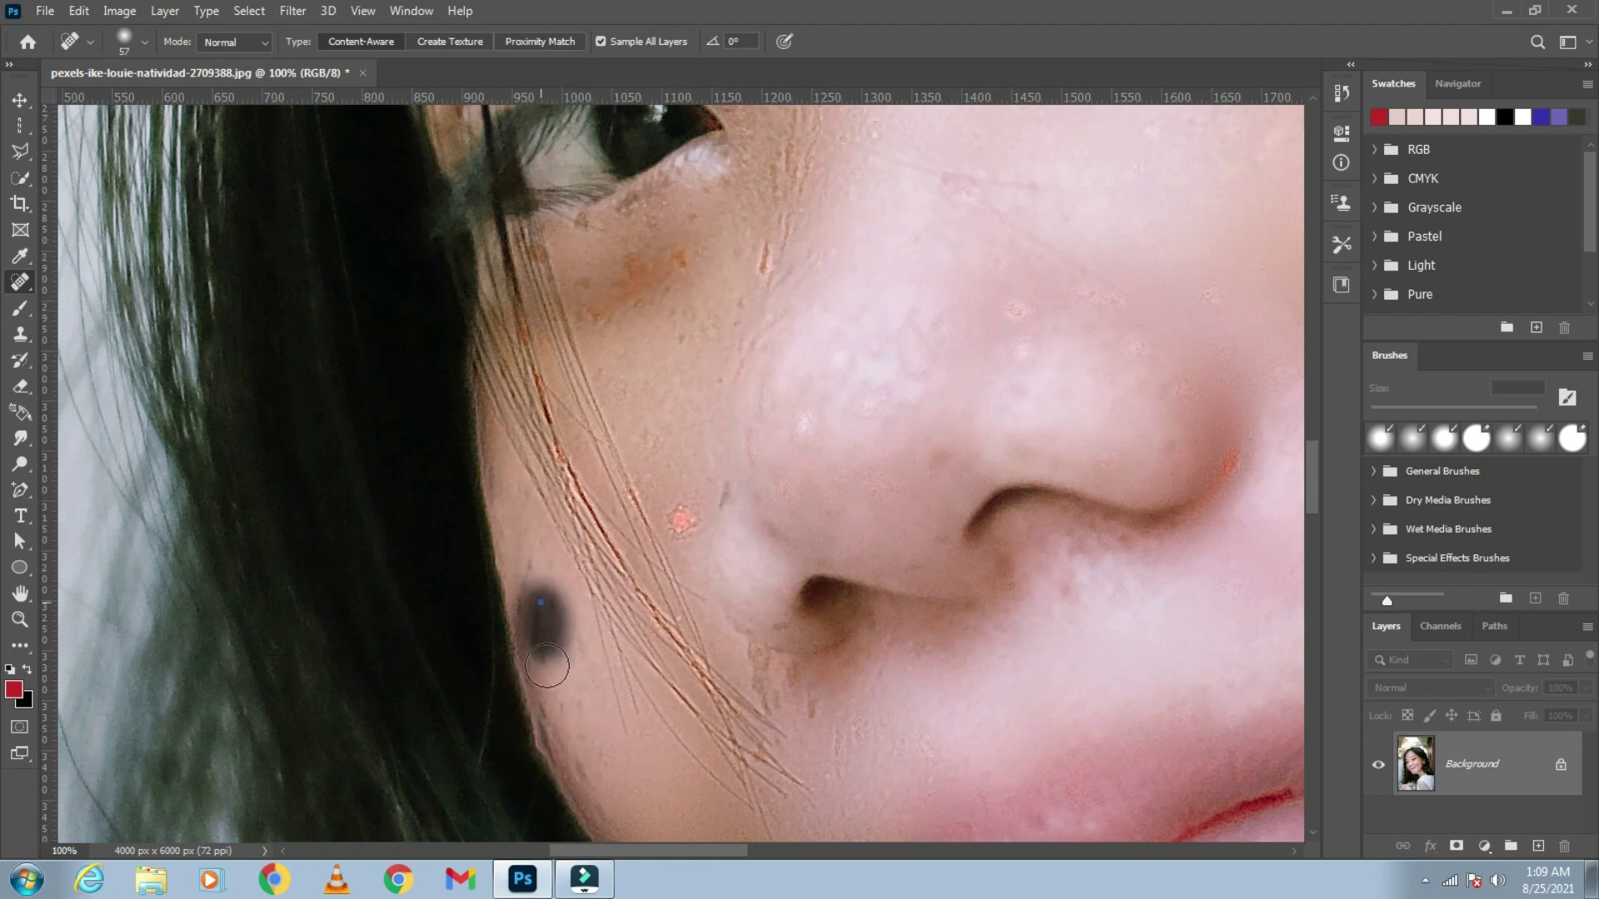
# Step: Heal the lip-corner blemish, a lower-cheek spot, a spot near the ear, and a freckle line
pyautogui.hscroll(5, 535, 624)
pyautogui.moveTo(1008, 679); pyautogui.dragTo(952, 729)
pyautogui.hscroll(5, 952, 729)
pyautogui.click(906, 777)
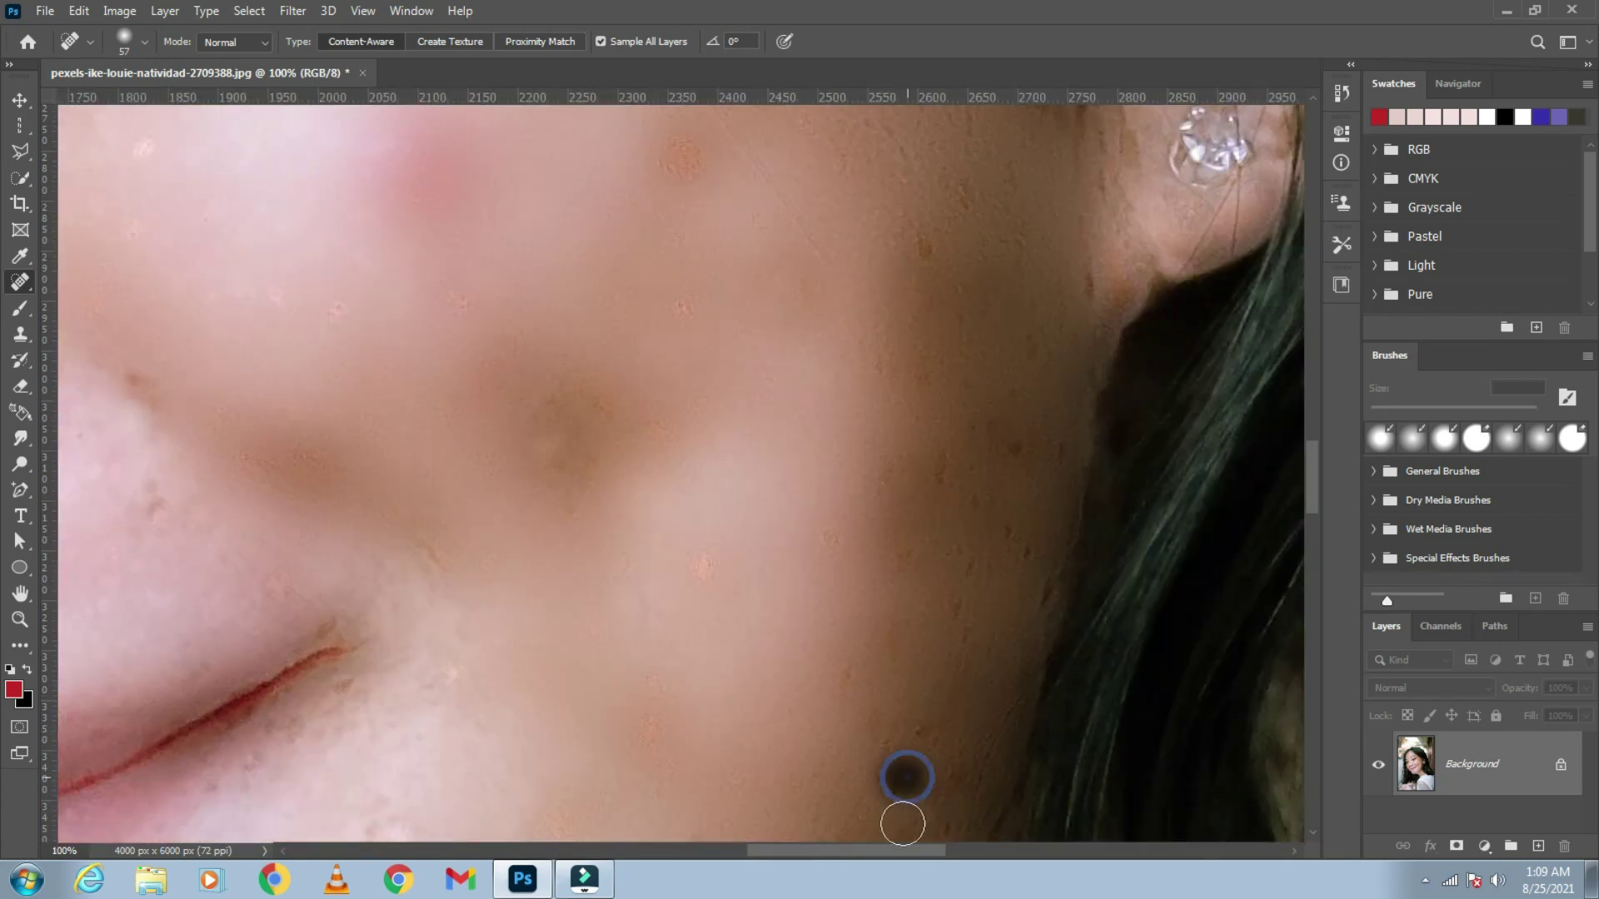
pyautogui.click(985, 281)
pyautogui.moveTo(433, 442); pyautogui.dragTo(658, 375)
# Step: Zoom out and heal the remaining dark spot near the ear
pyautogui.rightClick(352, 314)
pyautogui.click(383, 427)
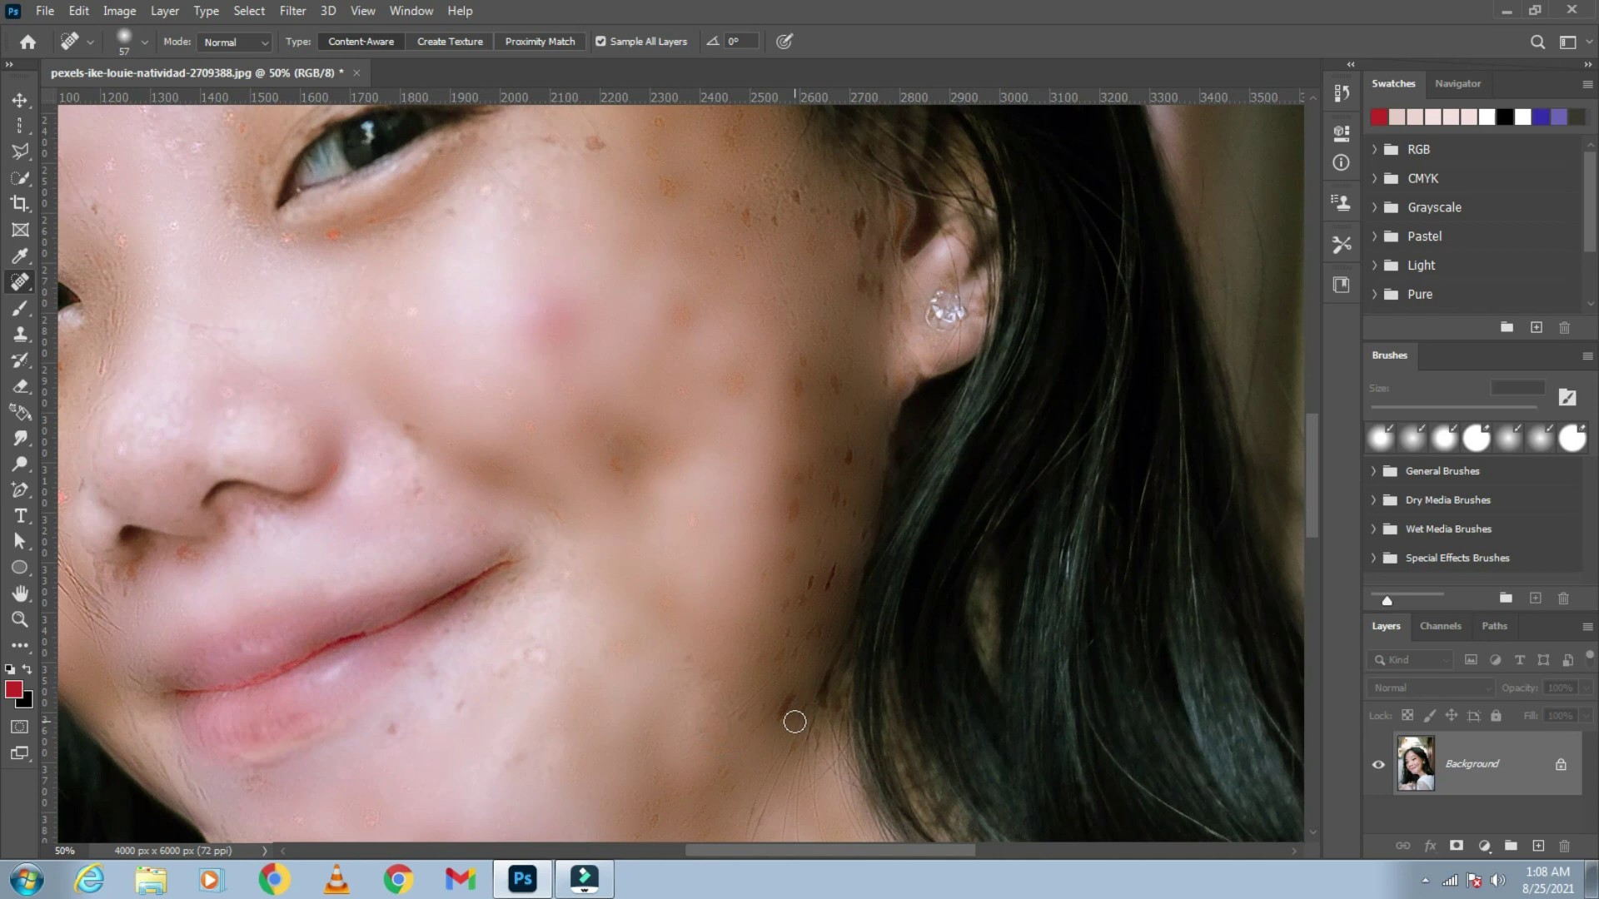
pyautogui.rightClick(857, 527)
pyautogui.click(806, 393)
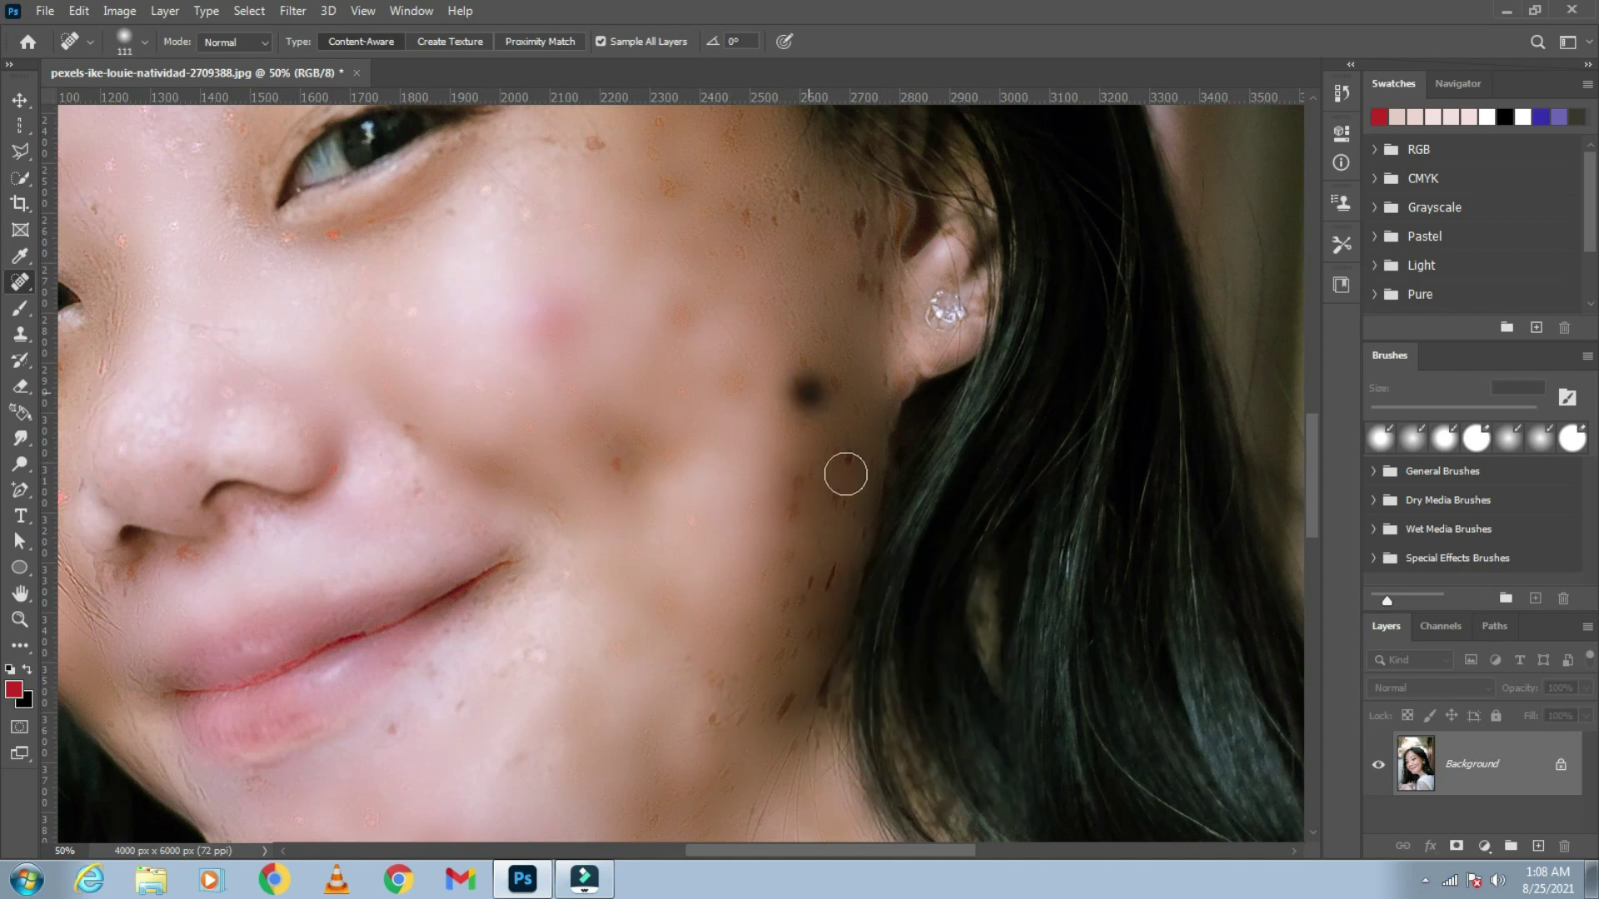
pyautogui.rightClick(806, 398)
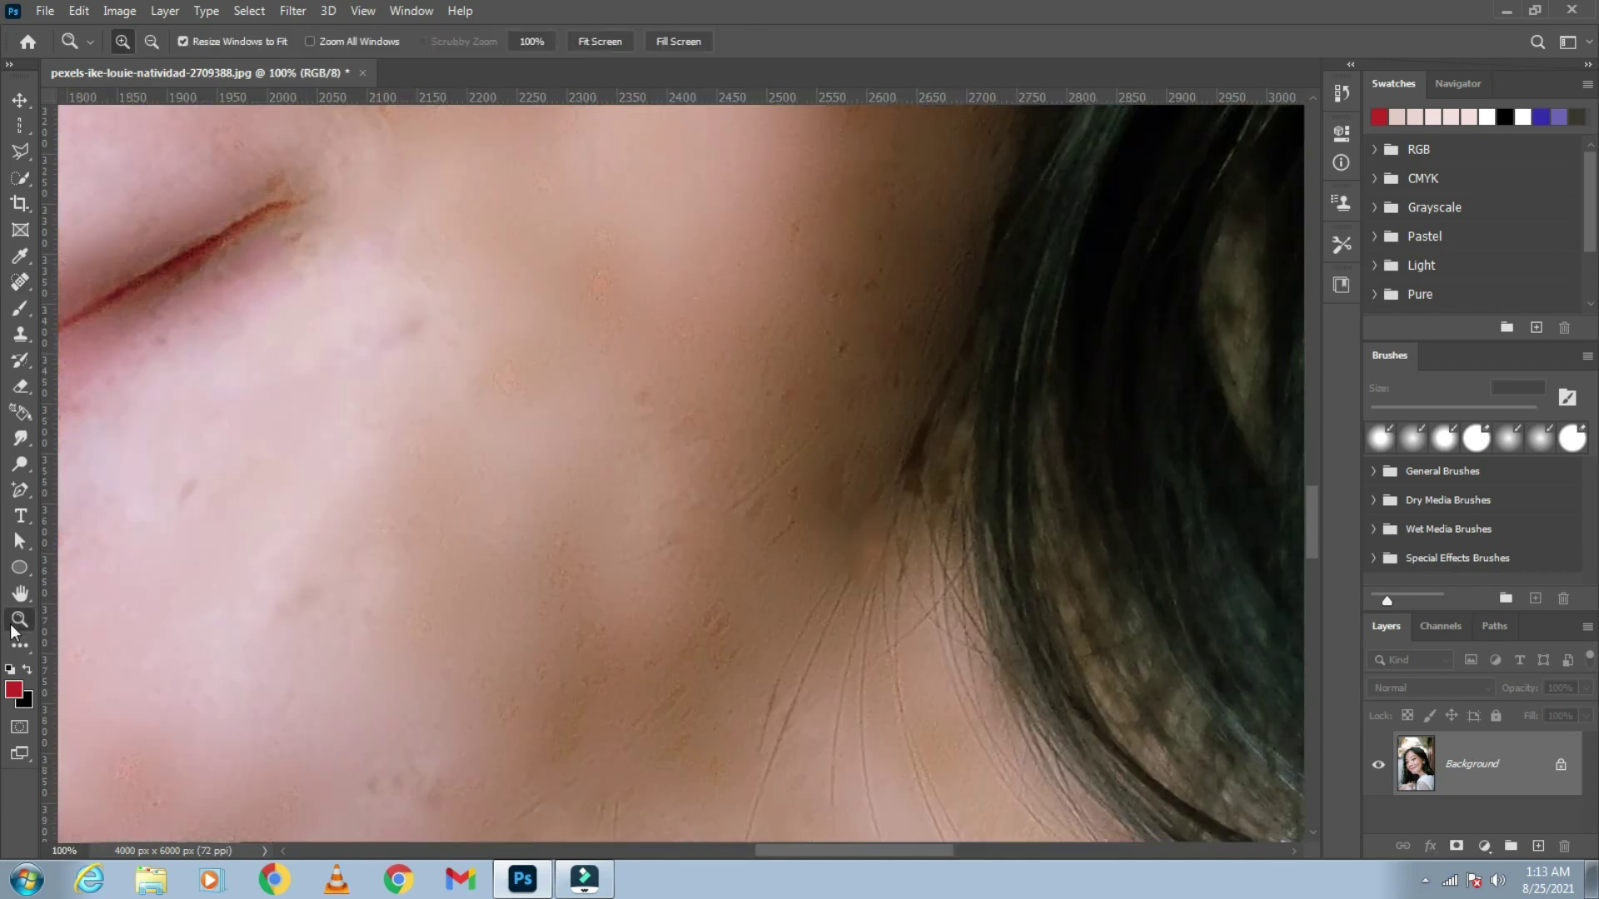
pyautogui.rightClick(551, 488)
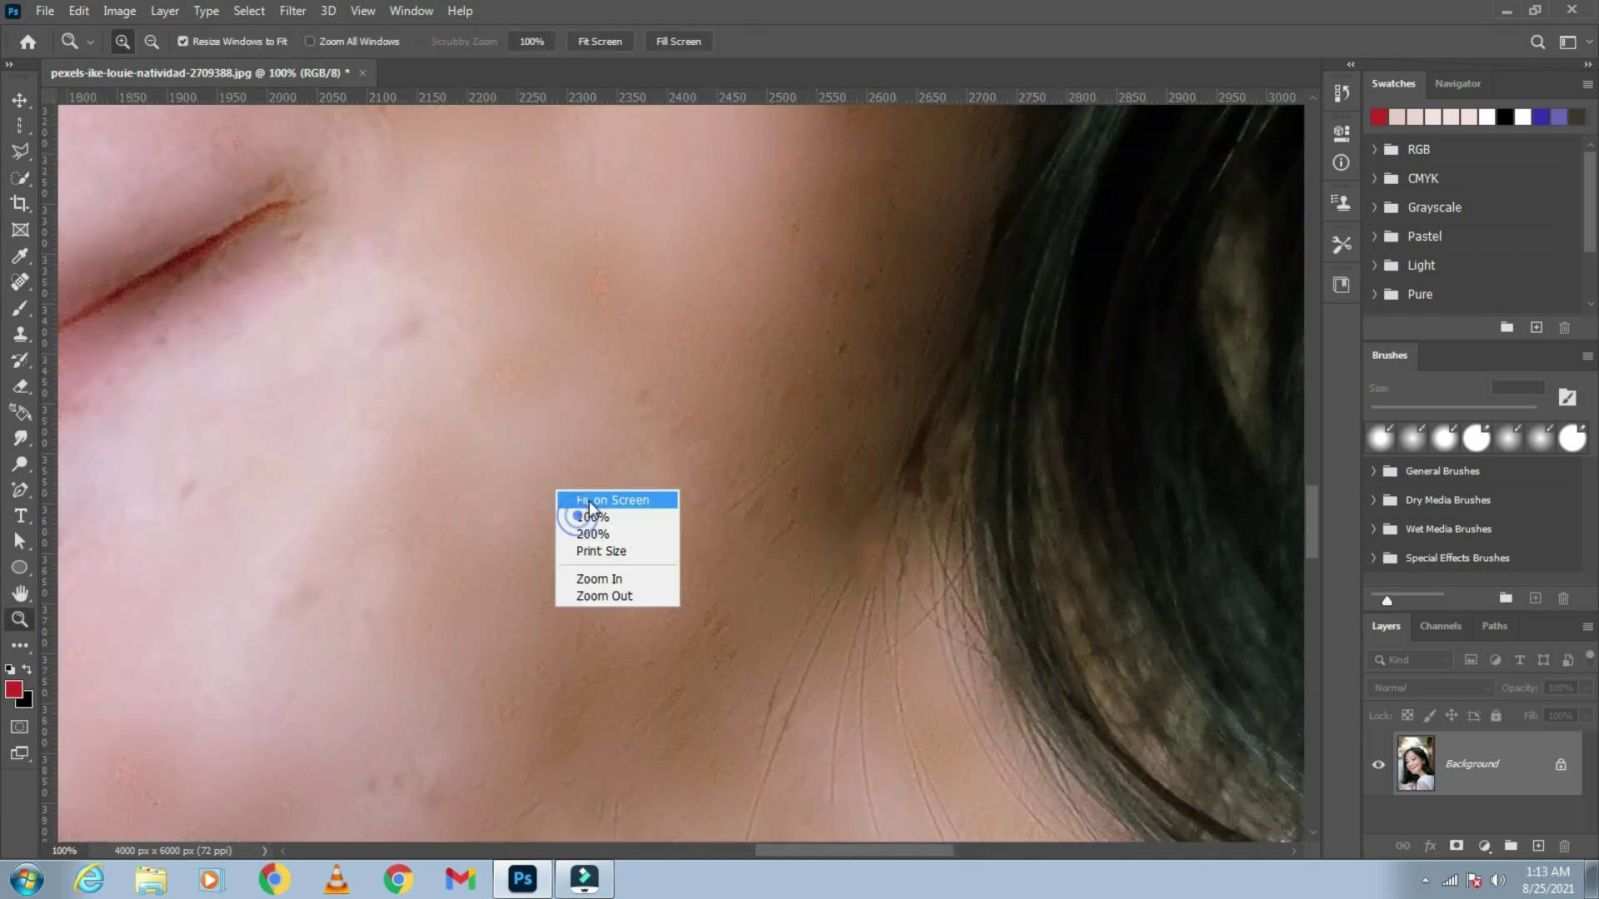
# Step: Fit the whole retouched portrait on screen
pyautogui.click(587, 498)
pyautogui.click(708, 527)
pyautogui.rightClick(622, 424)
pyautogui.click(651, 435)
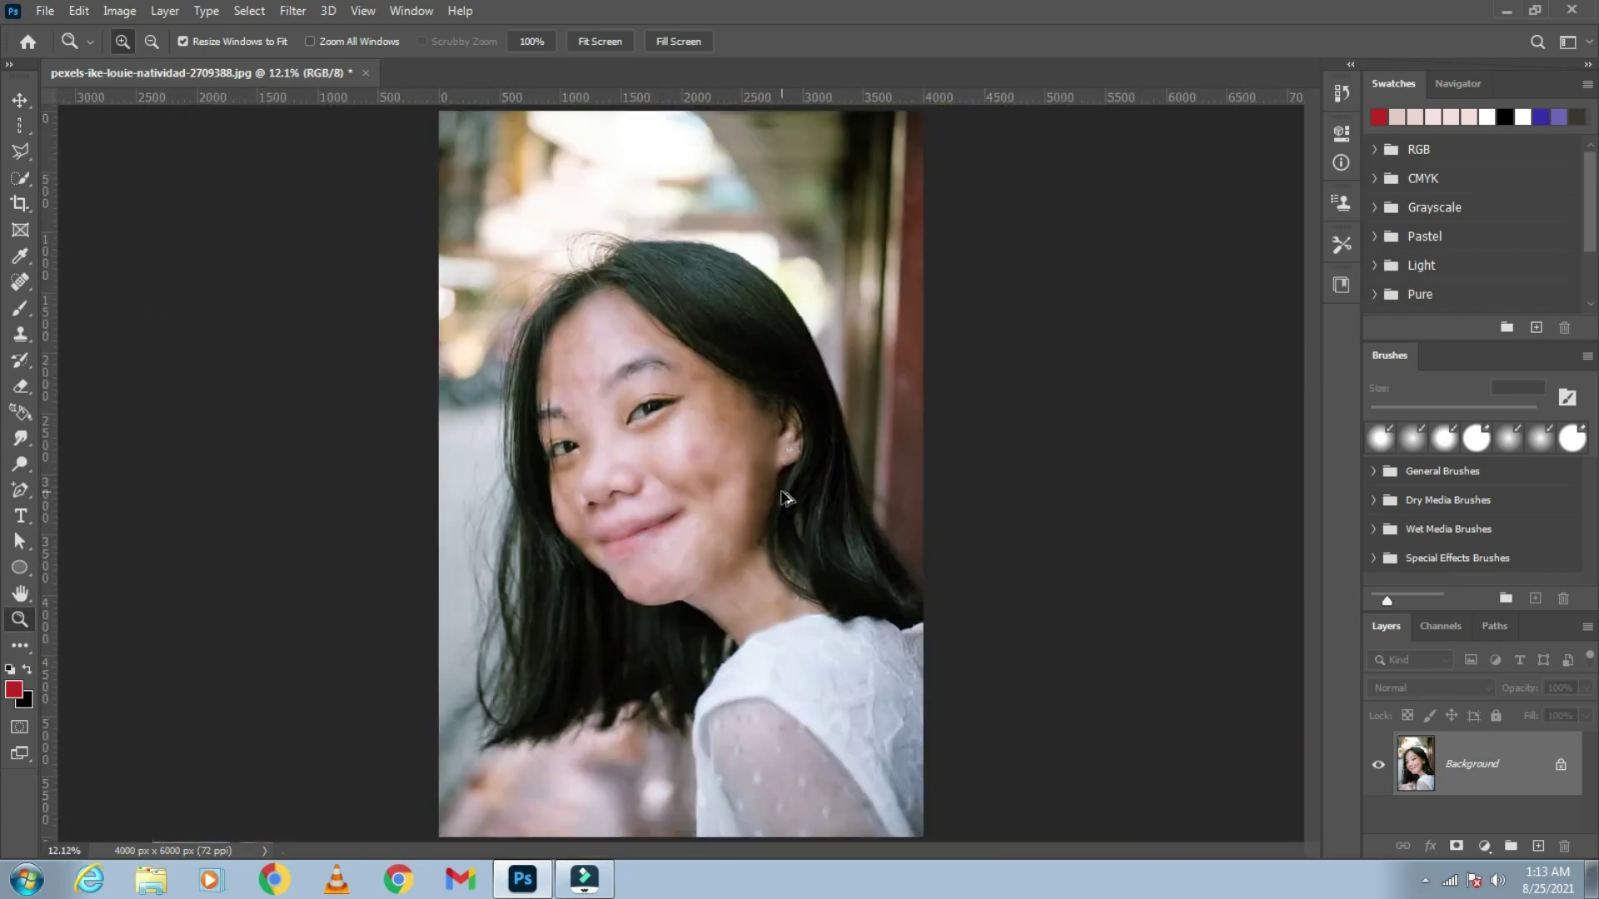
# Step: Save a JPEG copy of the portrait into Desktop > New folder with default quality
pyautogui.hotkey('ctrl', 'alt', 's')
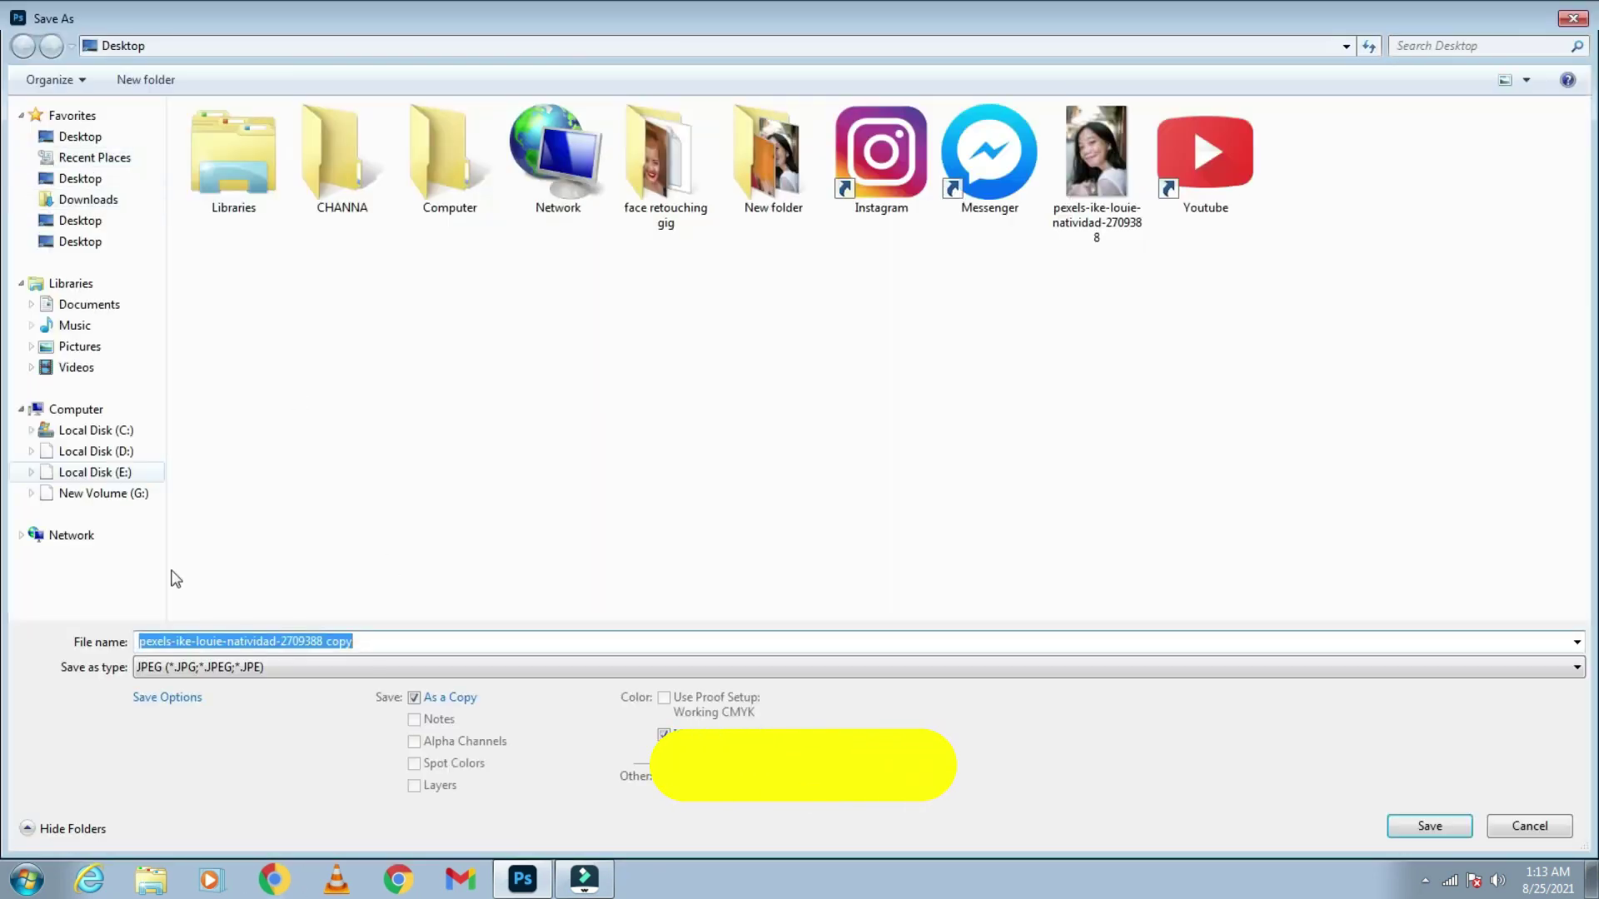
pyautogui.click(114, 143)
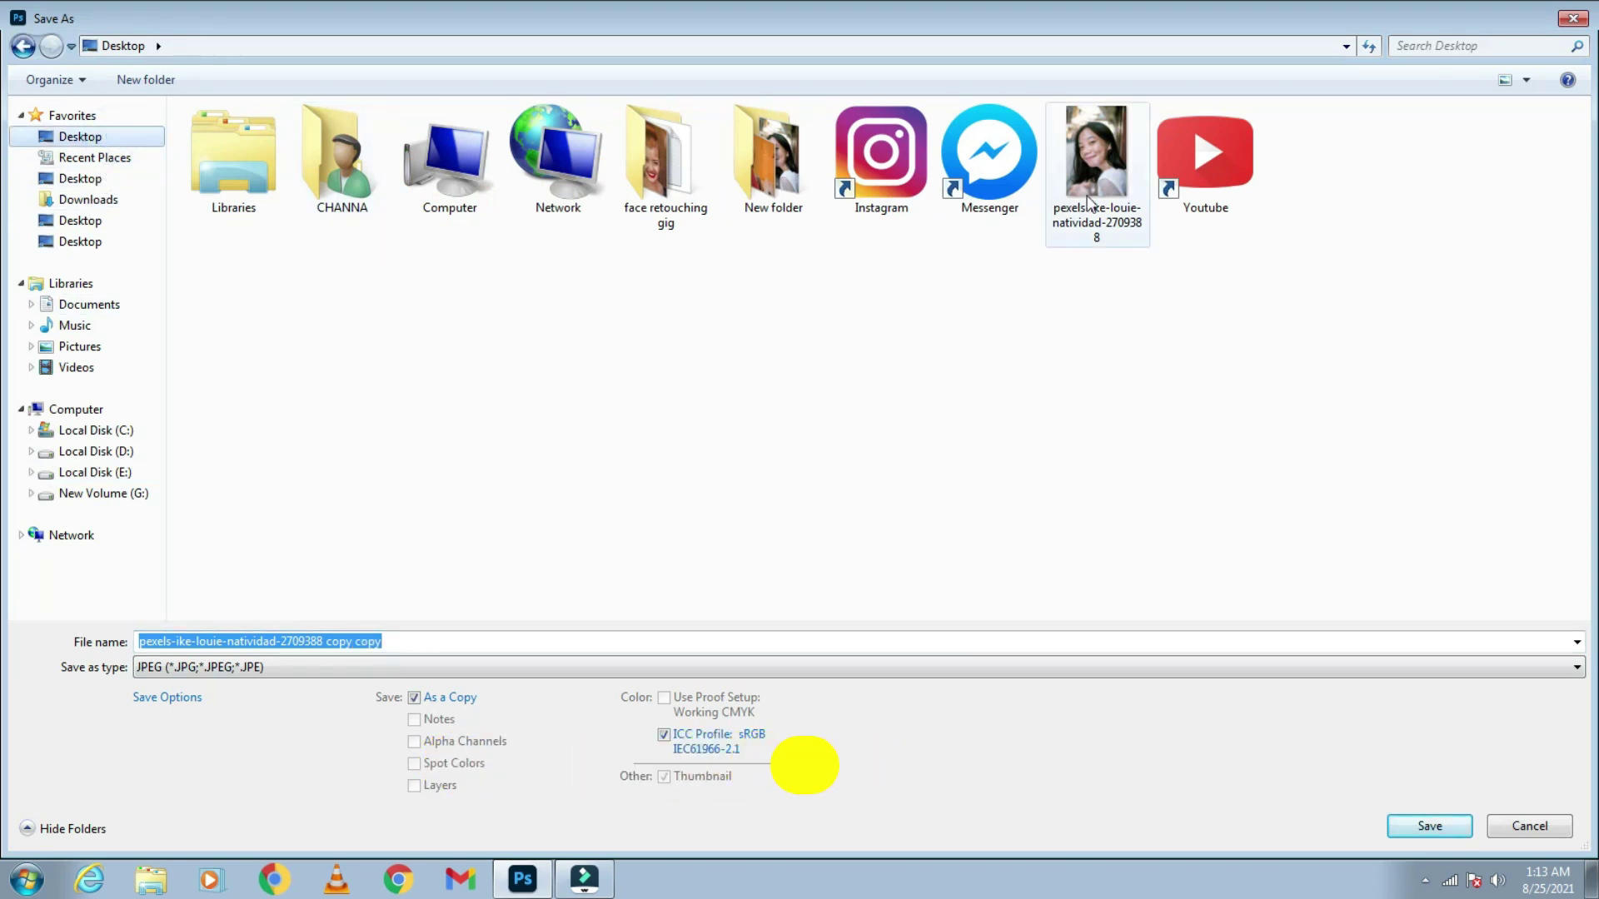
pyautogui.click(752, 183)
pyautogui.doubleClick(748, 179)
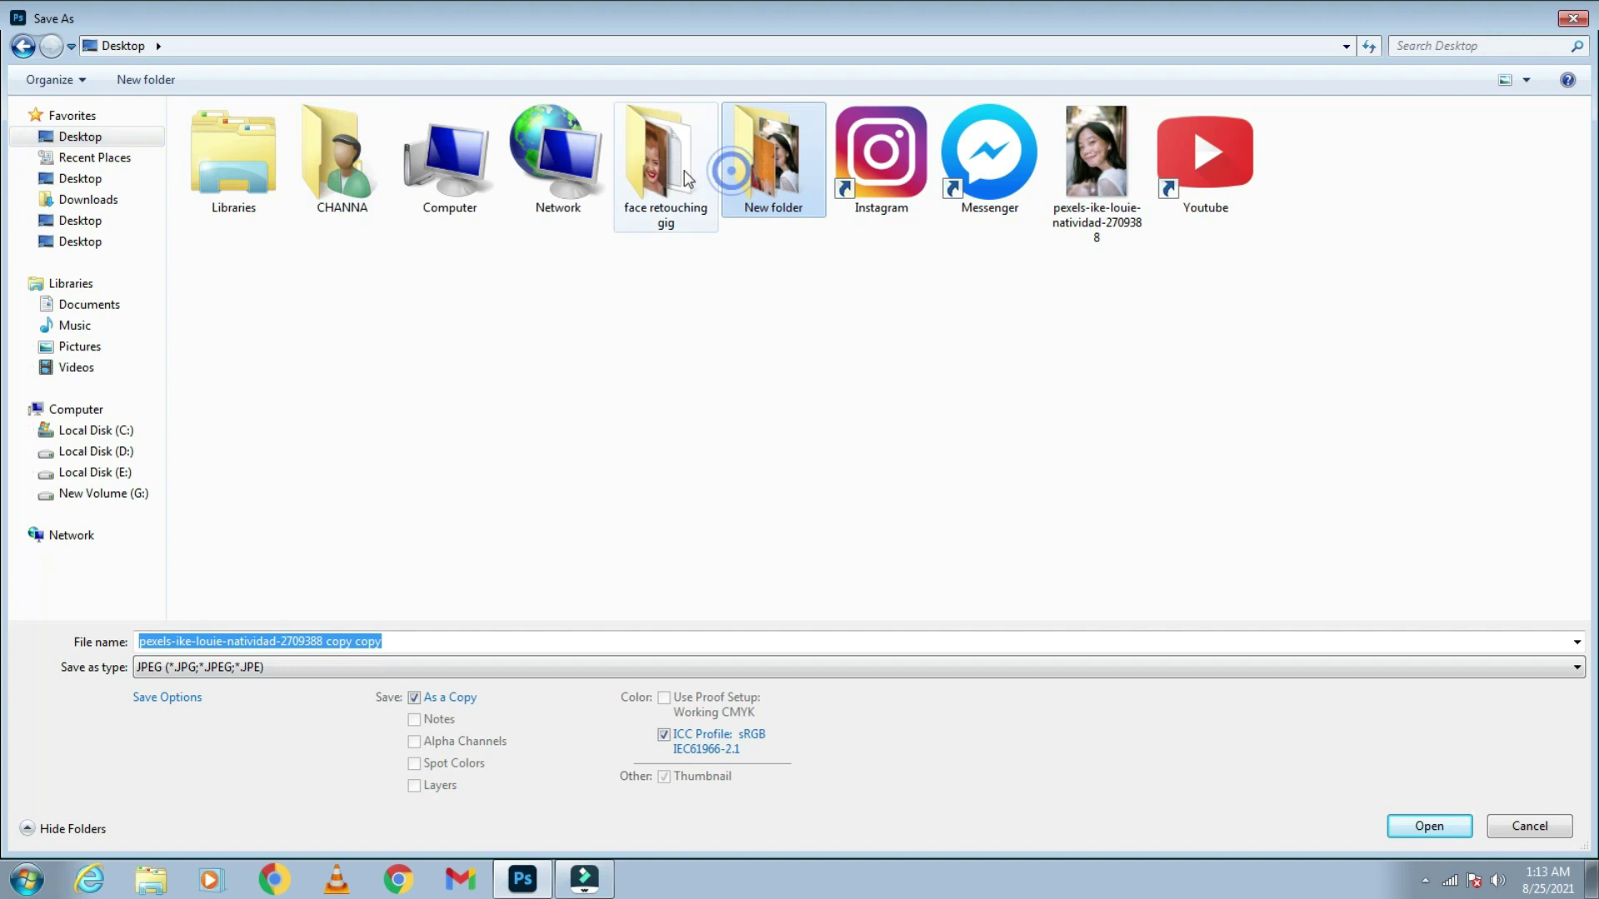
pyautogui.press('Return')
pyautogui.click(912, 204)
pyautogui.press('z')
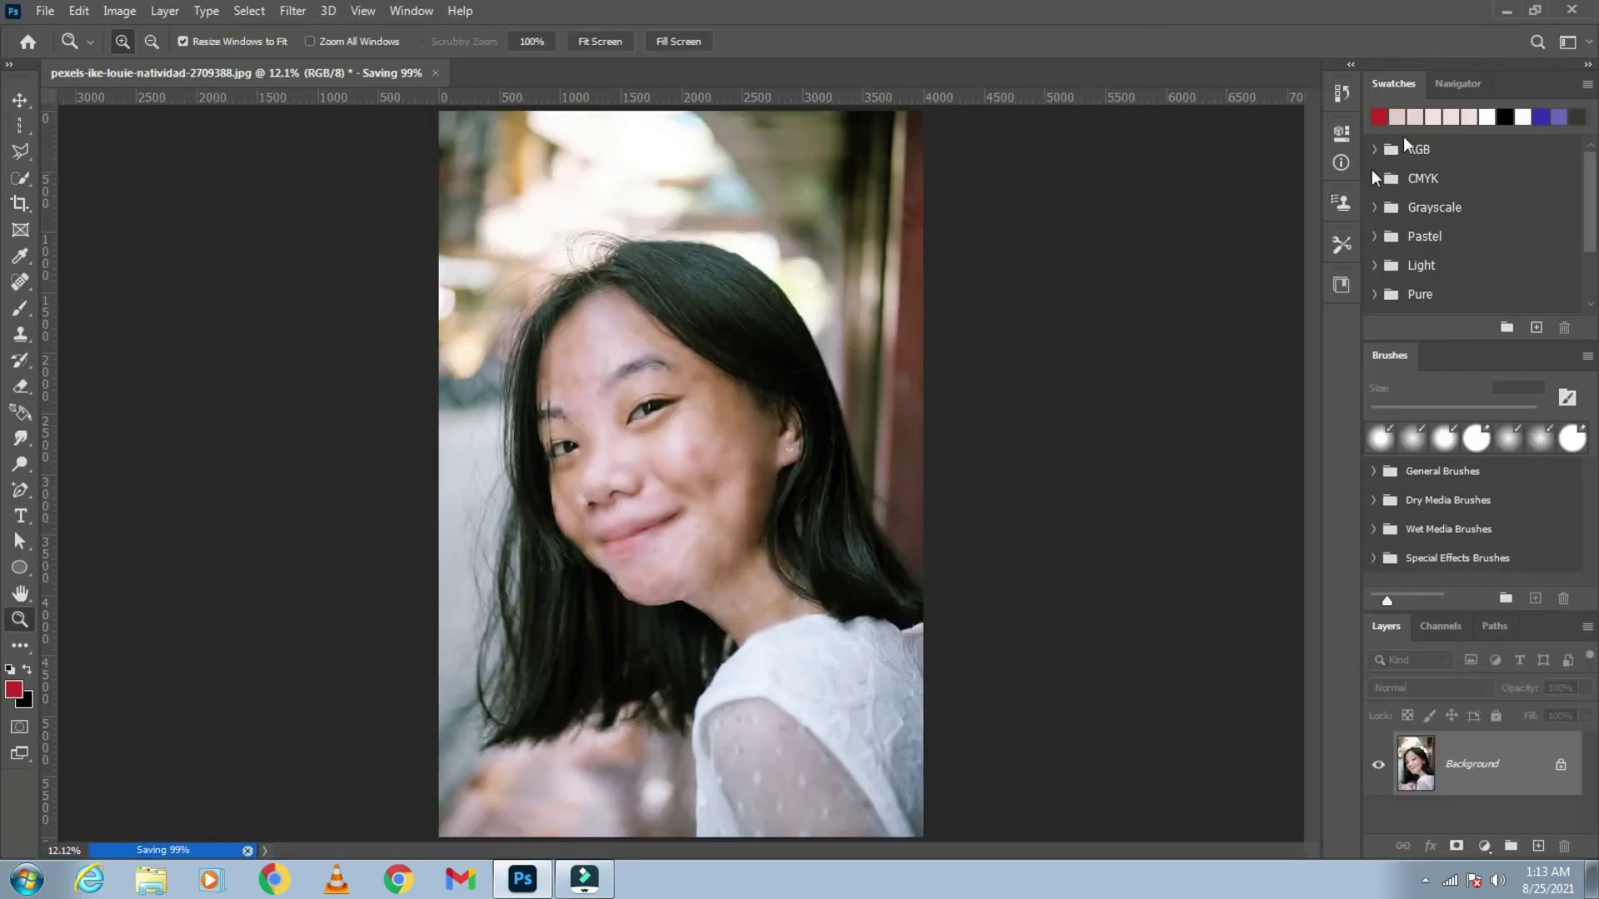
# Step: Close Photoshop without saving and place the original and retouched viewers side by side
pyautogui.click(1572, 10)
pyautogui.click(811, 342)
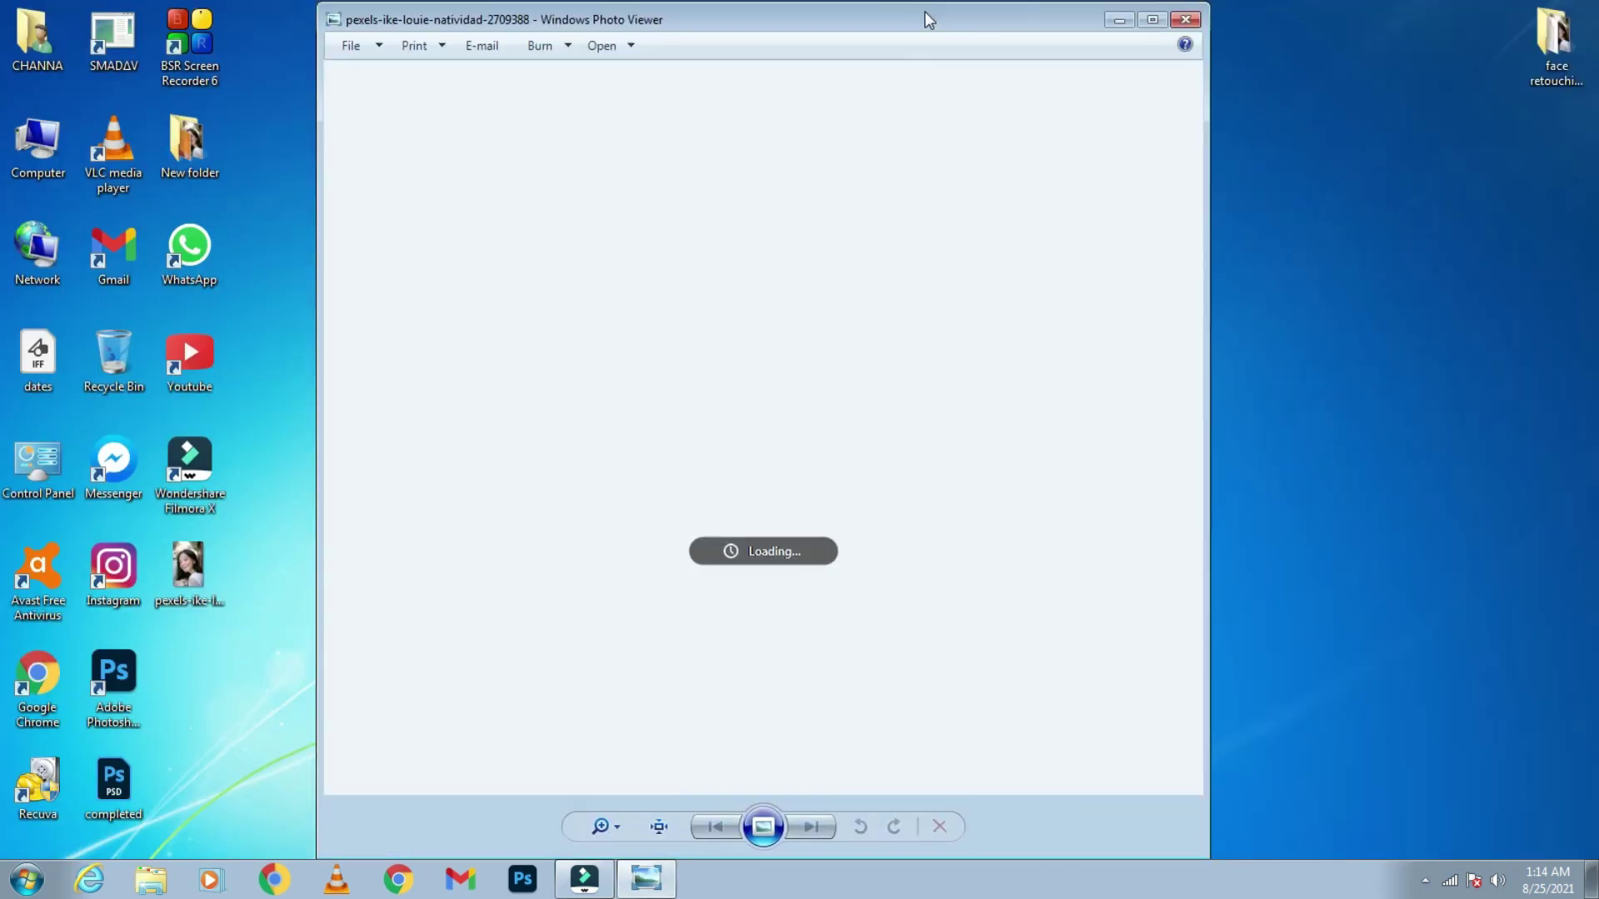
pyautogui.moveTo(925, 12); pyautogui.dragTo(577, 3)
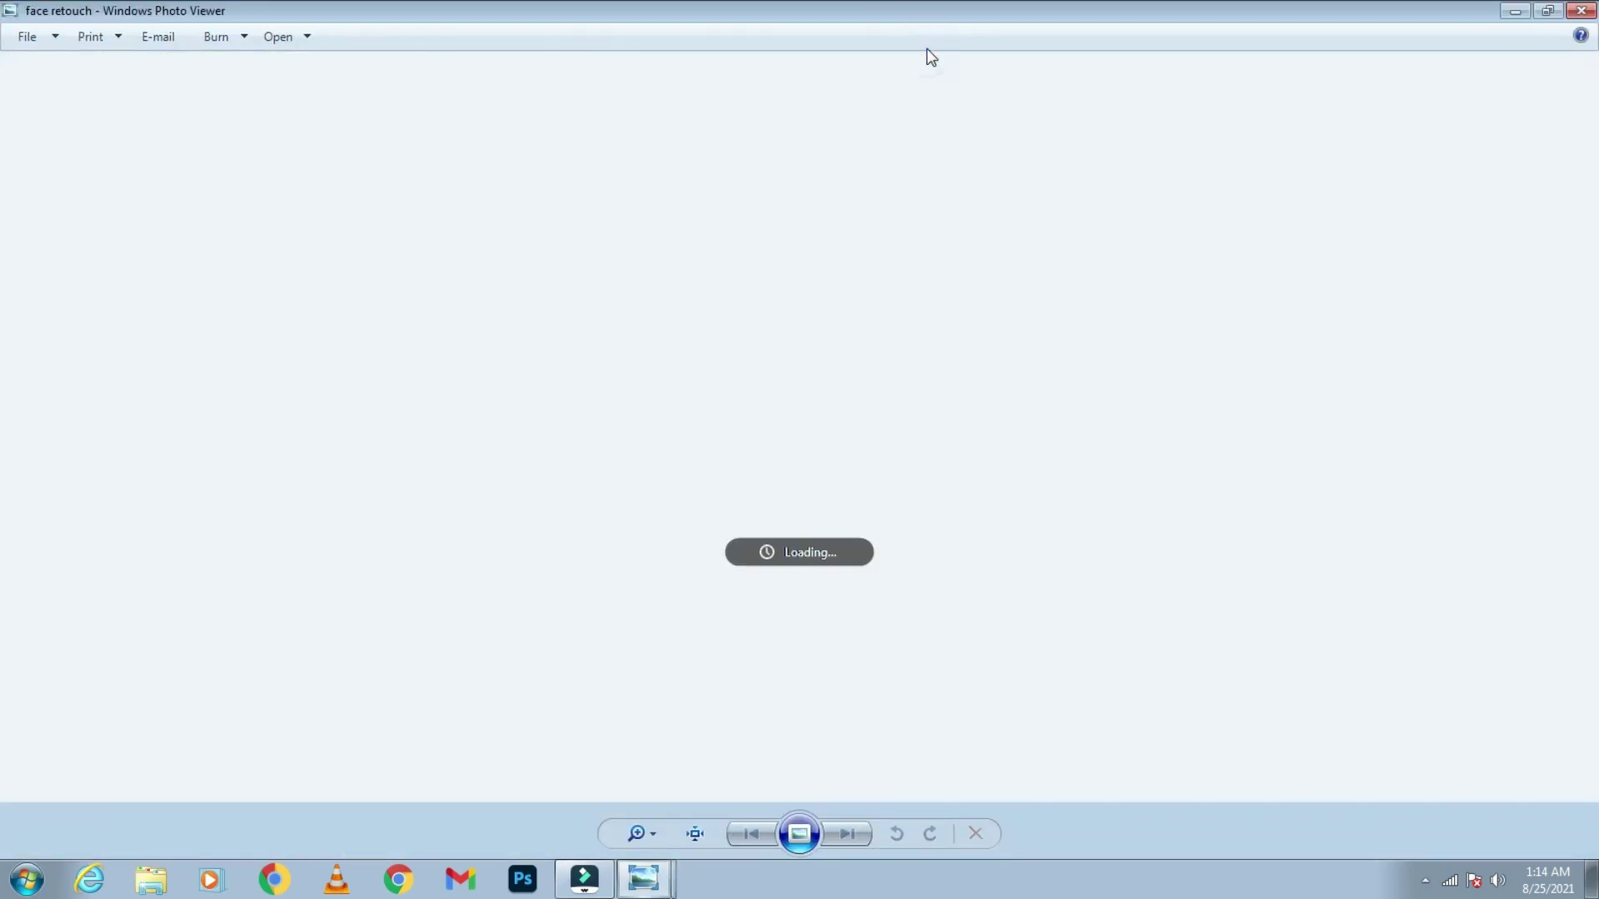
pyautogui.moveTo(928, 10); pyautogui.dragTo(1178, 46)
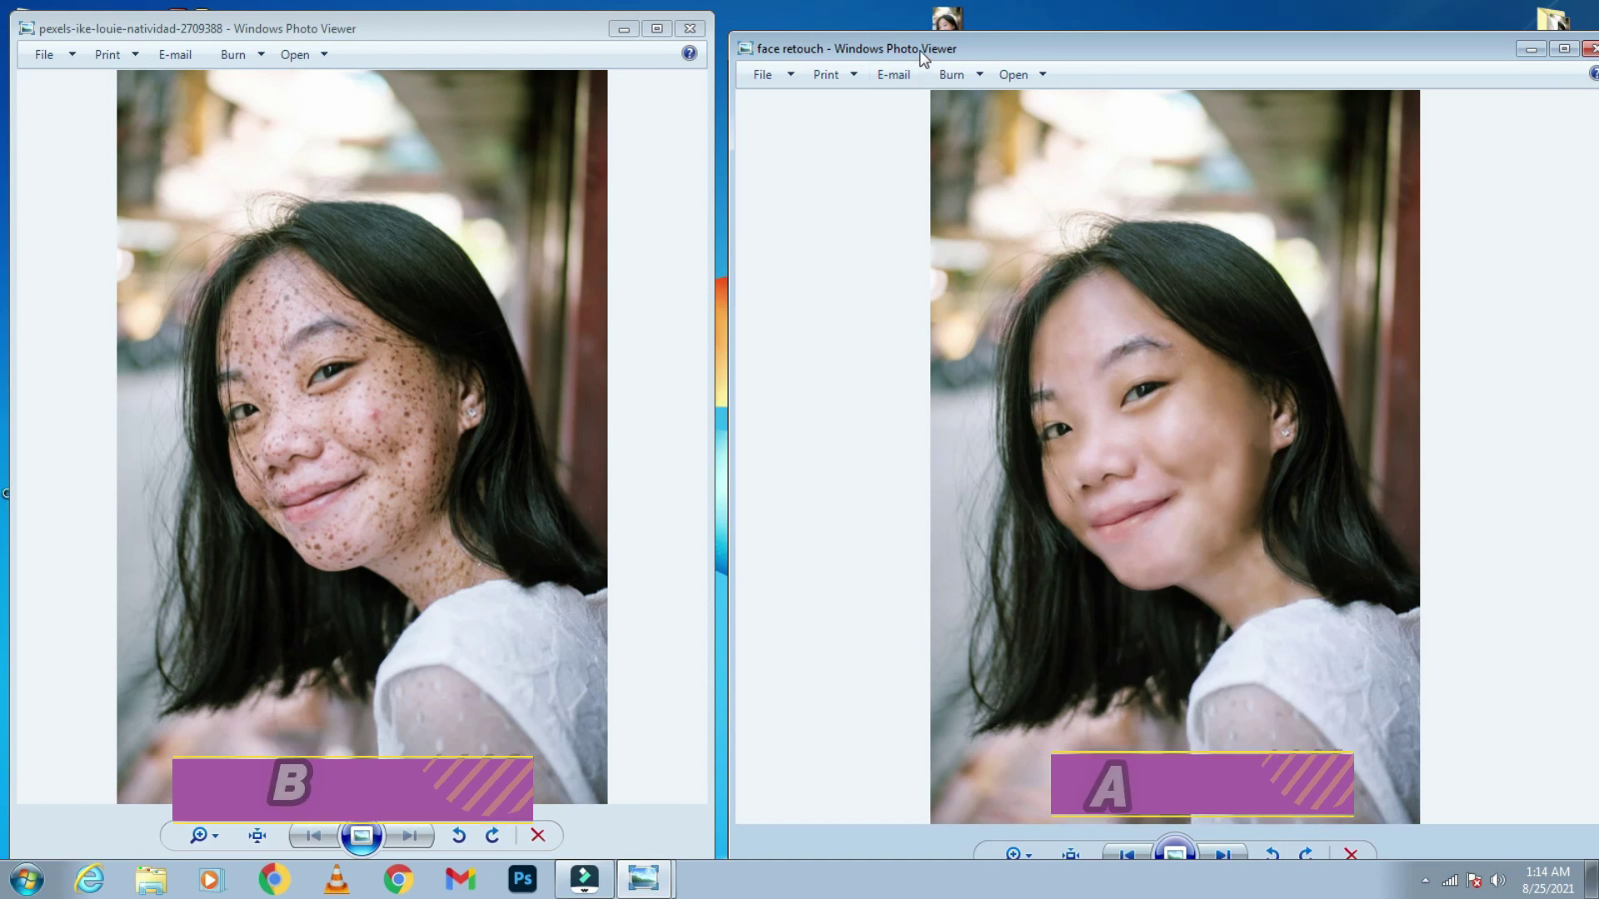
pyautogui.moveTo(919, 43); pyautogui.dragTo(920, 17)
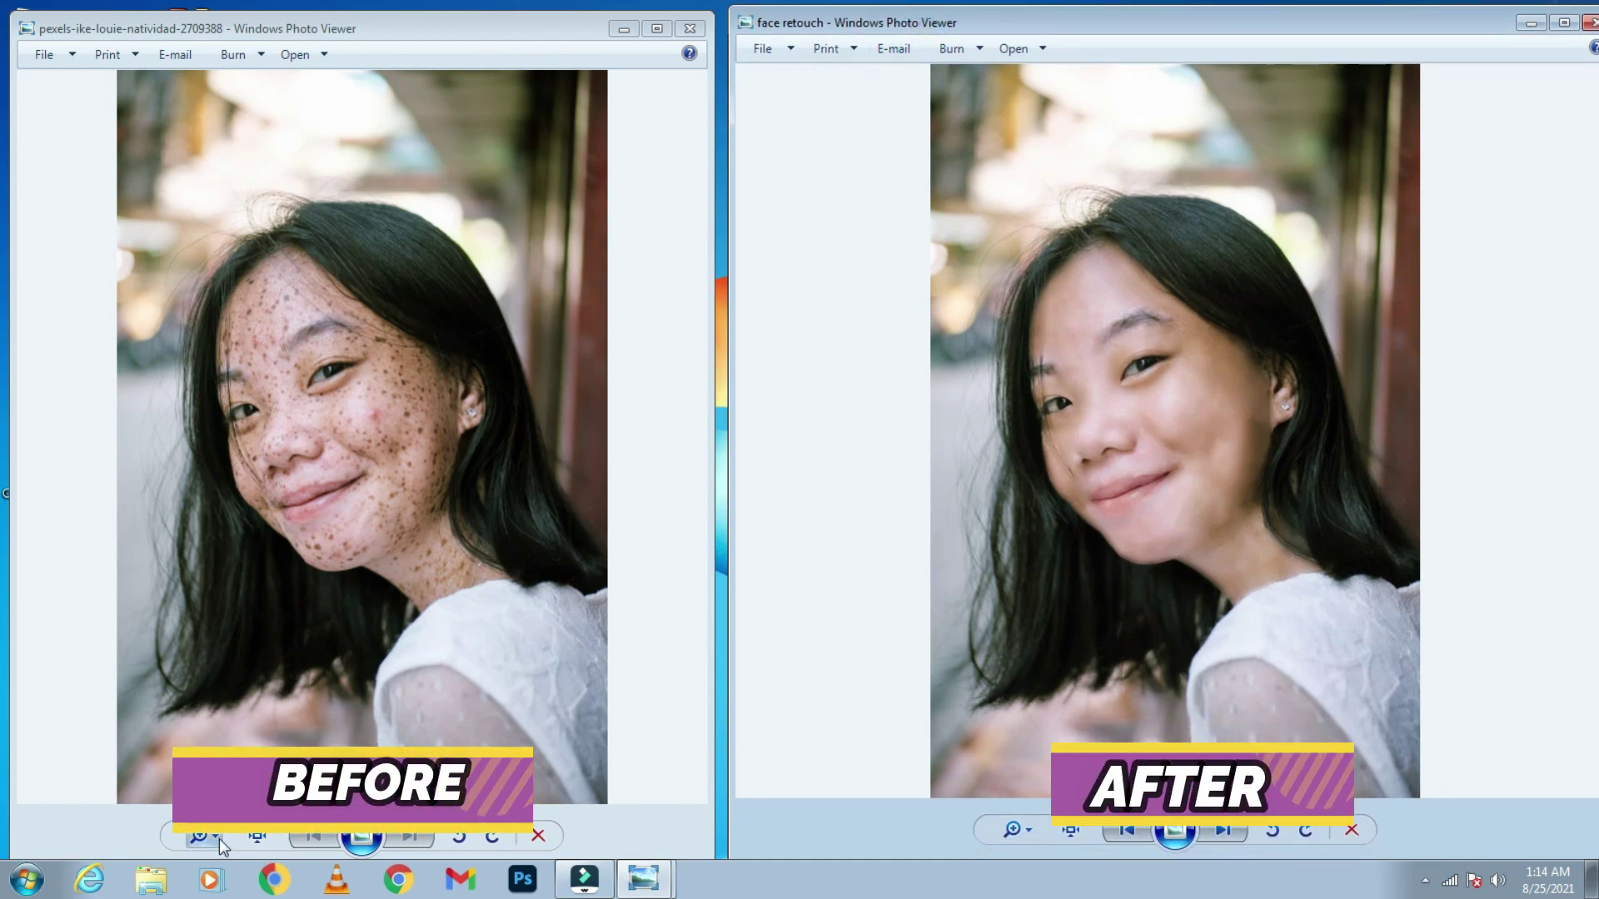
# Step: Zoom both Photo Viewer windows in on the face for comparison
pyautogui.moveTo(215, 836); pyautogui.dragTo(215, 807)
pyautogui.click(1024, 836)
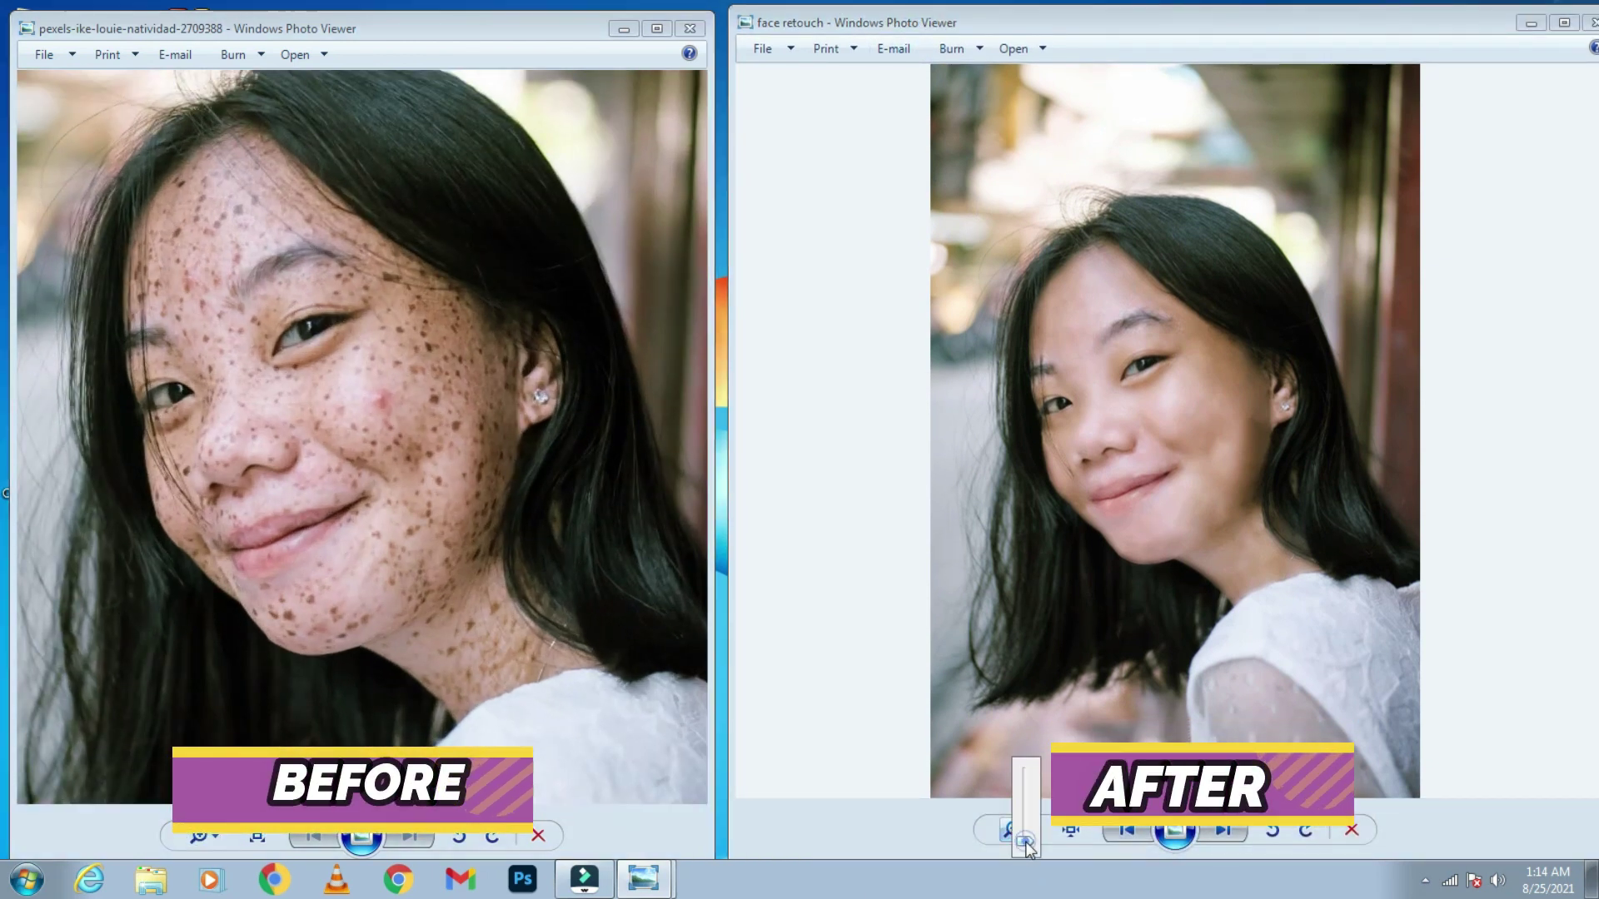
pyautogui.moveTo(1027, 846)
pyautogui.mouseDown()
pyautogui.moveTo(1026, 829)
pyautogui.moveTo(1026, 851)
pyautogui.mouseUp()
pyautogui.click(537, 743)
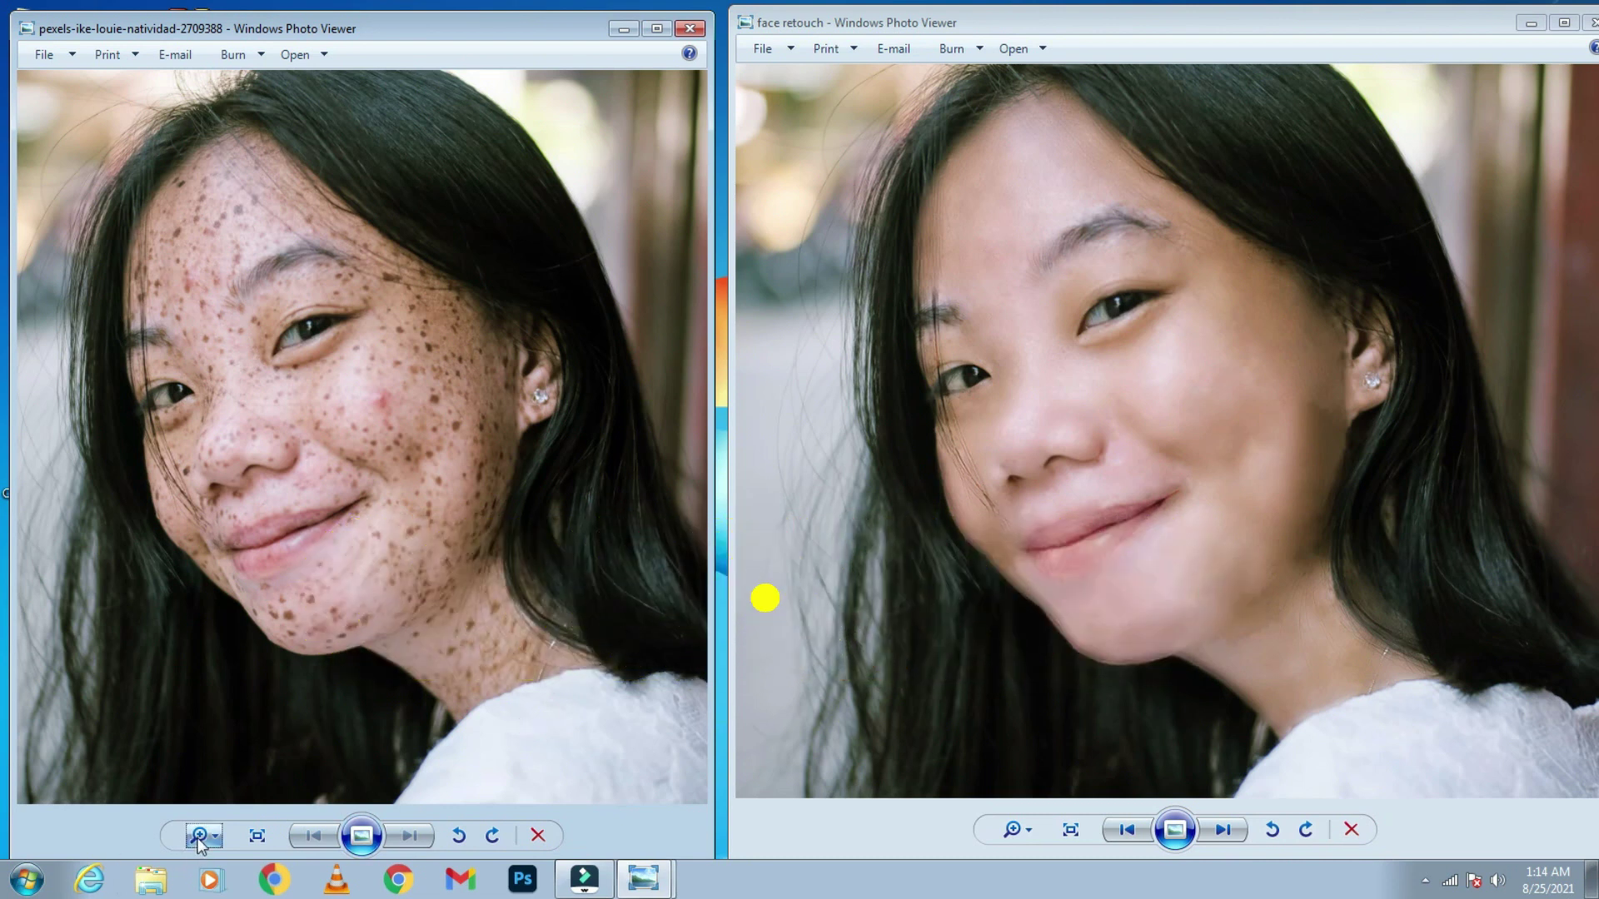
pyautogui.click(198, 837)
pyautogui.scroll(1, 194, 843)
pyautogui.scroll(-1, 194, 843)
pyautogui.scroll(-1, 194, 844)
pyautogui.scroll(2, 194, 843)
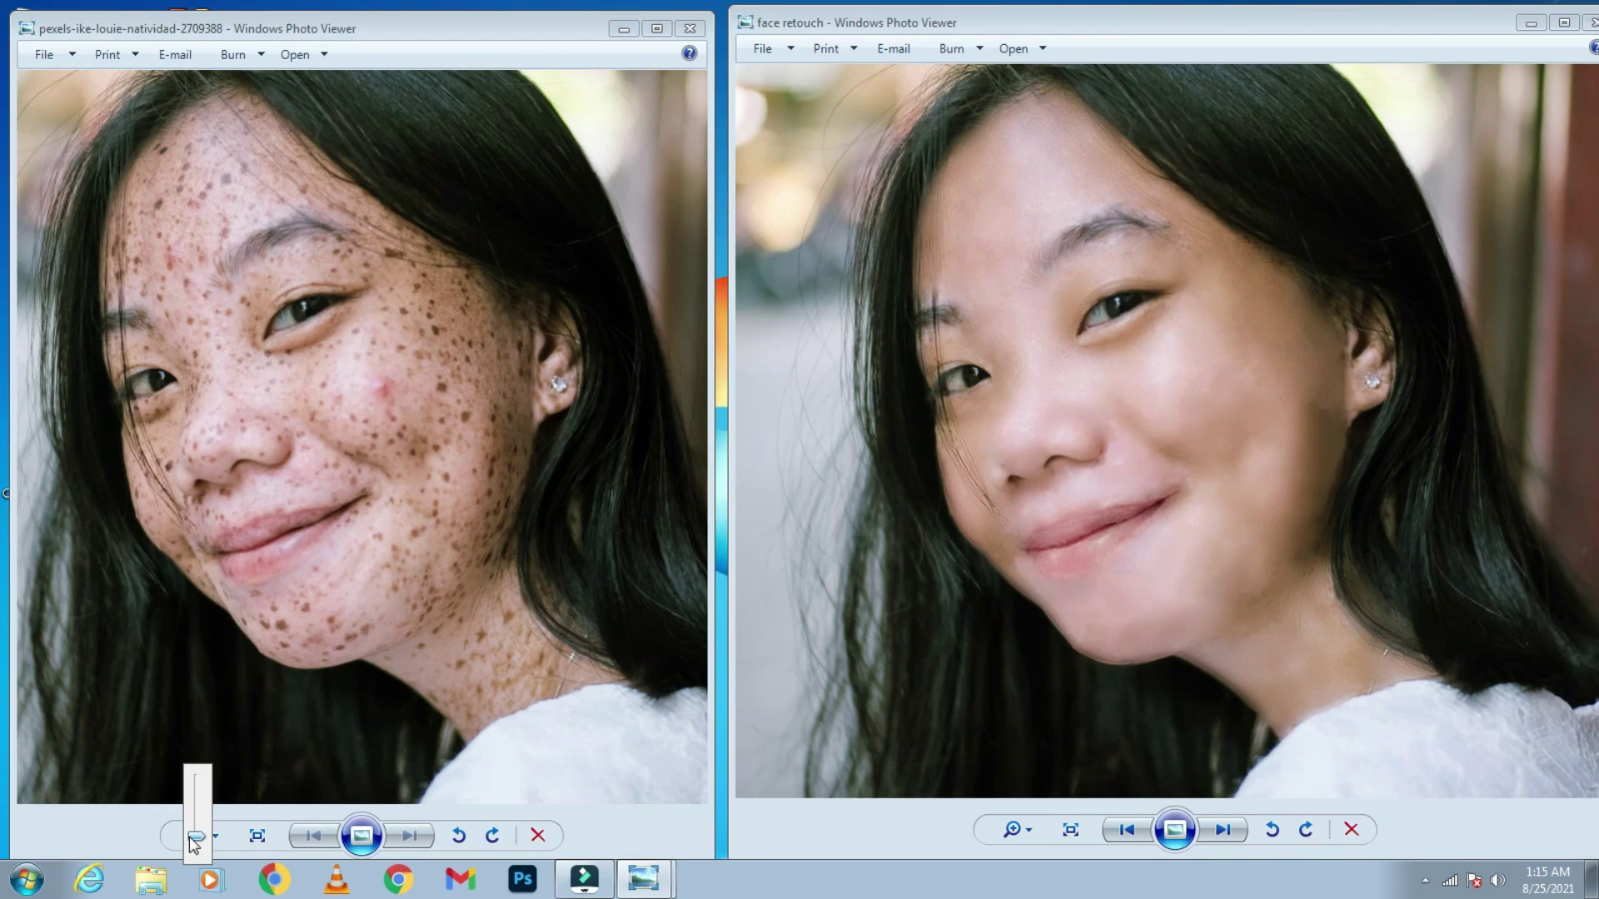